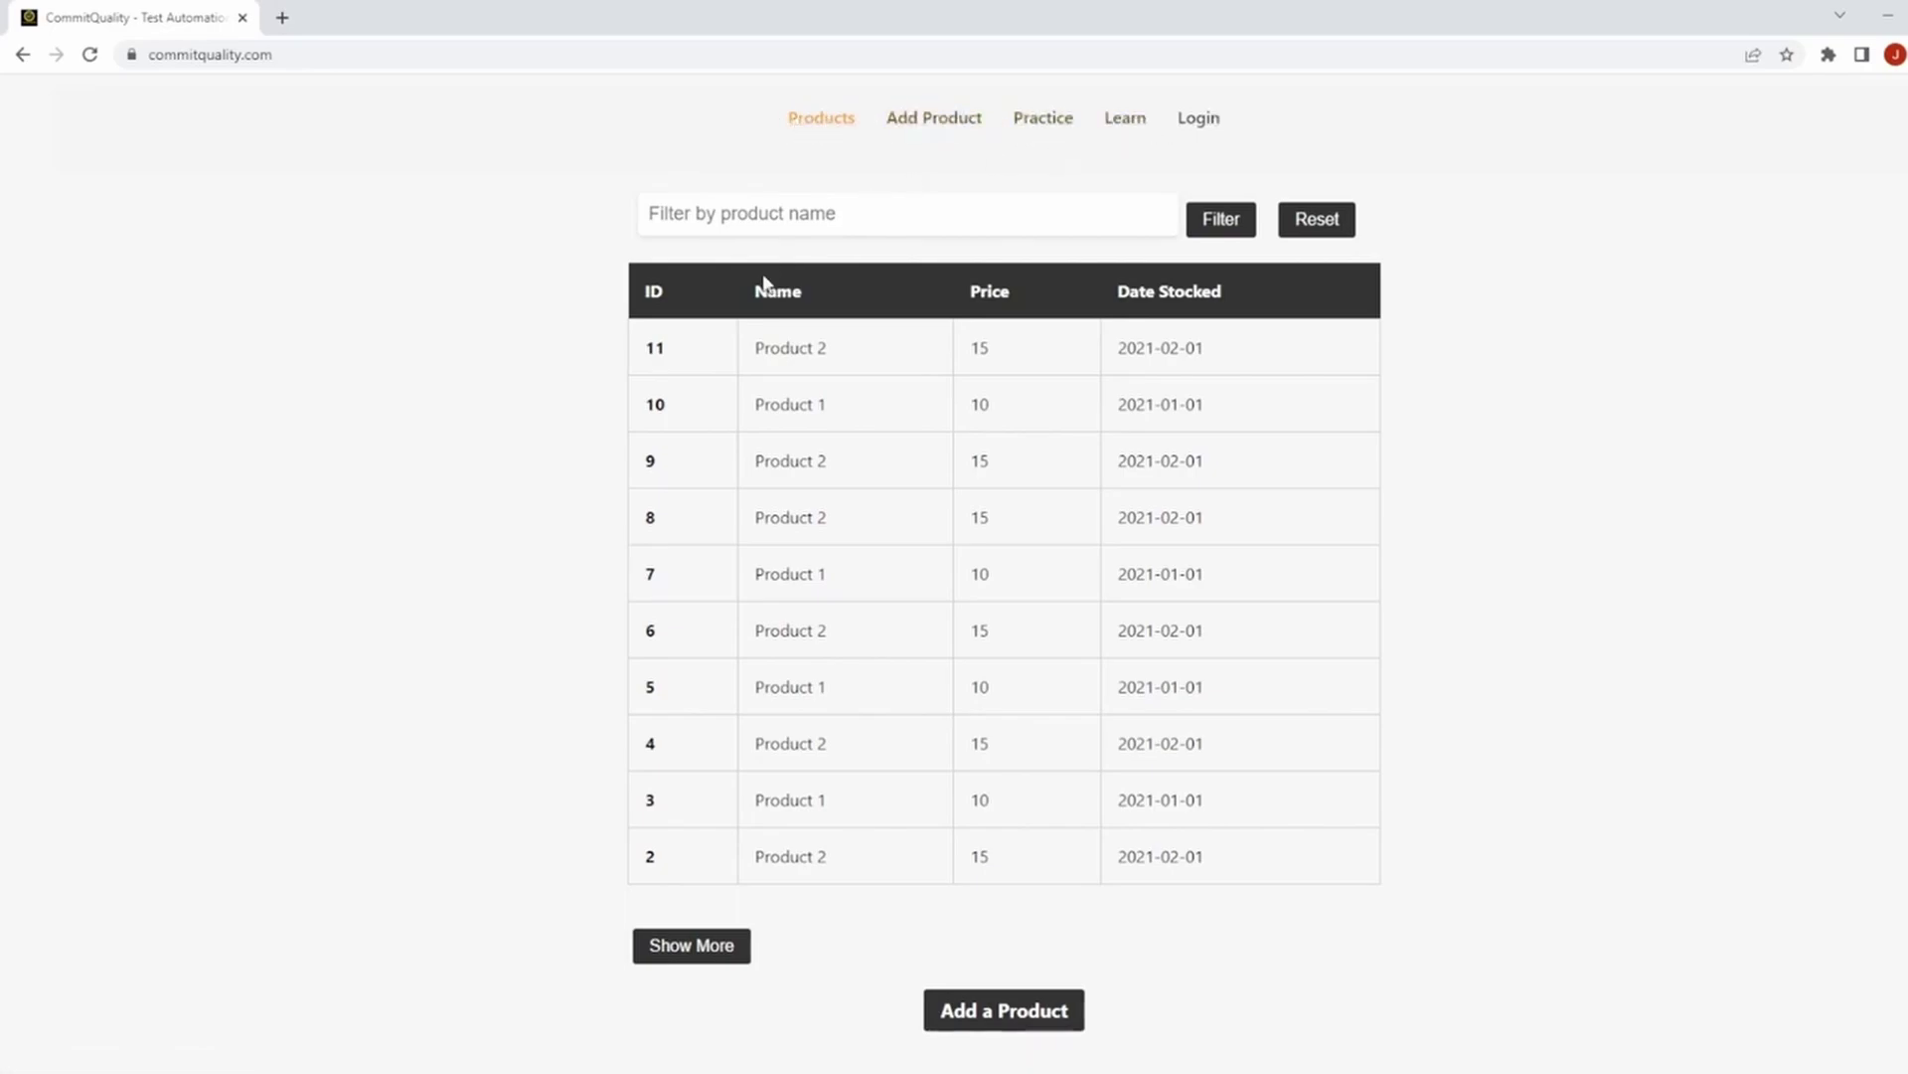
Filter the products table by the name 'Product 2'.
click(762, 228)
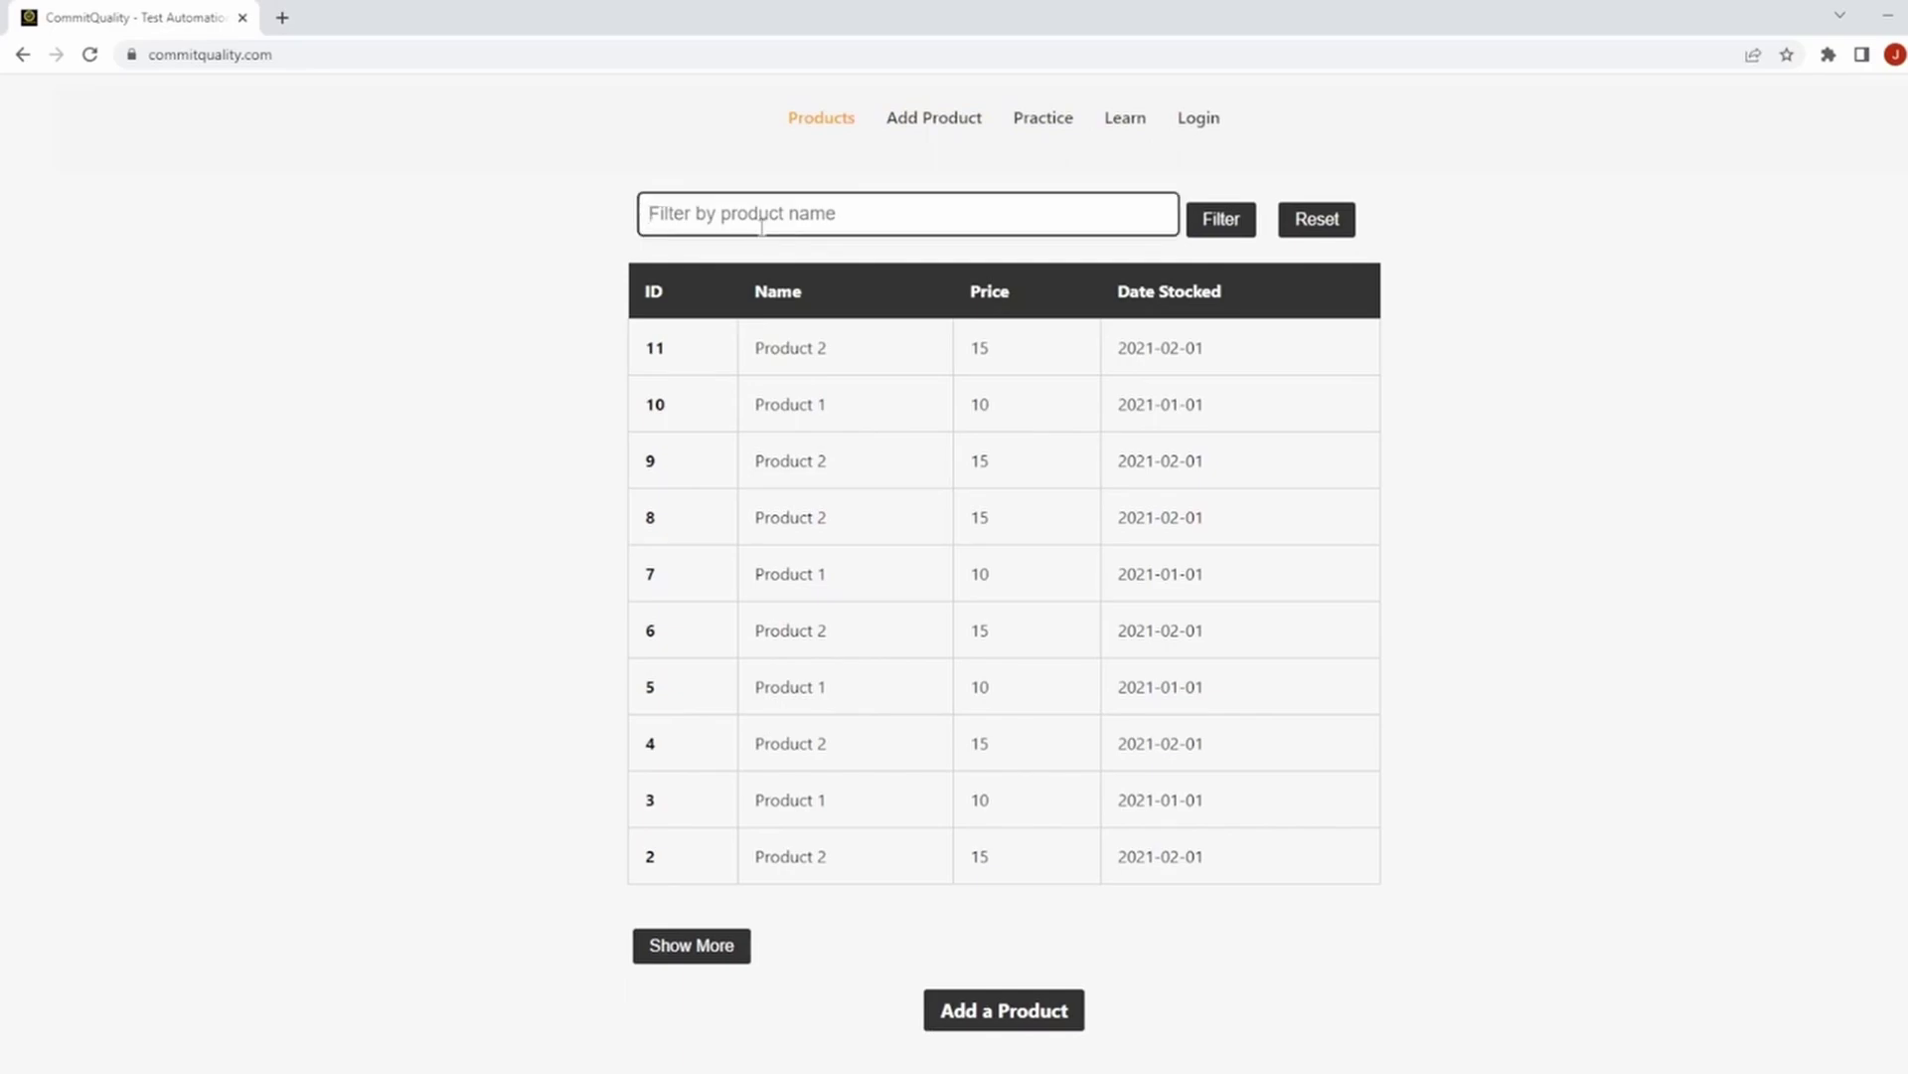
text(Product)
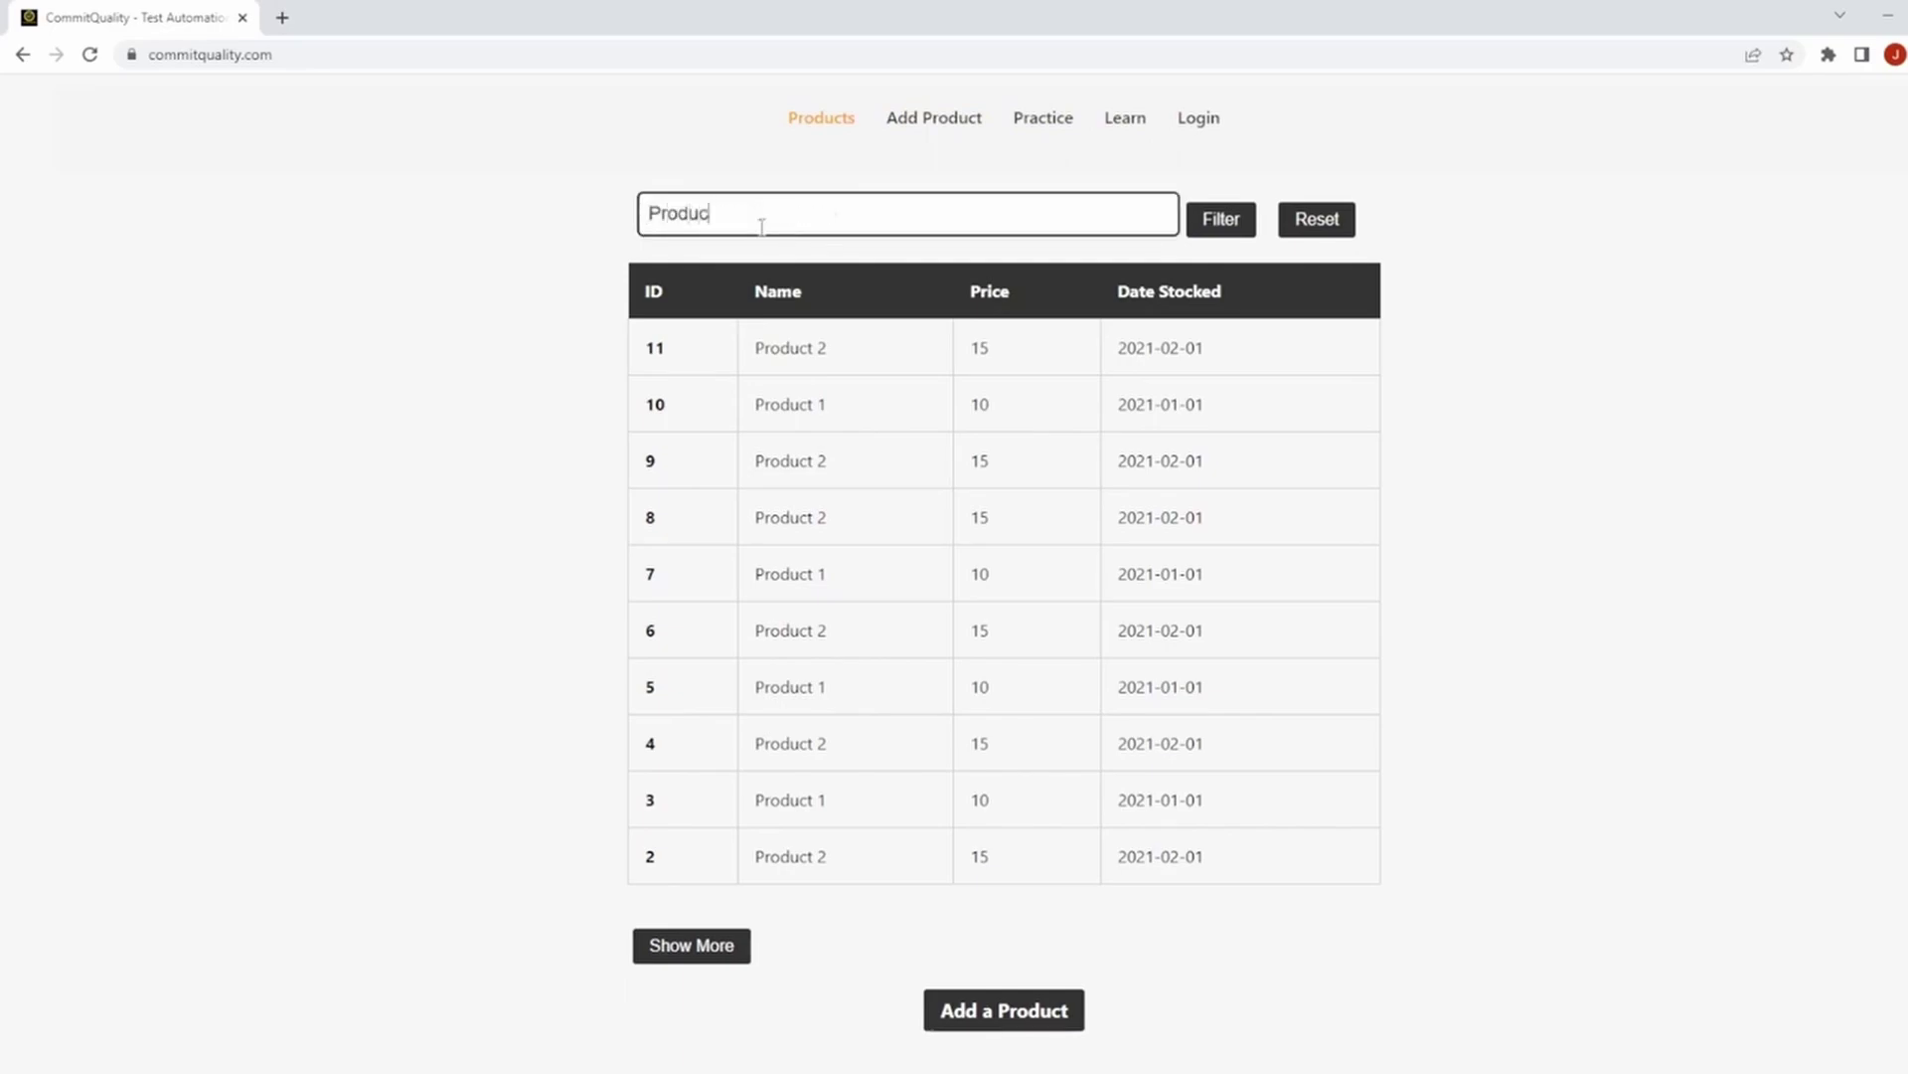
key(BackSpace)
key(BackSpace)
key(BackSpace)
key(BackSpace)
key(BackSpace)
key(BackSpace)
text(roduct 2)
click(1229, 214)
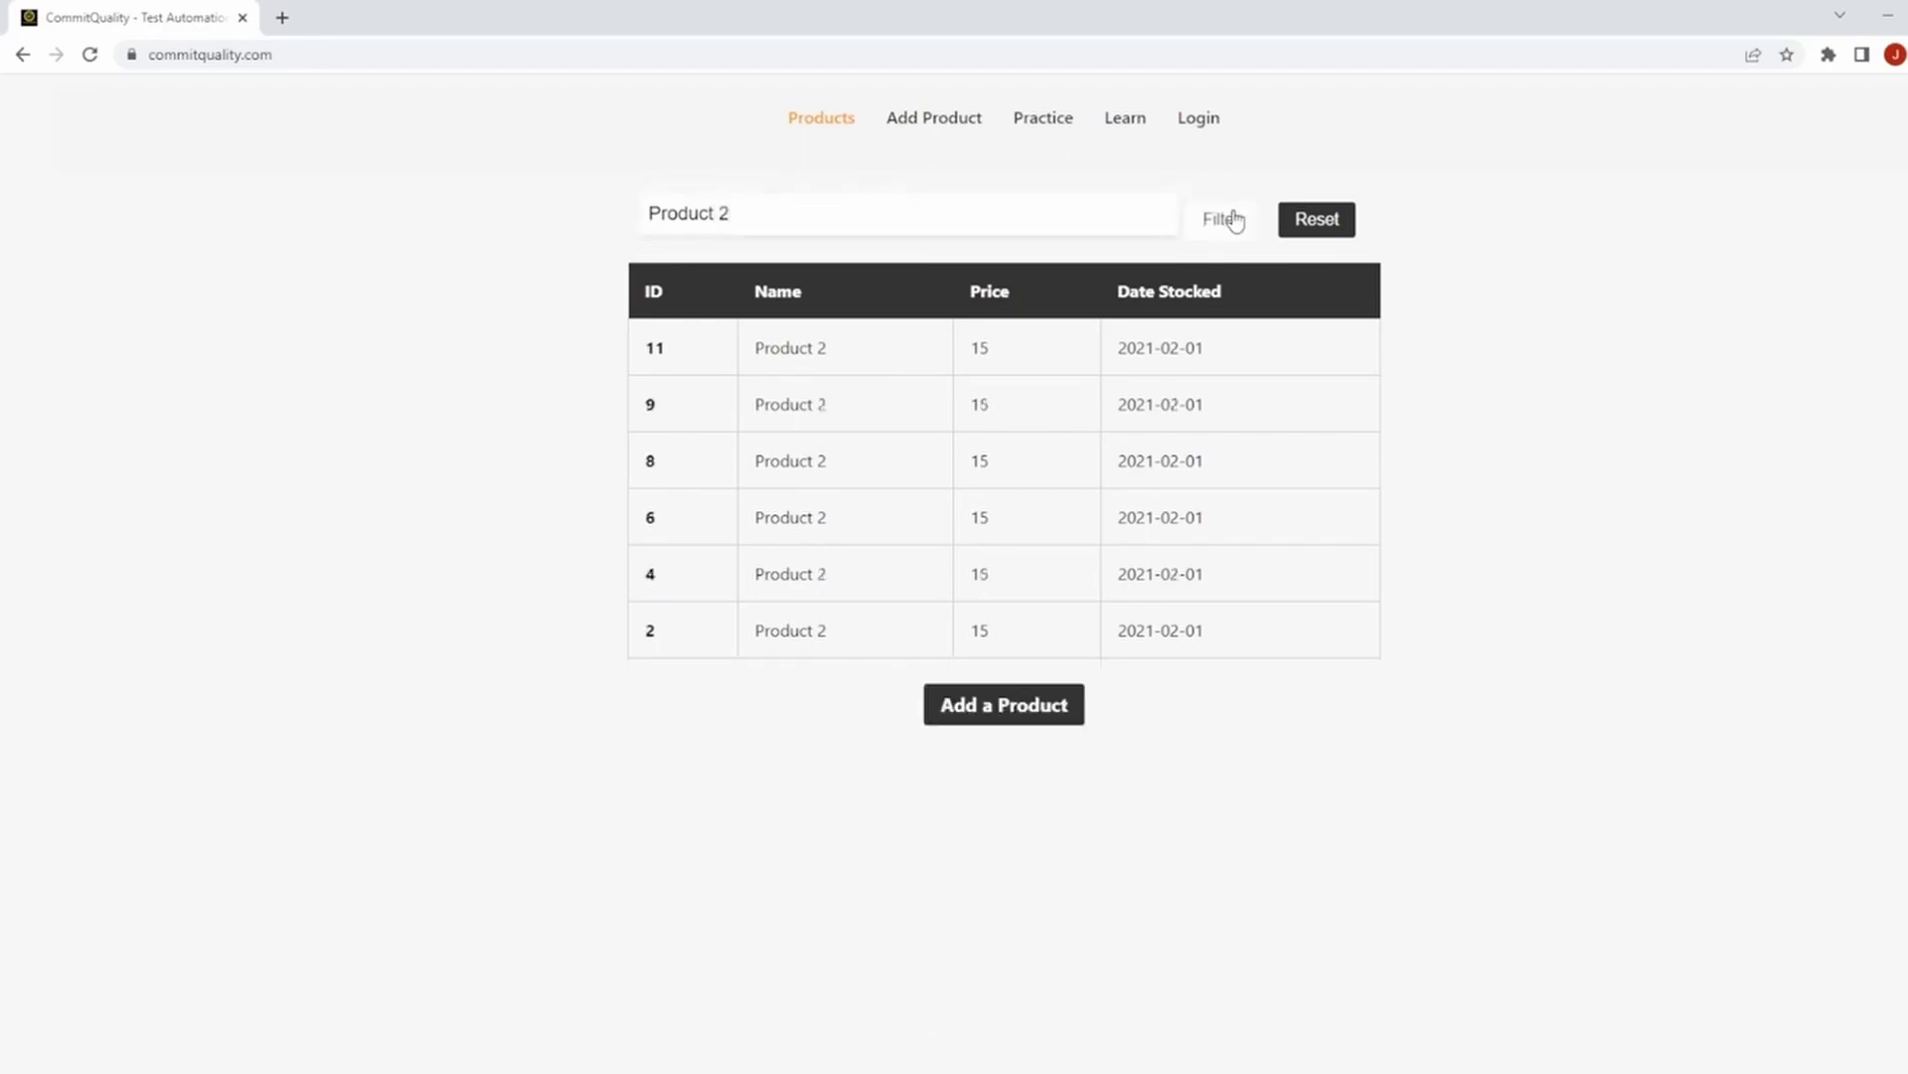
drag(755, 359, 935, 362)
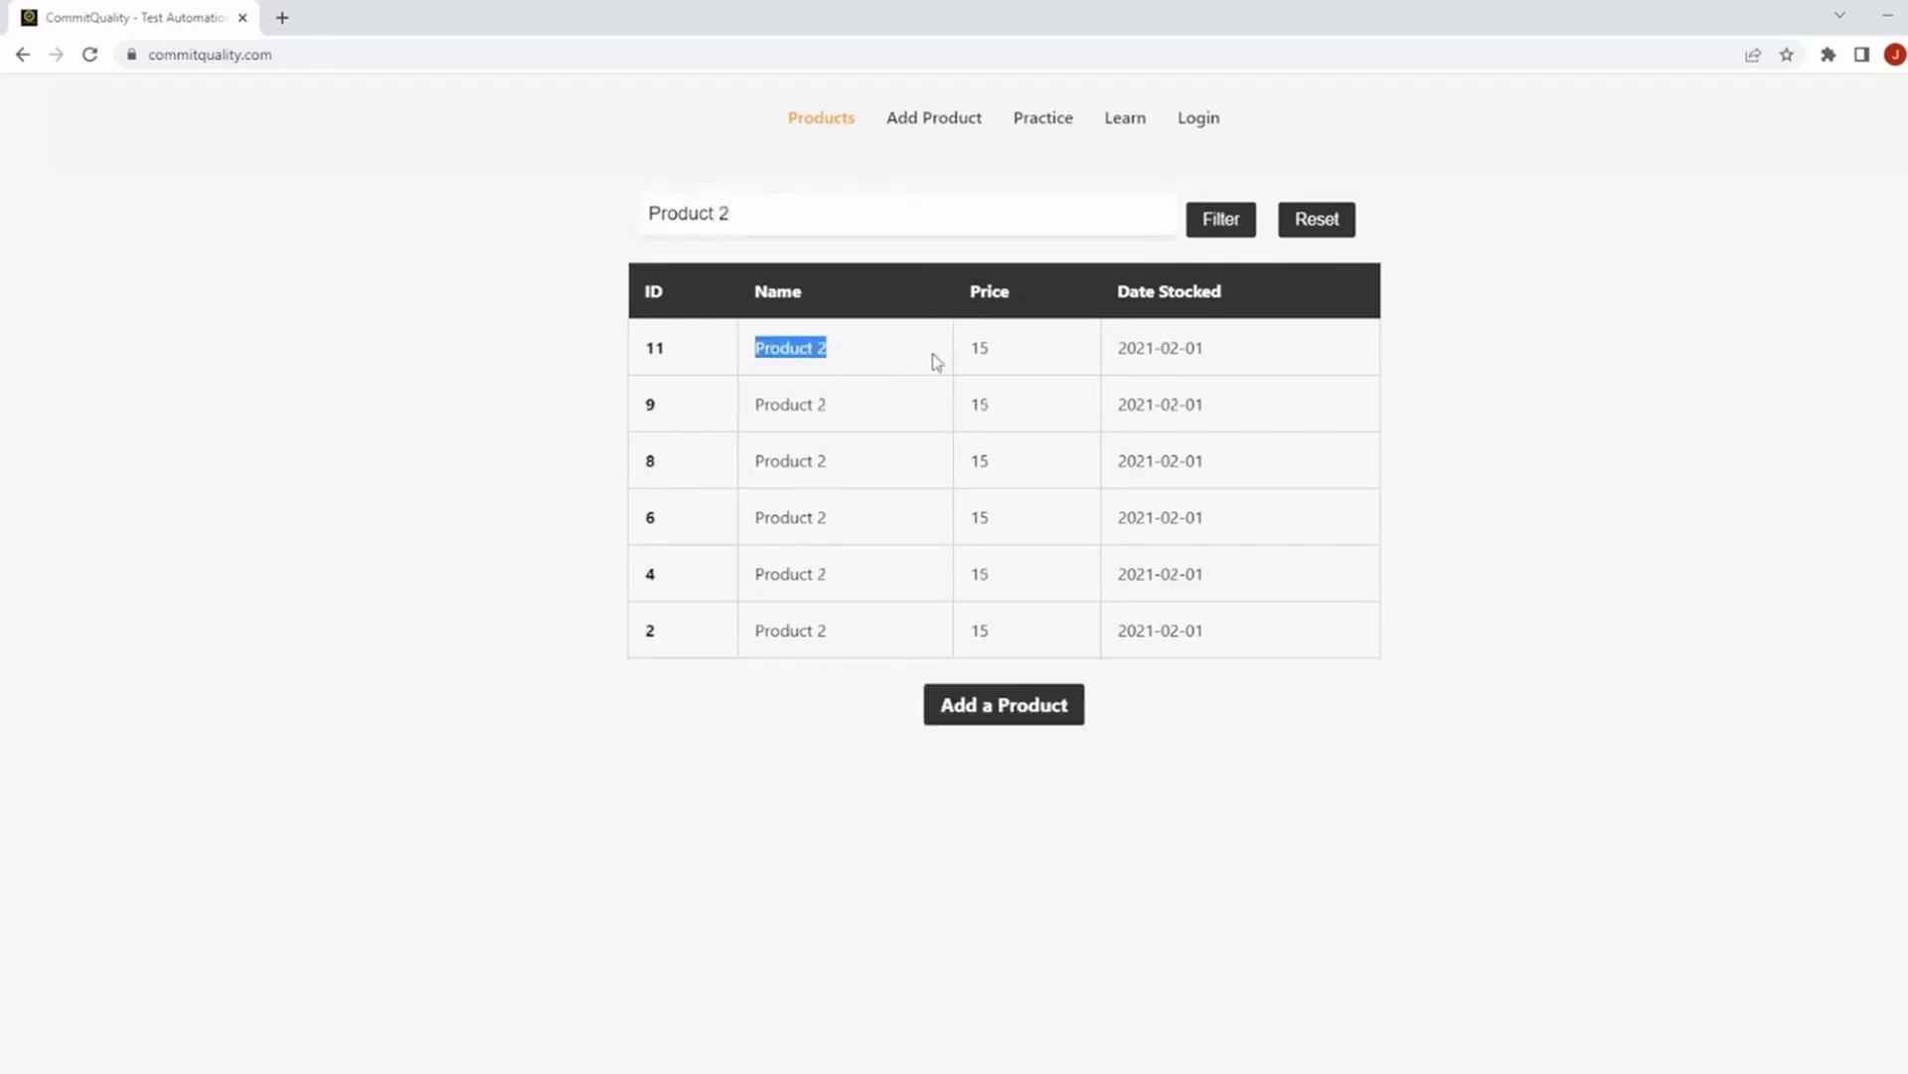
Reset the filter and use Show More to list all eleven products.
click(1301, 231)
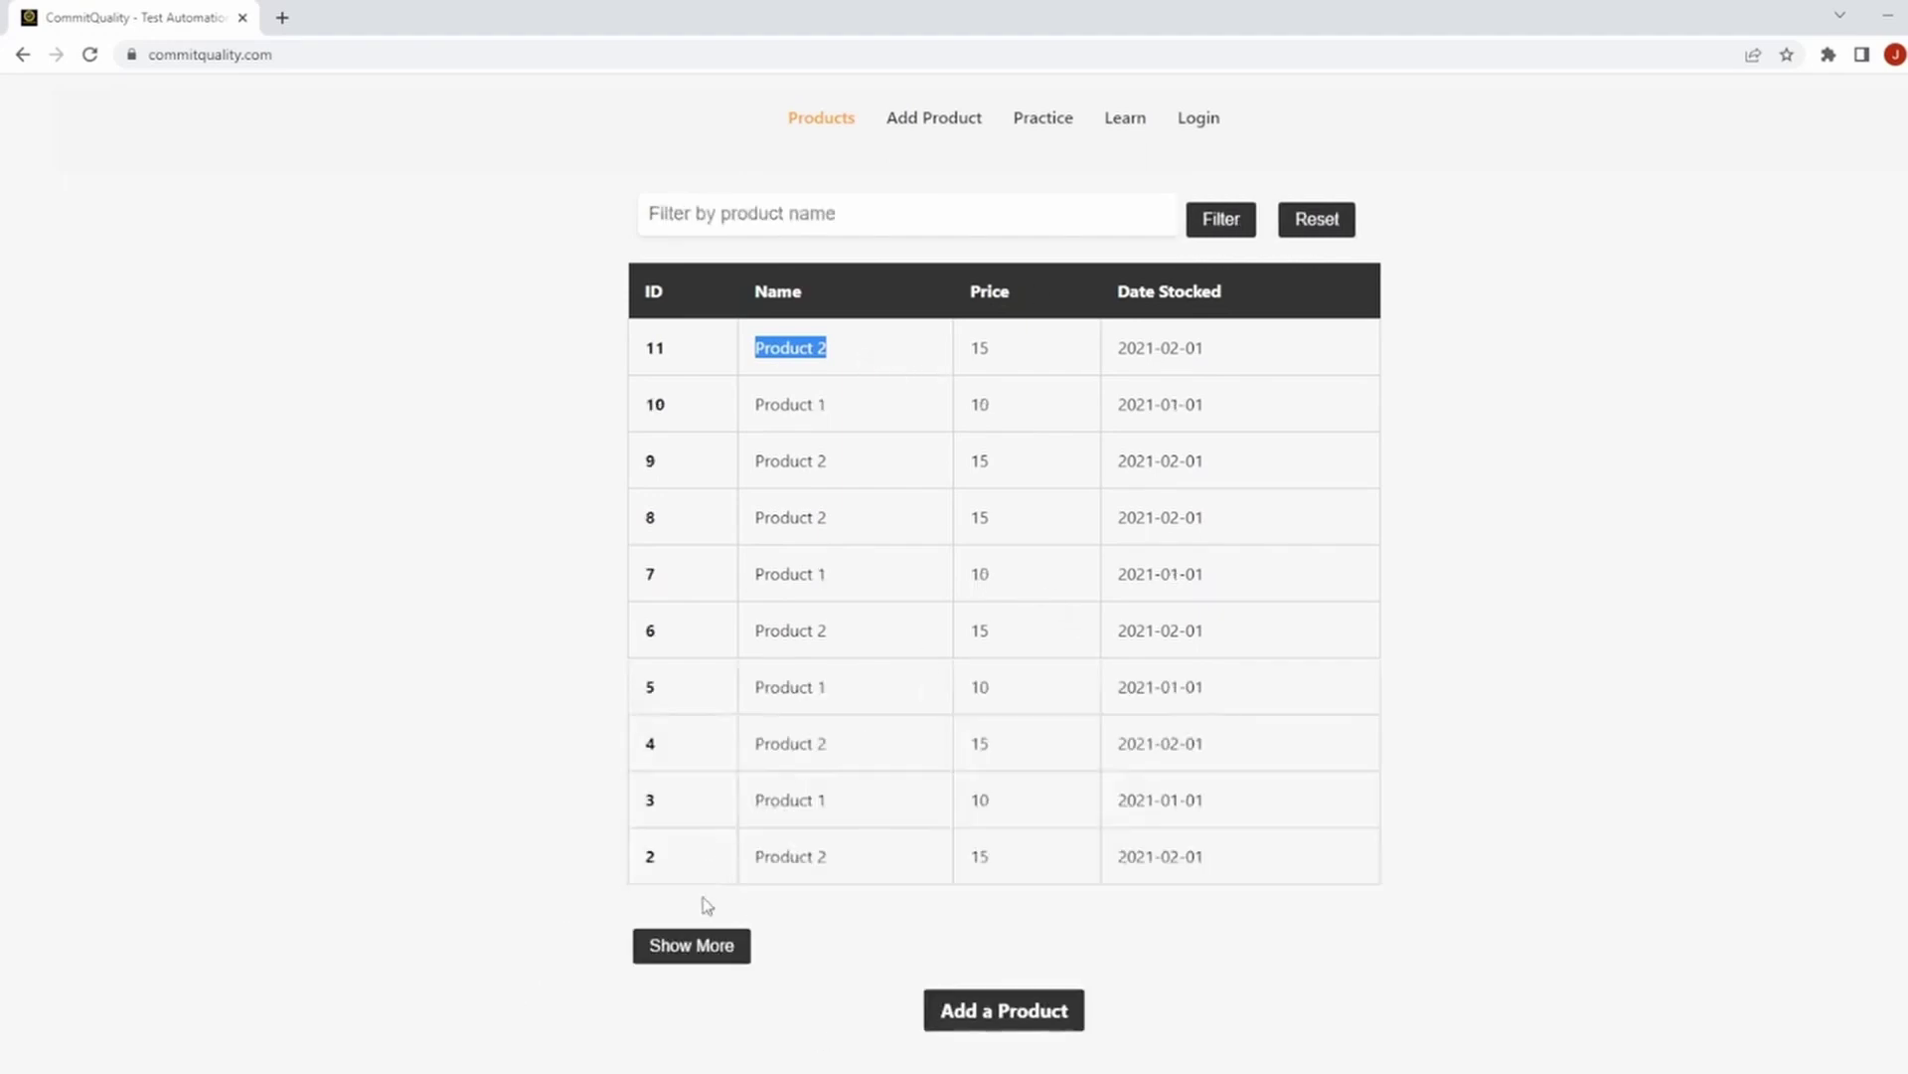
drag(1285, 861, 679, 362)
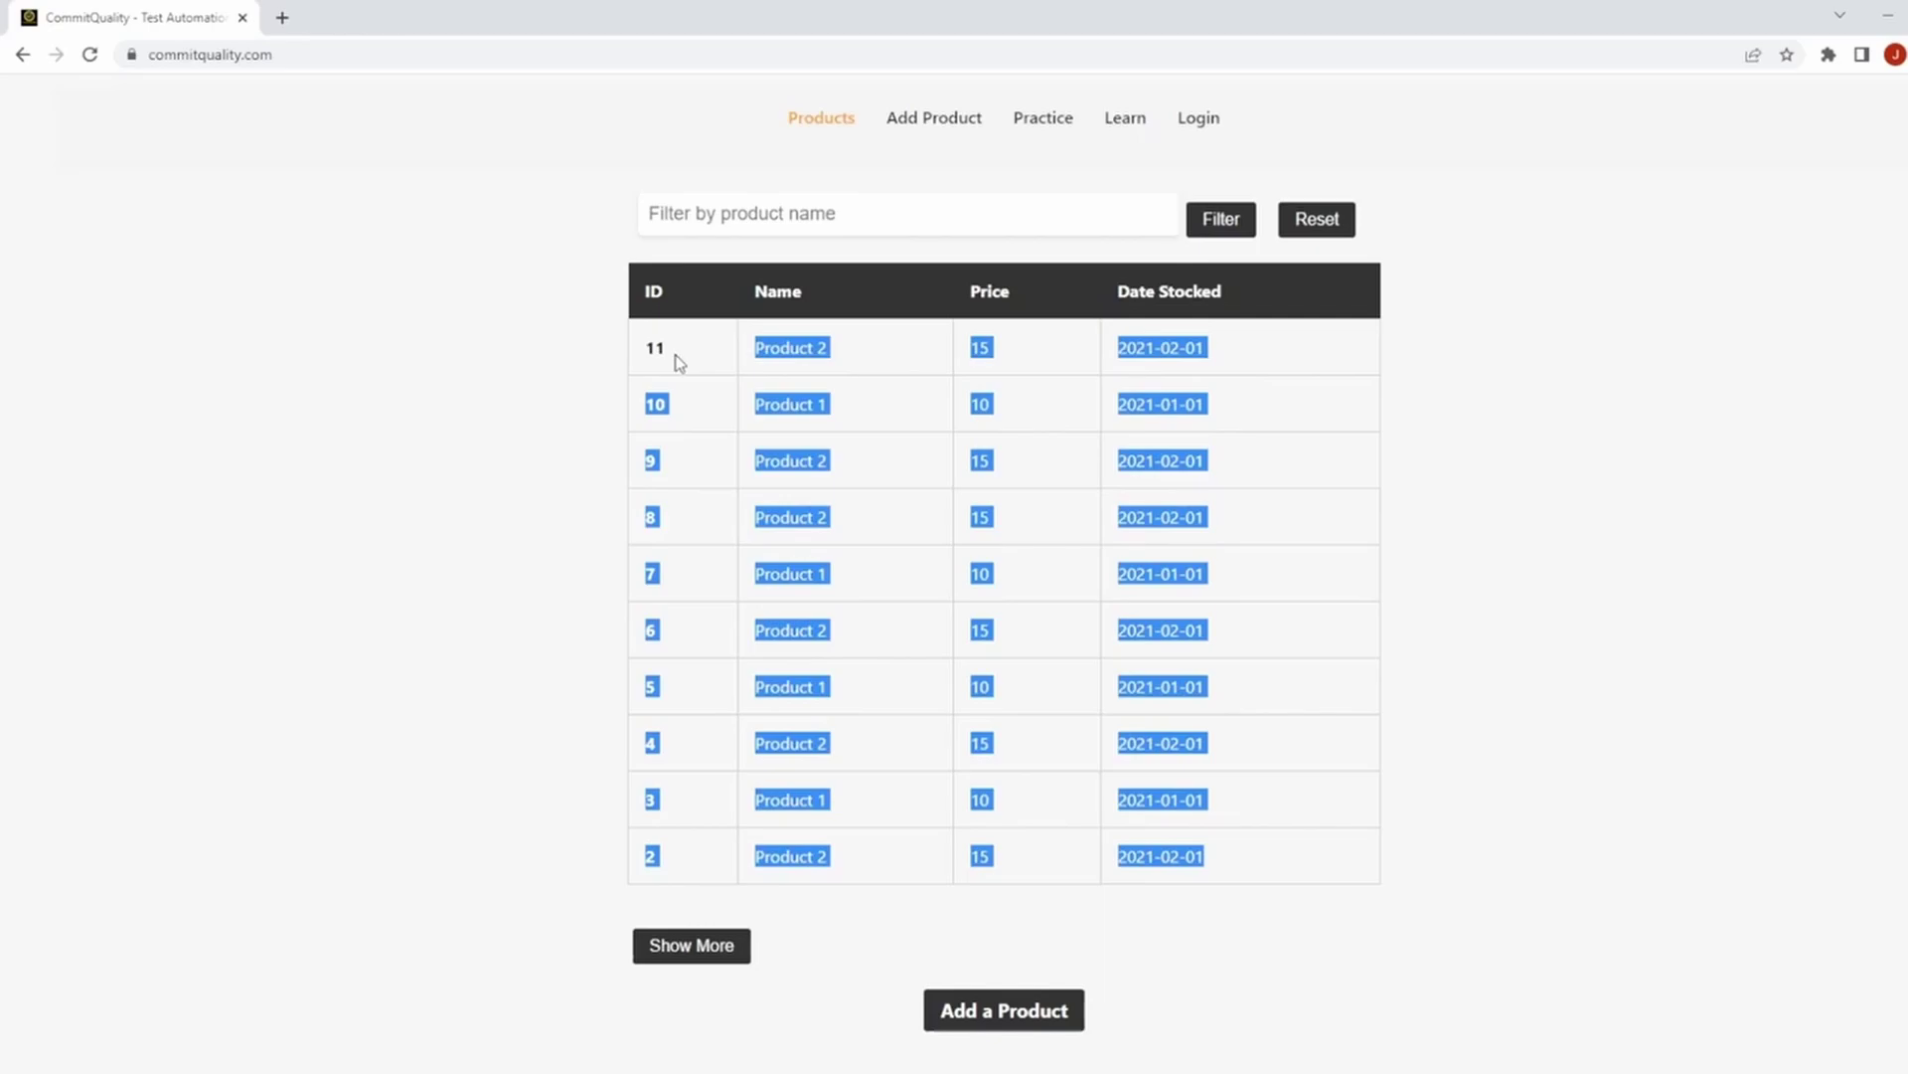
click(710, 360)
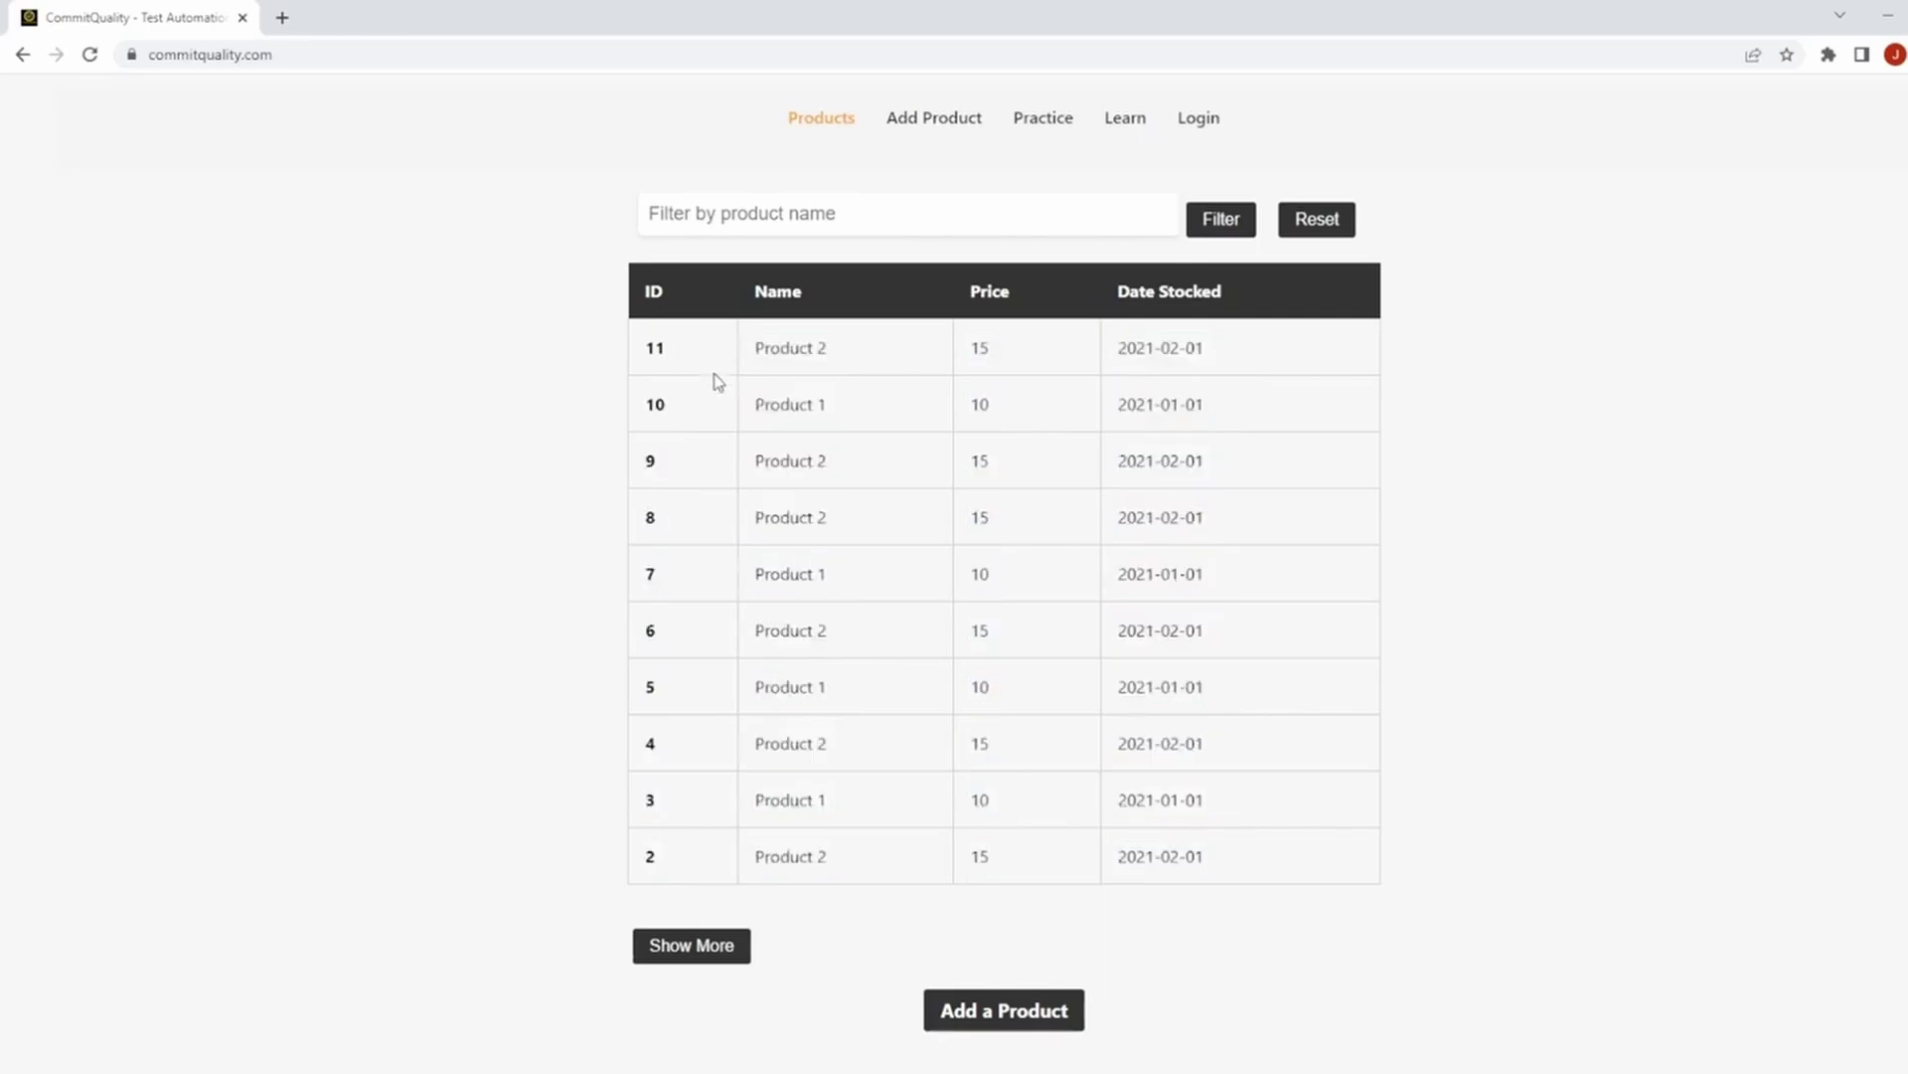
click(675, 952)
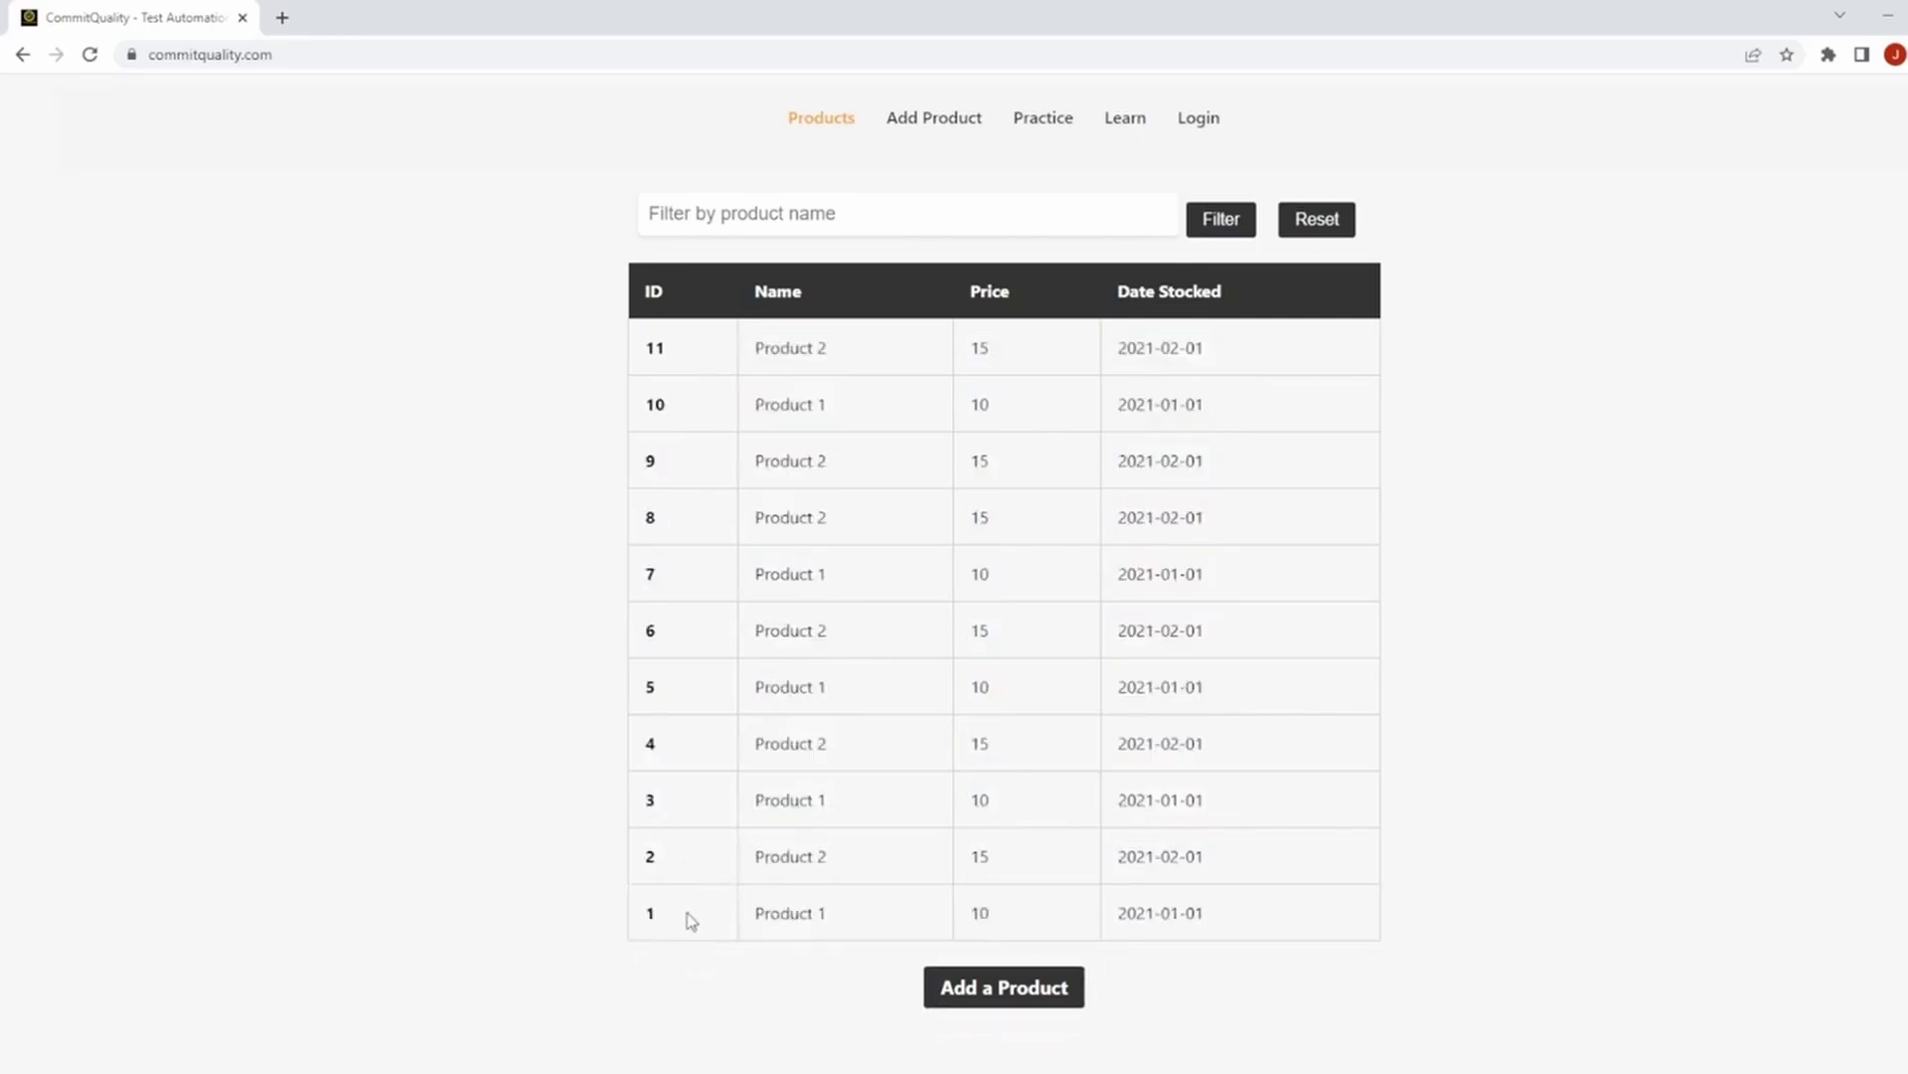
Open the Add a Product form and submit it empty to see the validation errors.
click(973, 1004)
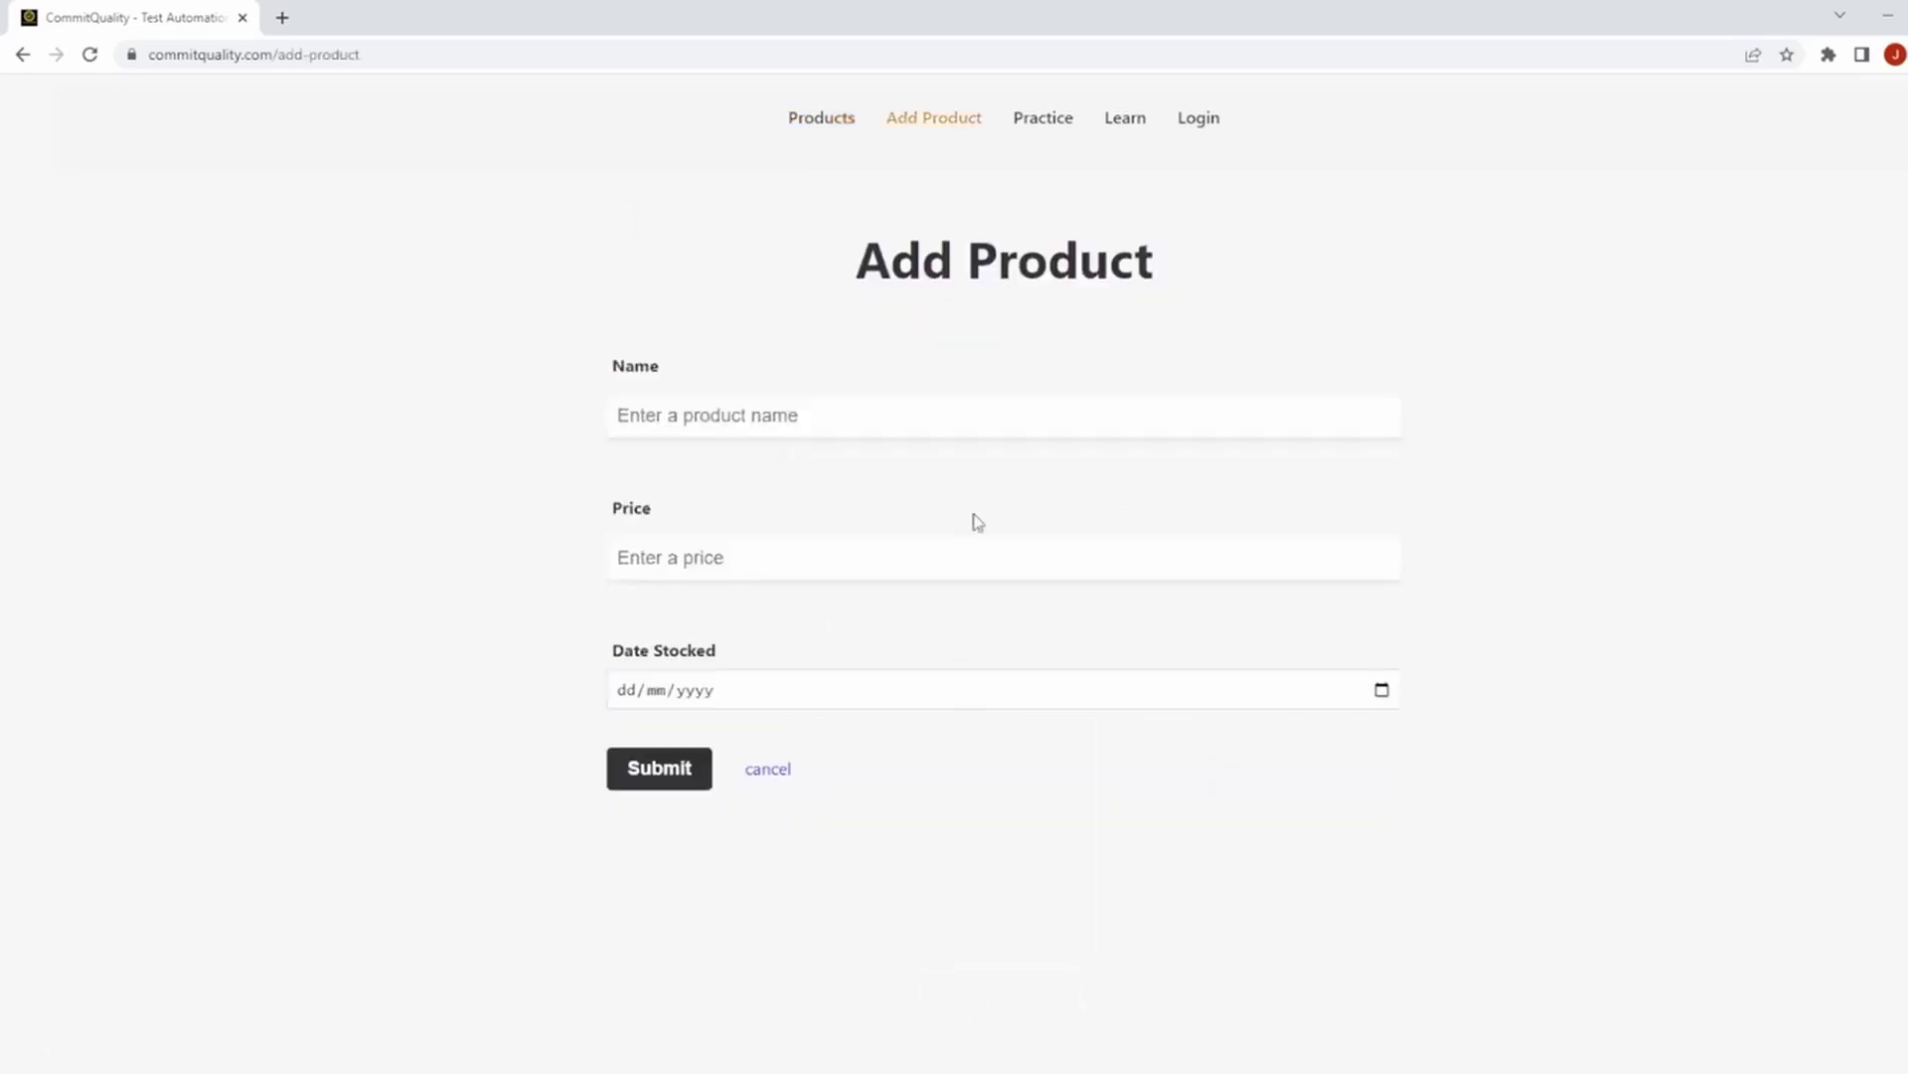
click(827, 119)
click(899, 121)
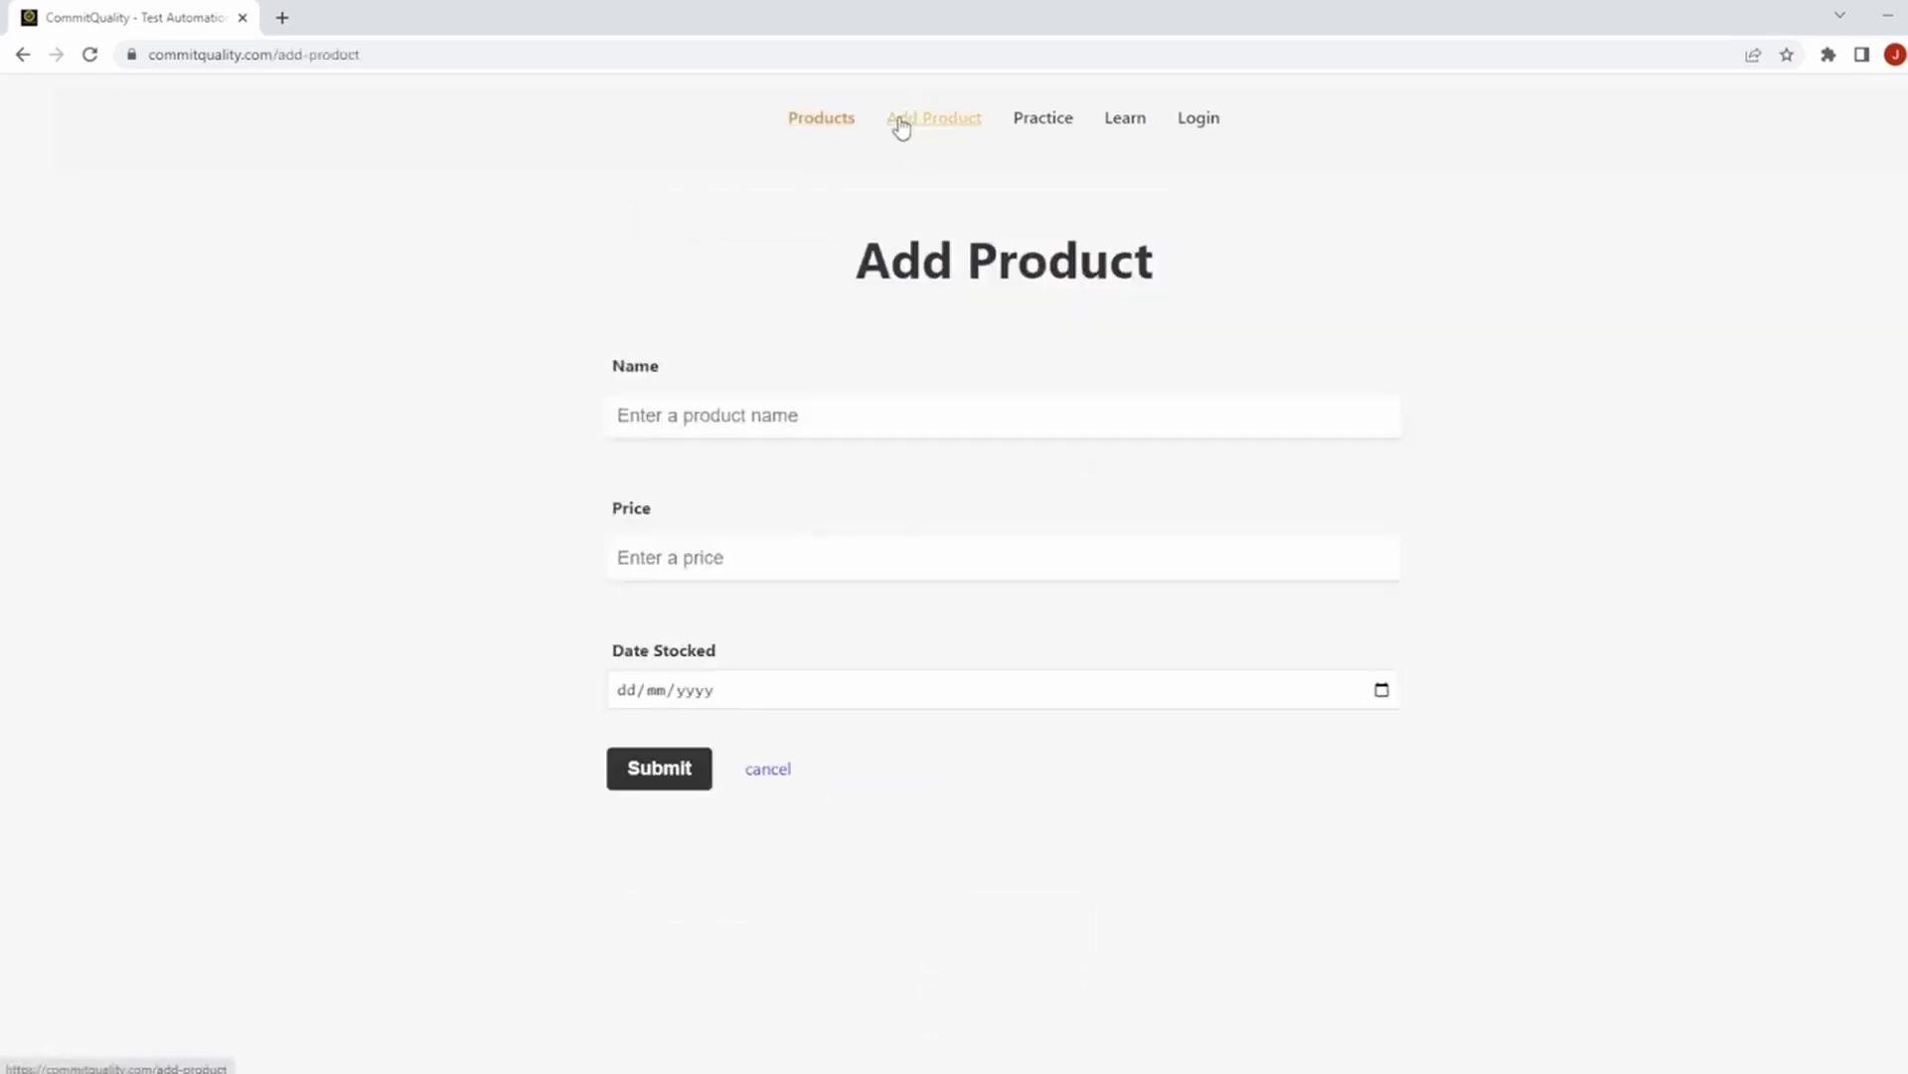
click(659, 767)
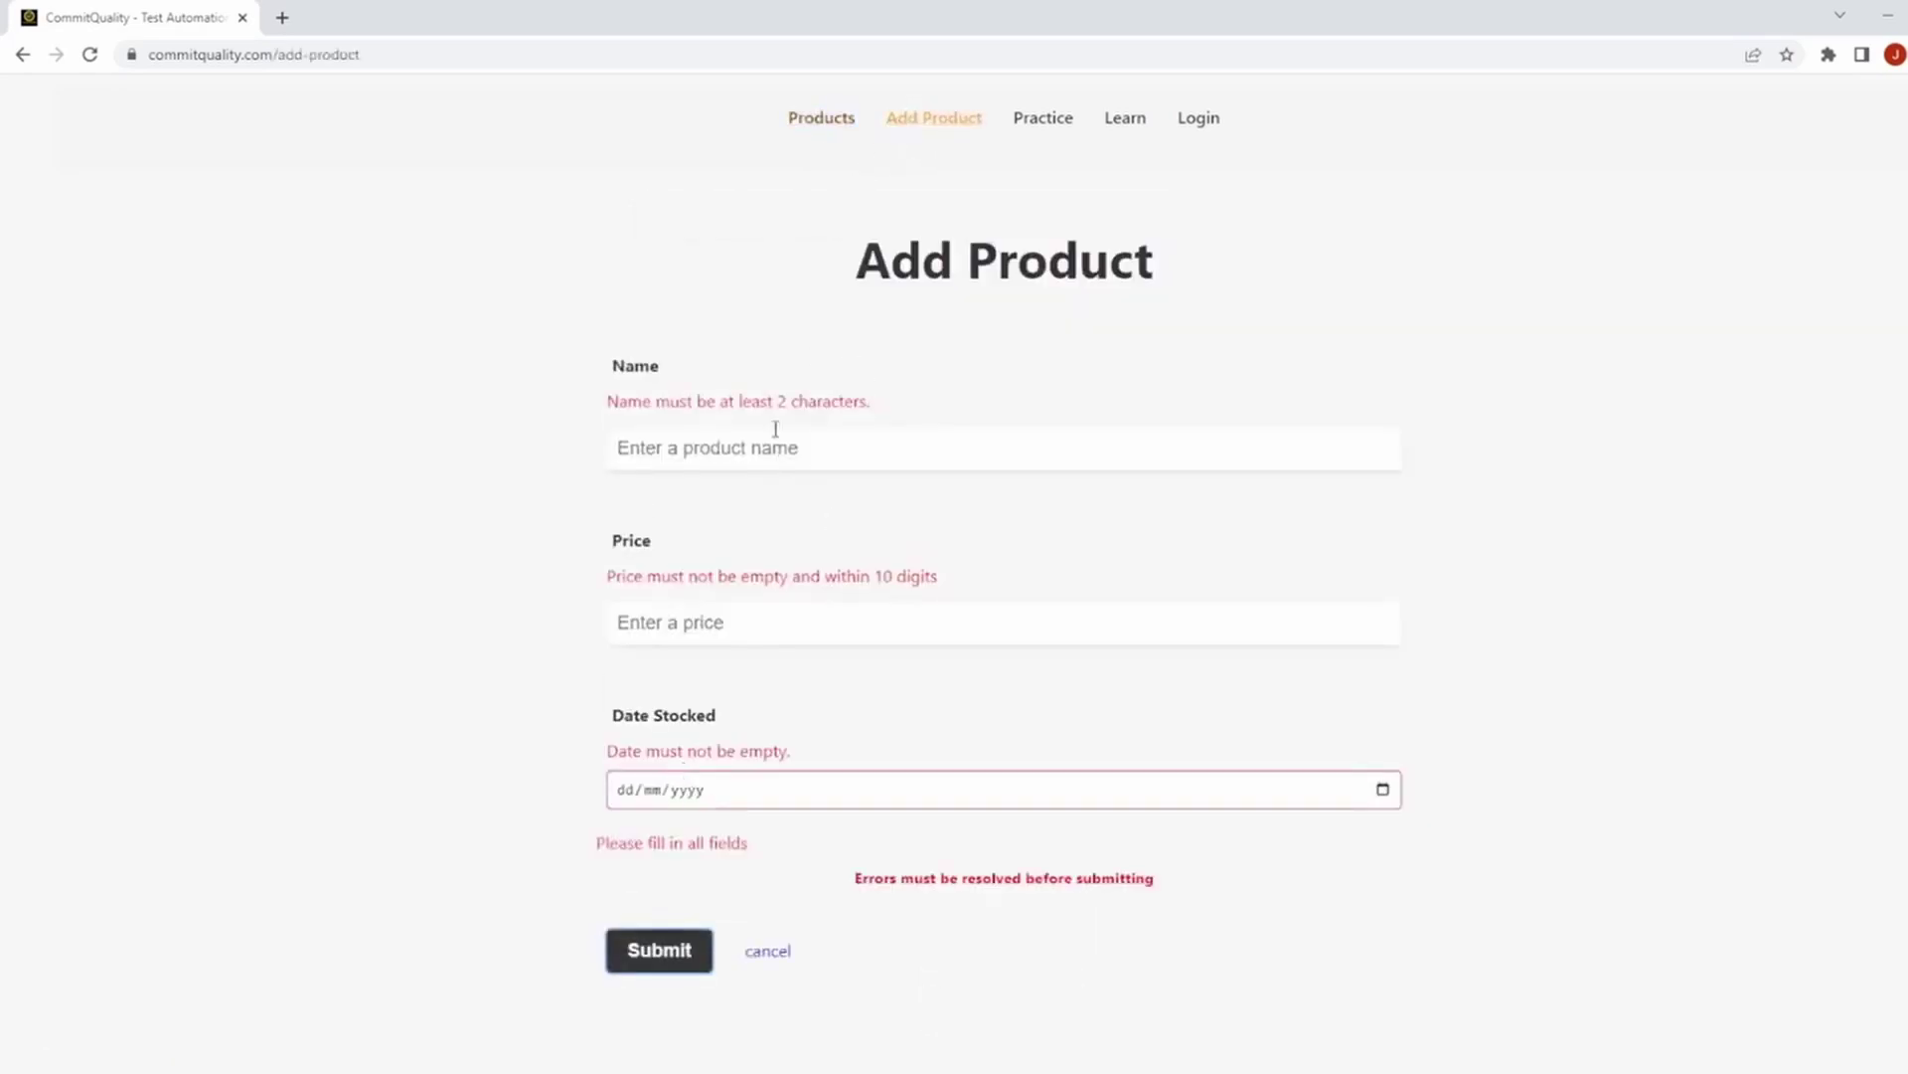
Add product 'commit quality' priced 21 with stocked date 2023-03-15.
click(754, 452)
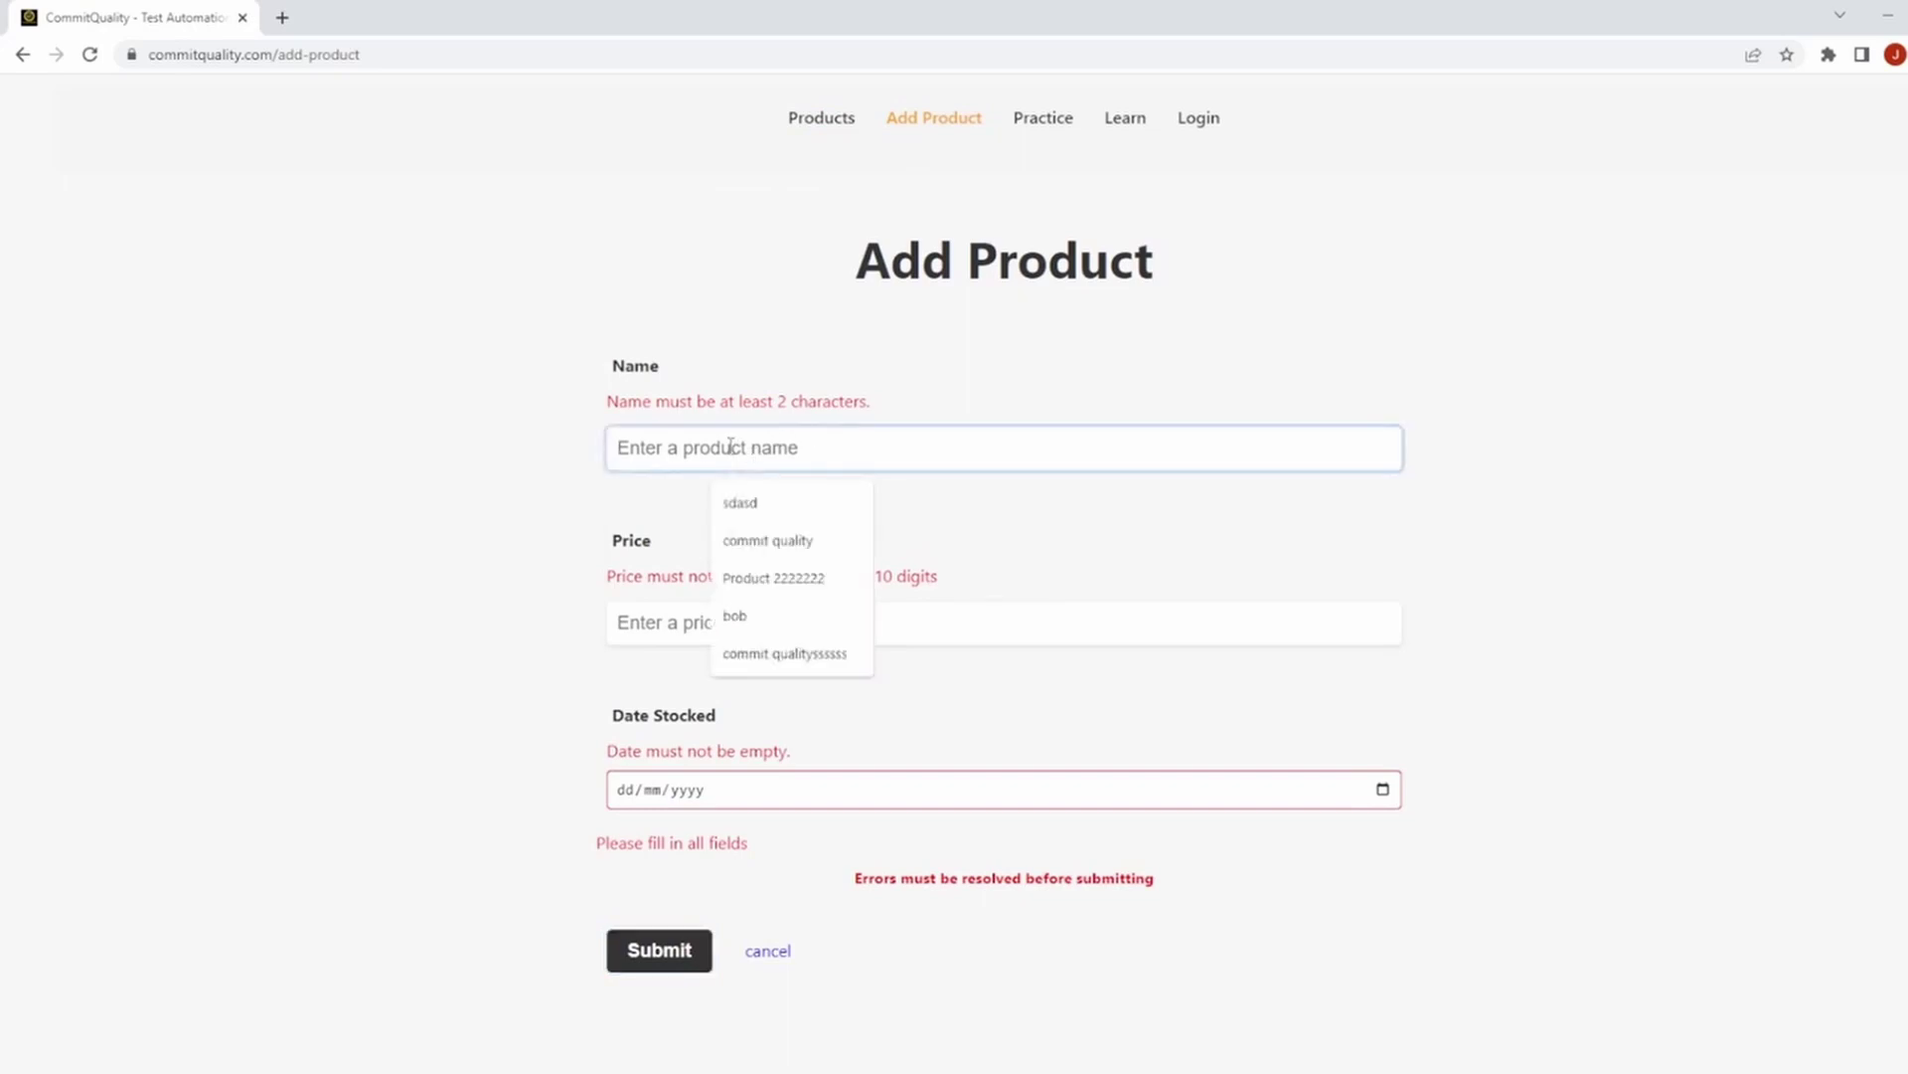
click(755, 543)
click(730, 629)
text(21)
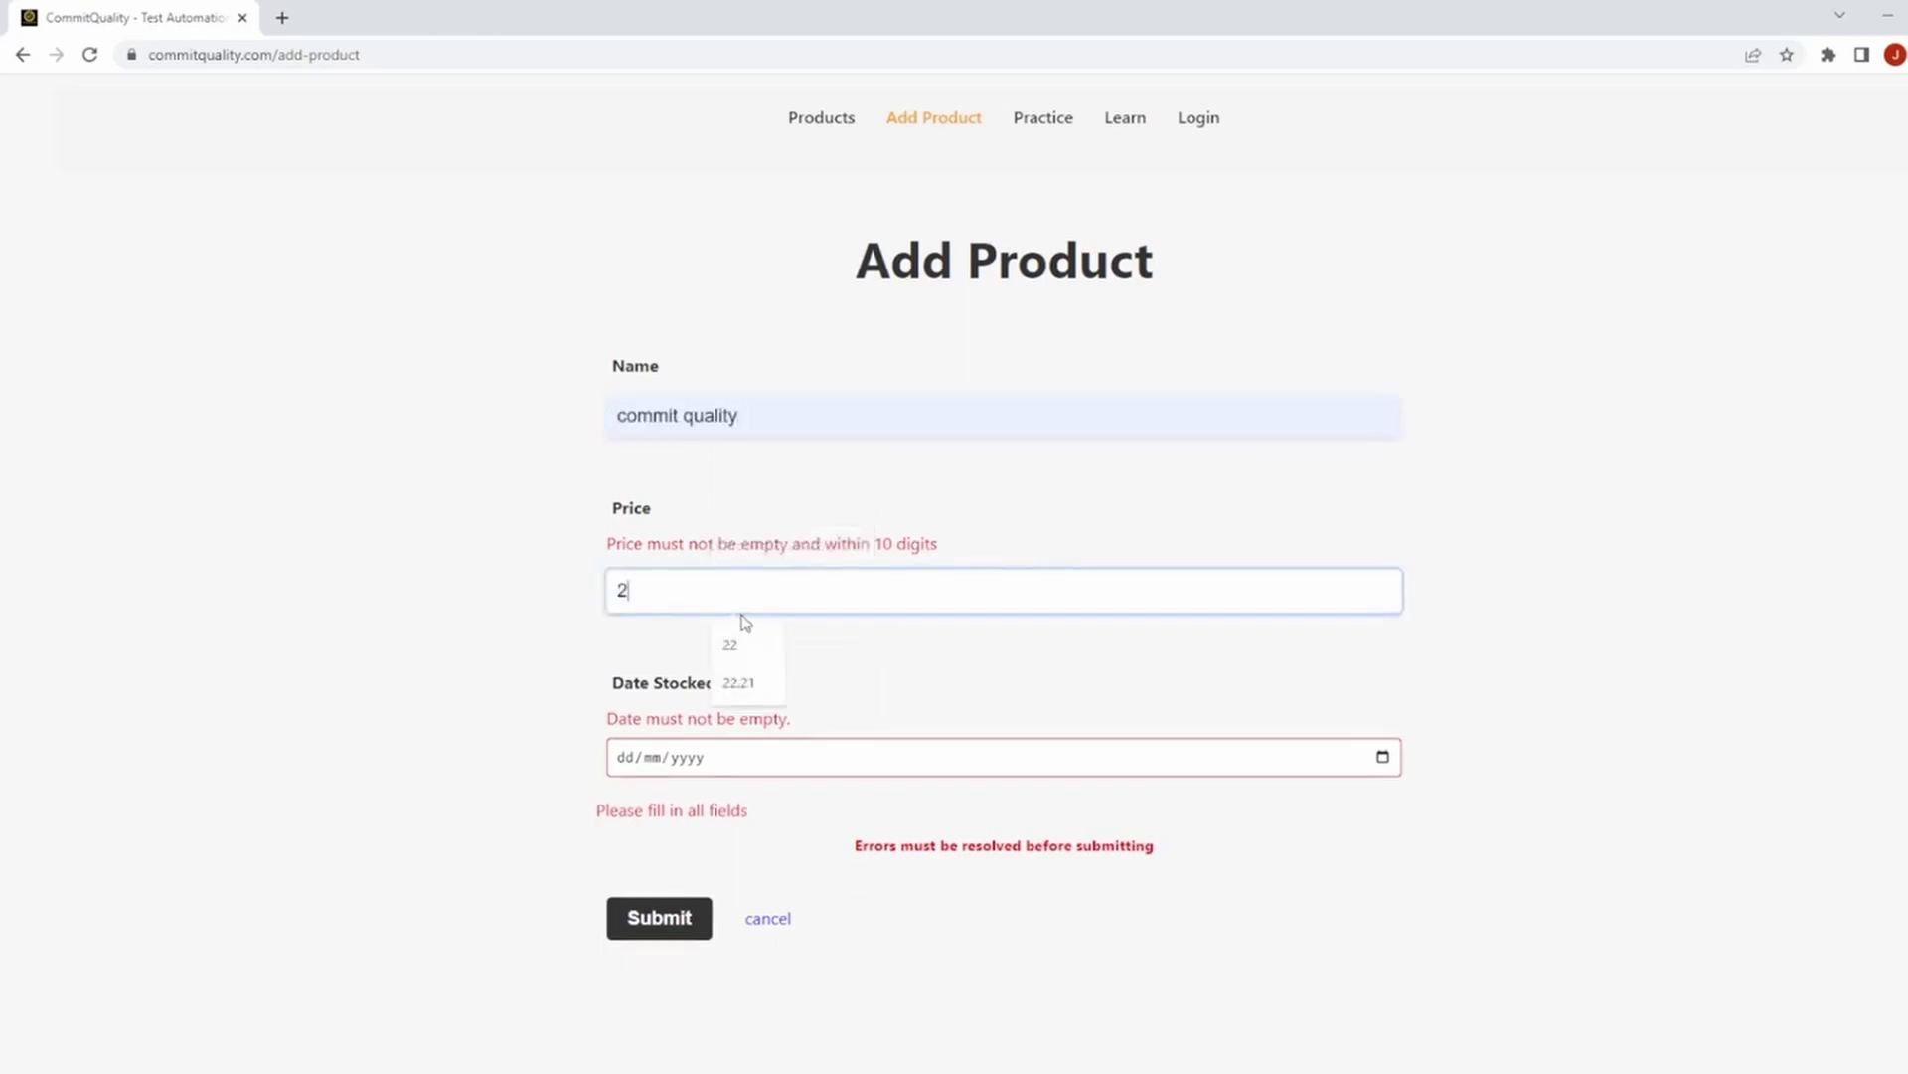
click(1383, 724)
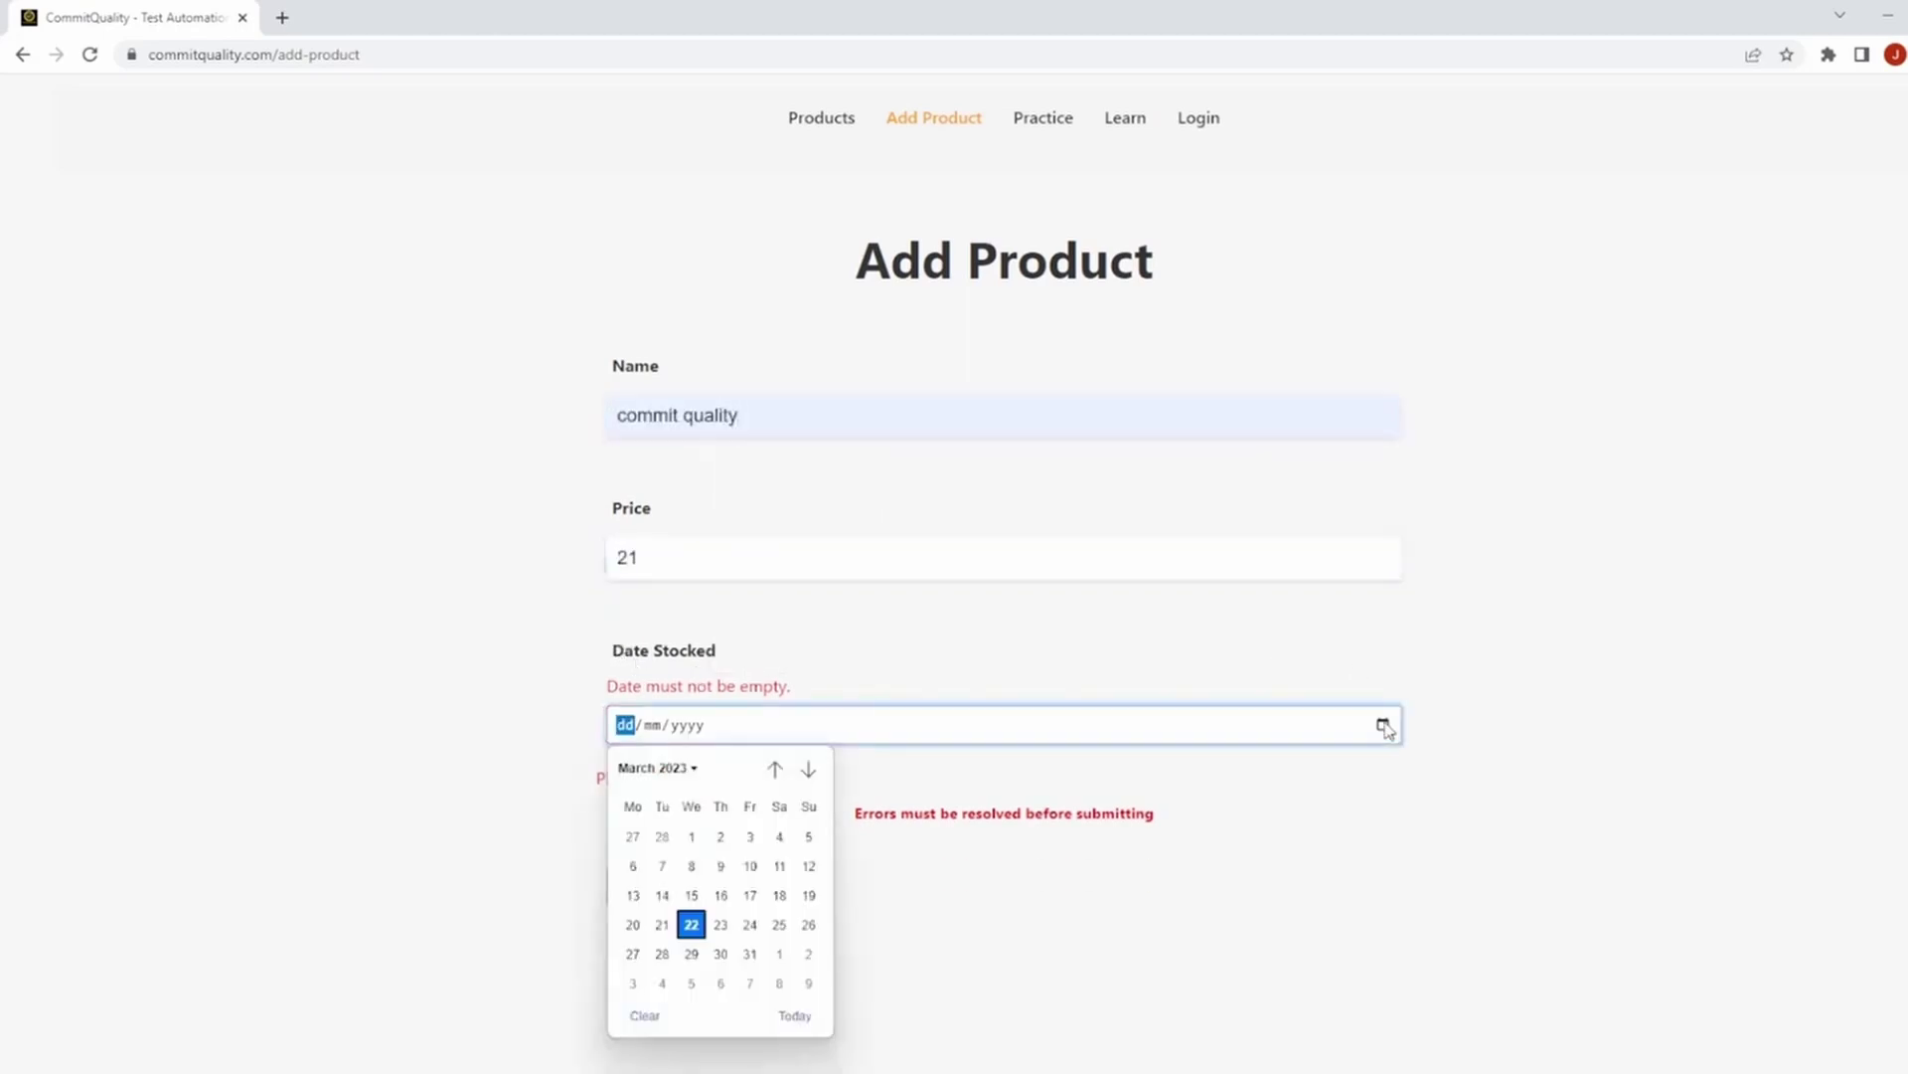
click(701, 897)
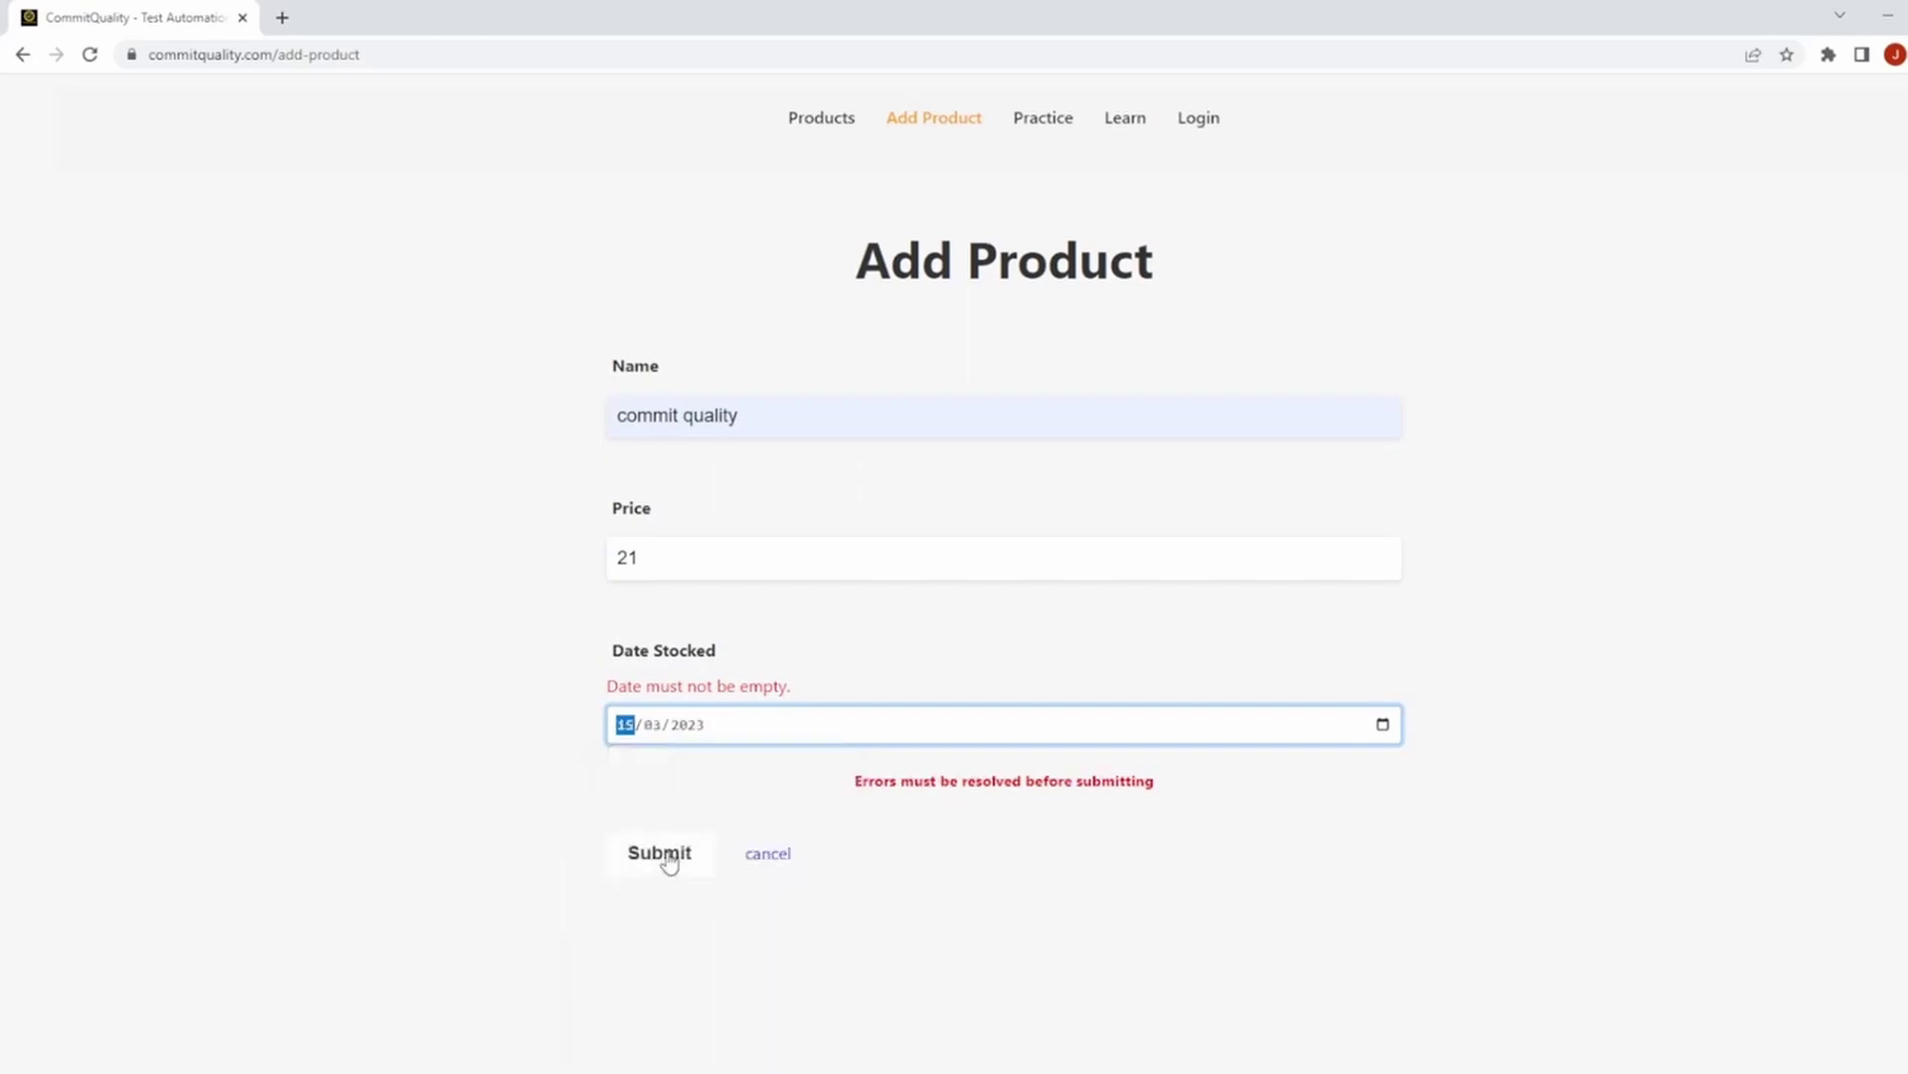
click(669, 863)
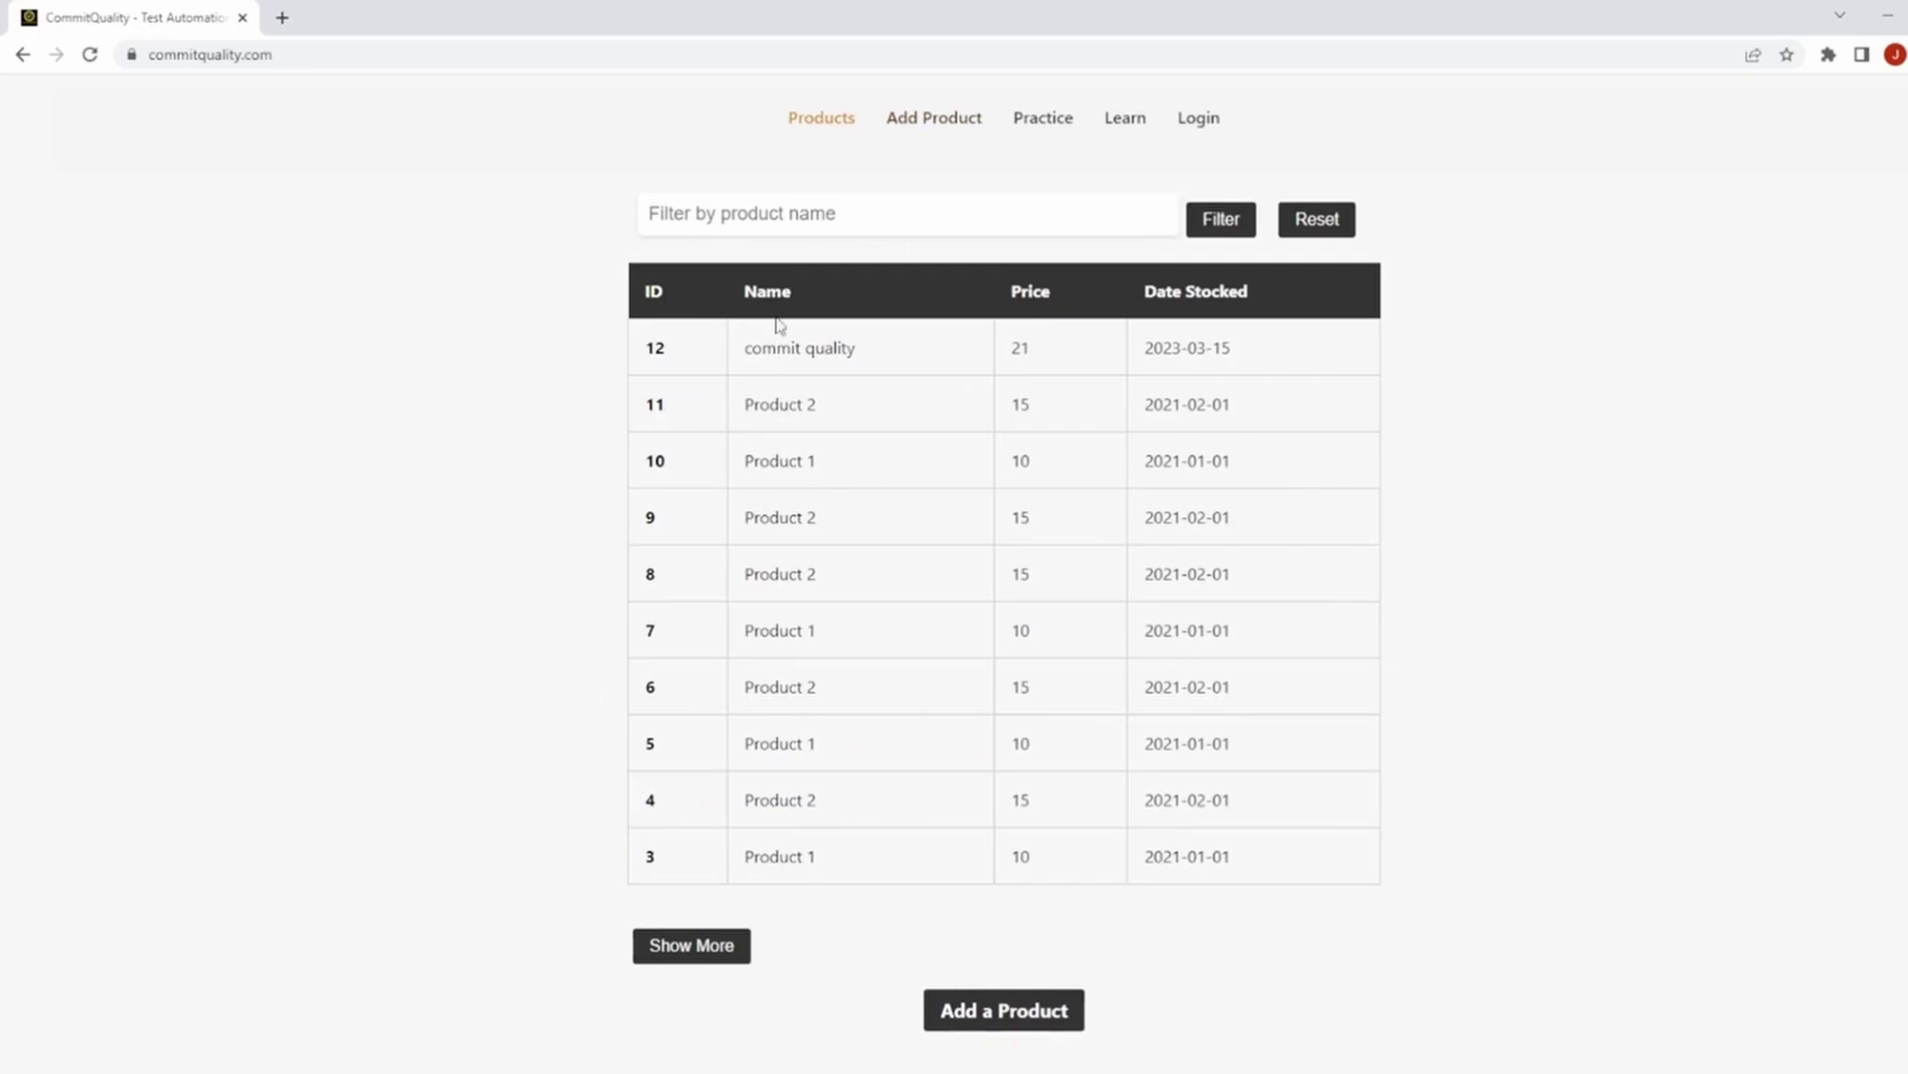
drag(643, 353, 1363, 349)
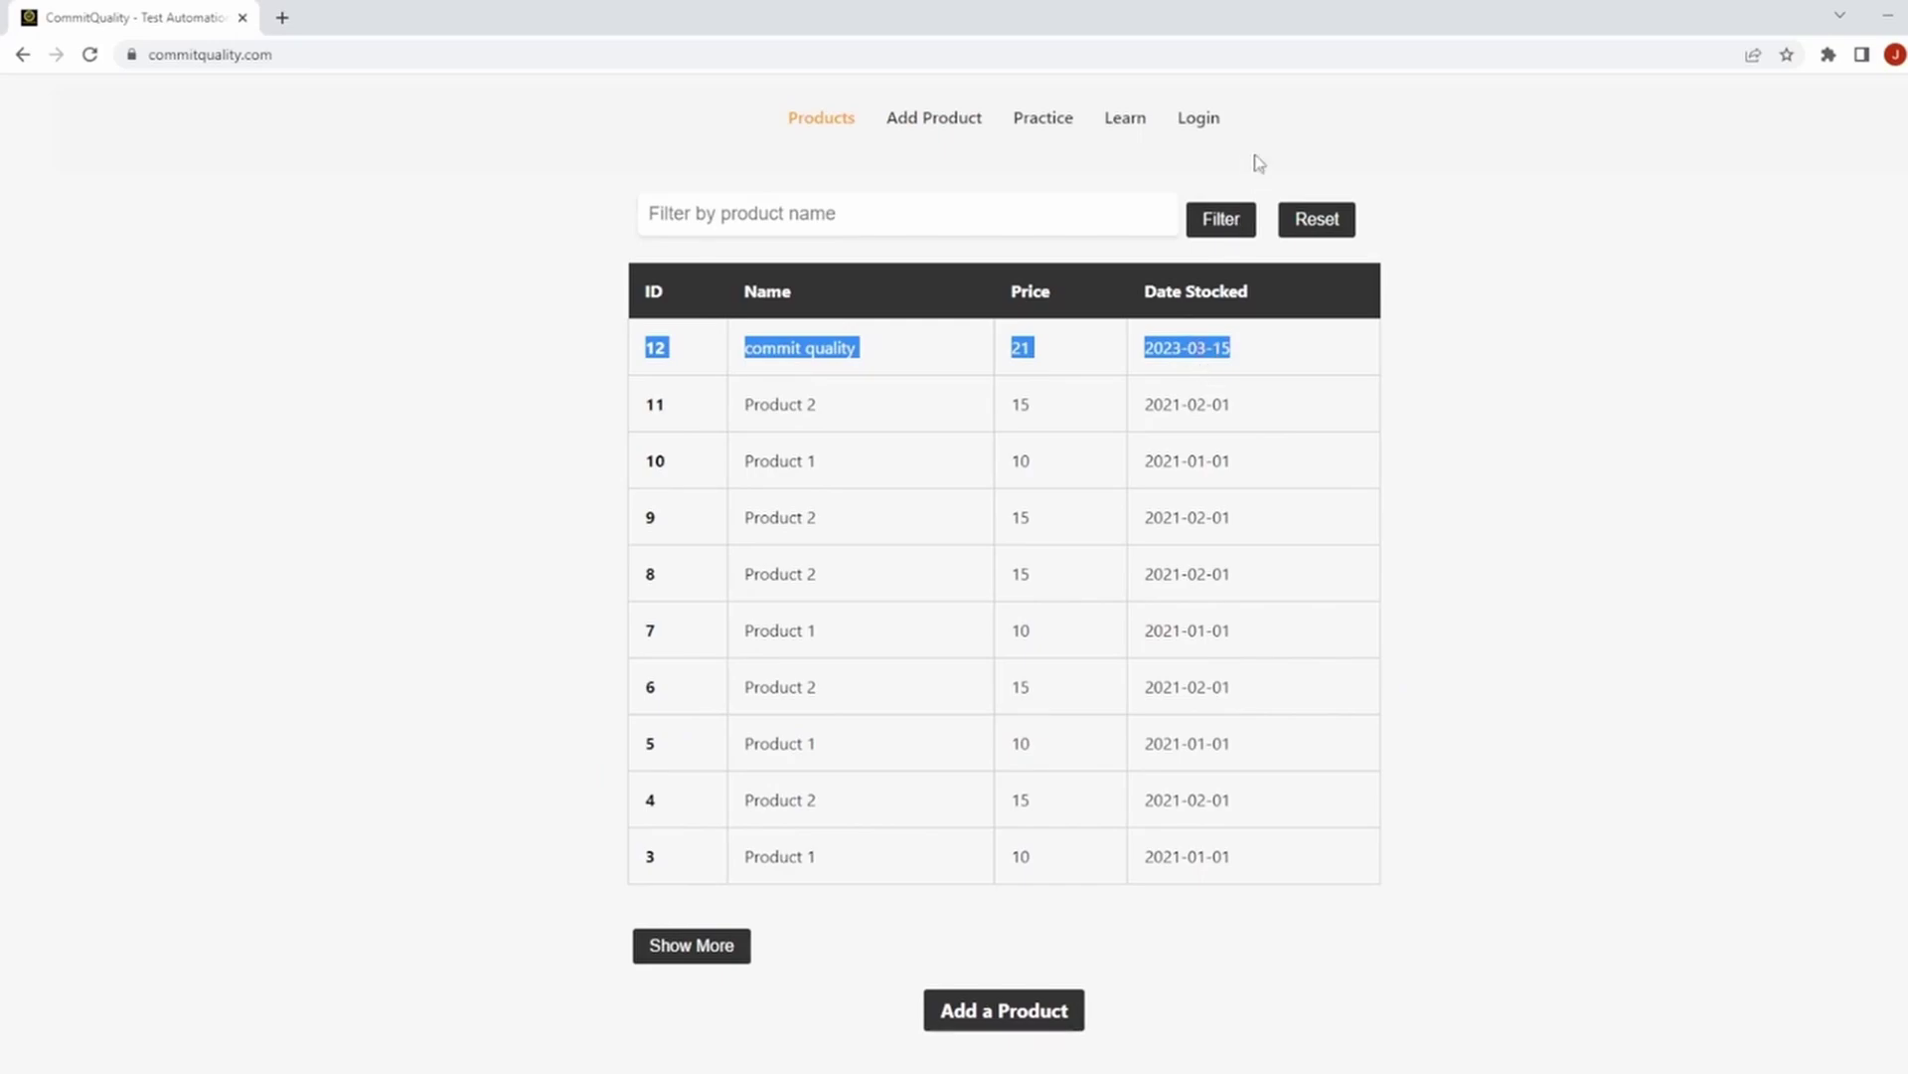
Log in with the demo account credentials and dismiss Chrome's password warning and save prompt.
click(1210, 119)
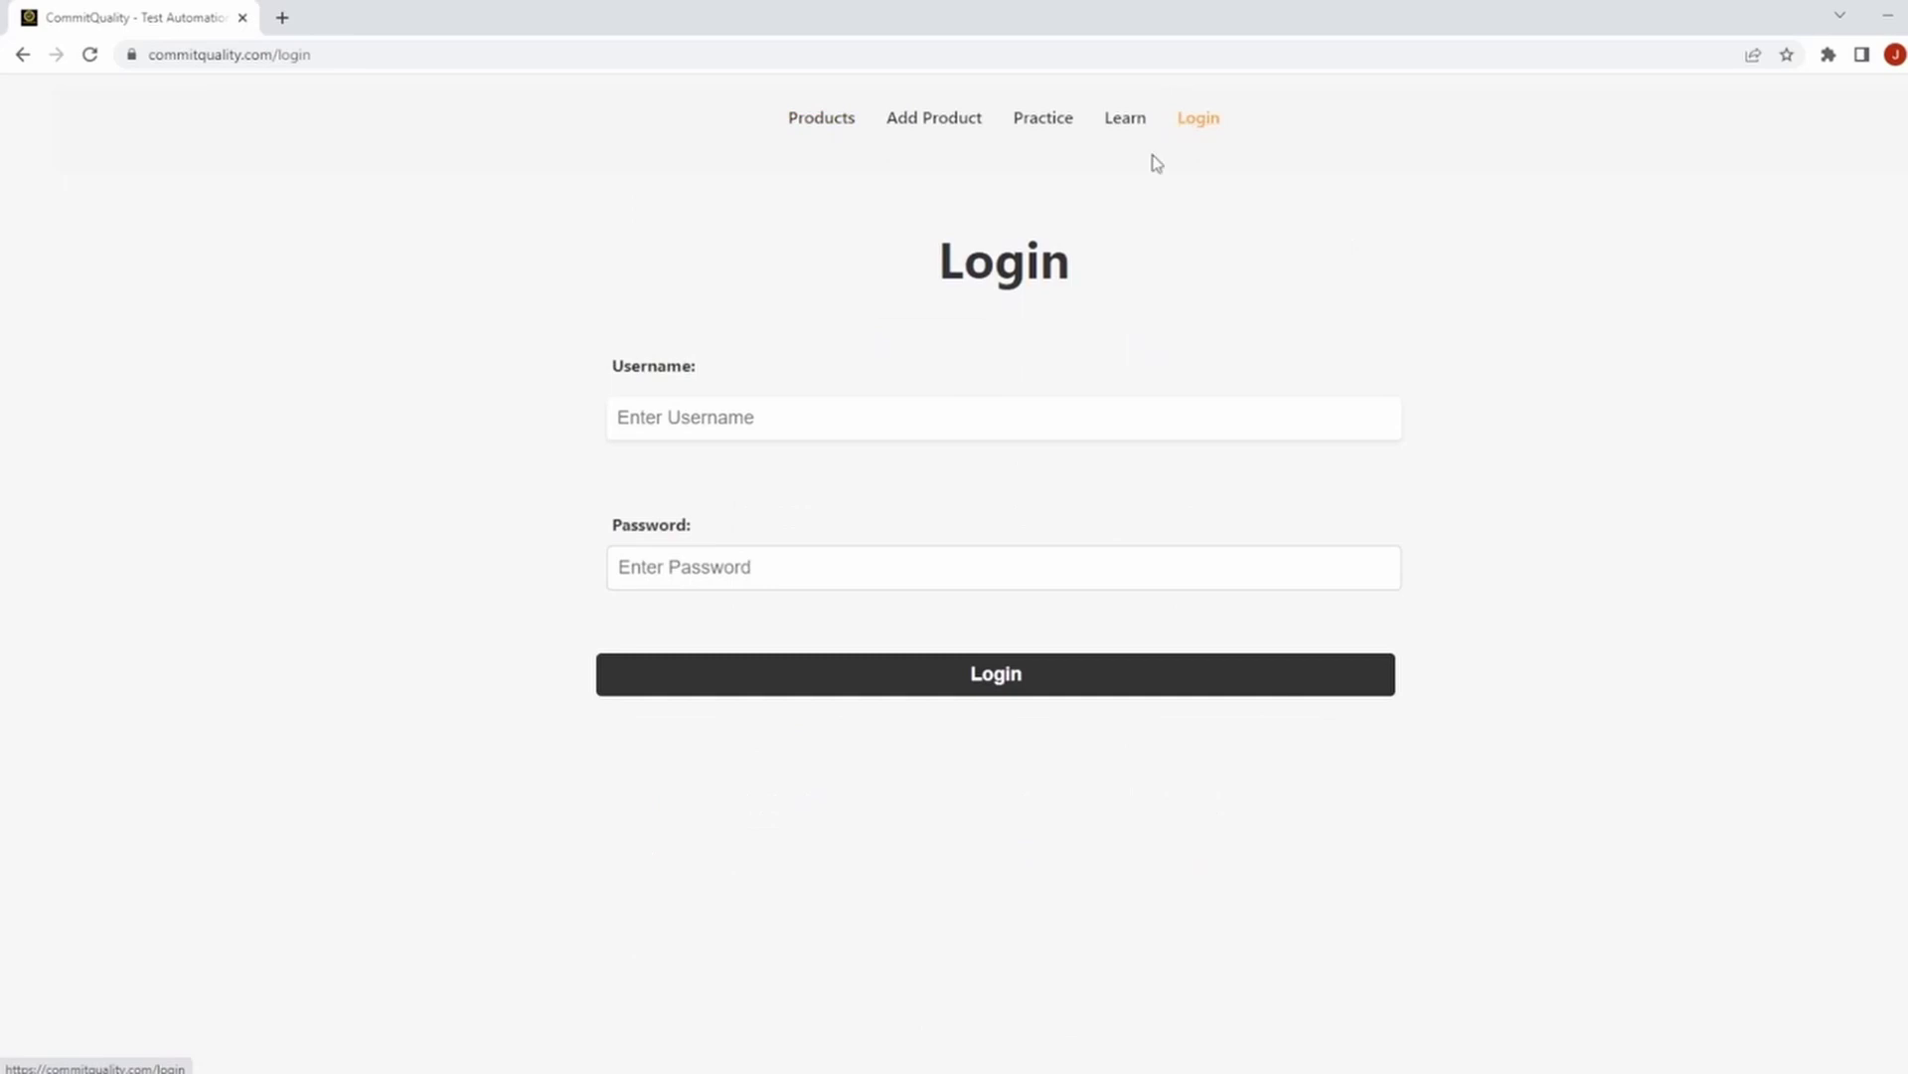
click(761, 428)
text(test)
key(Tab)
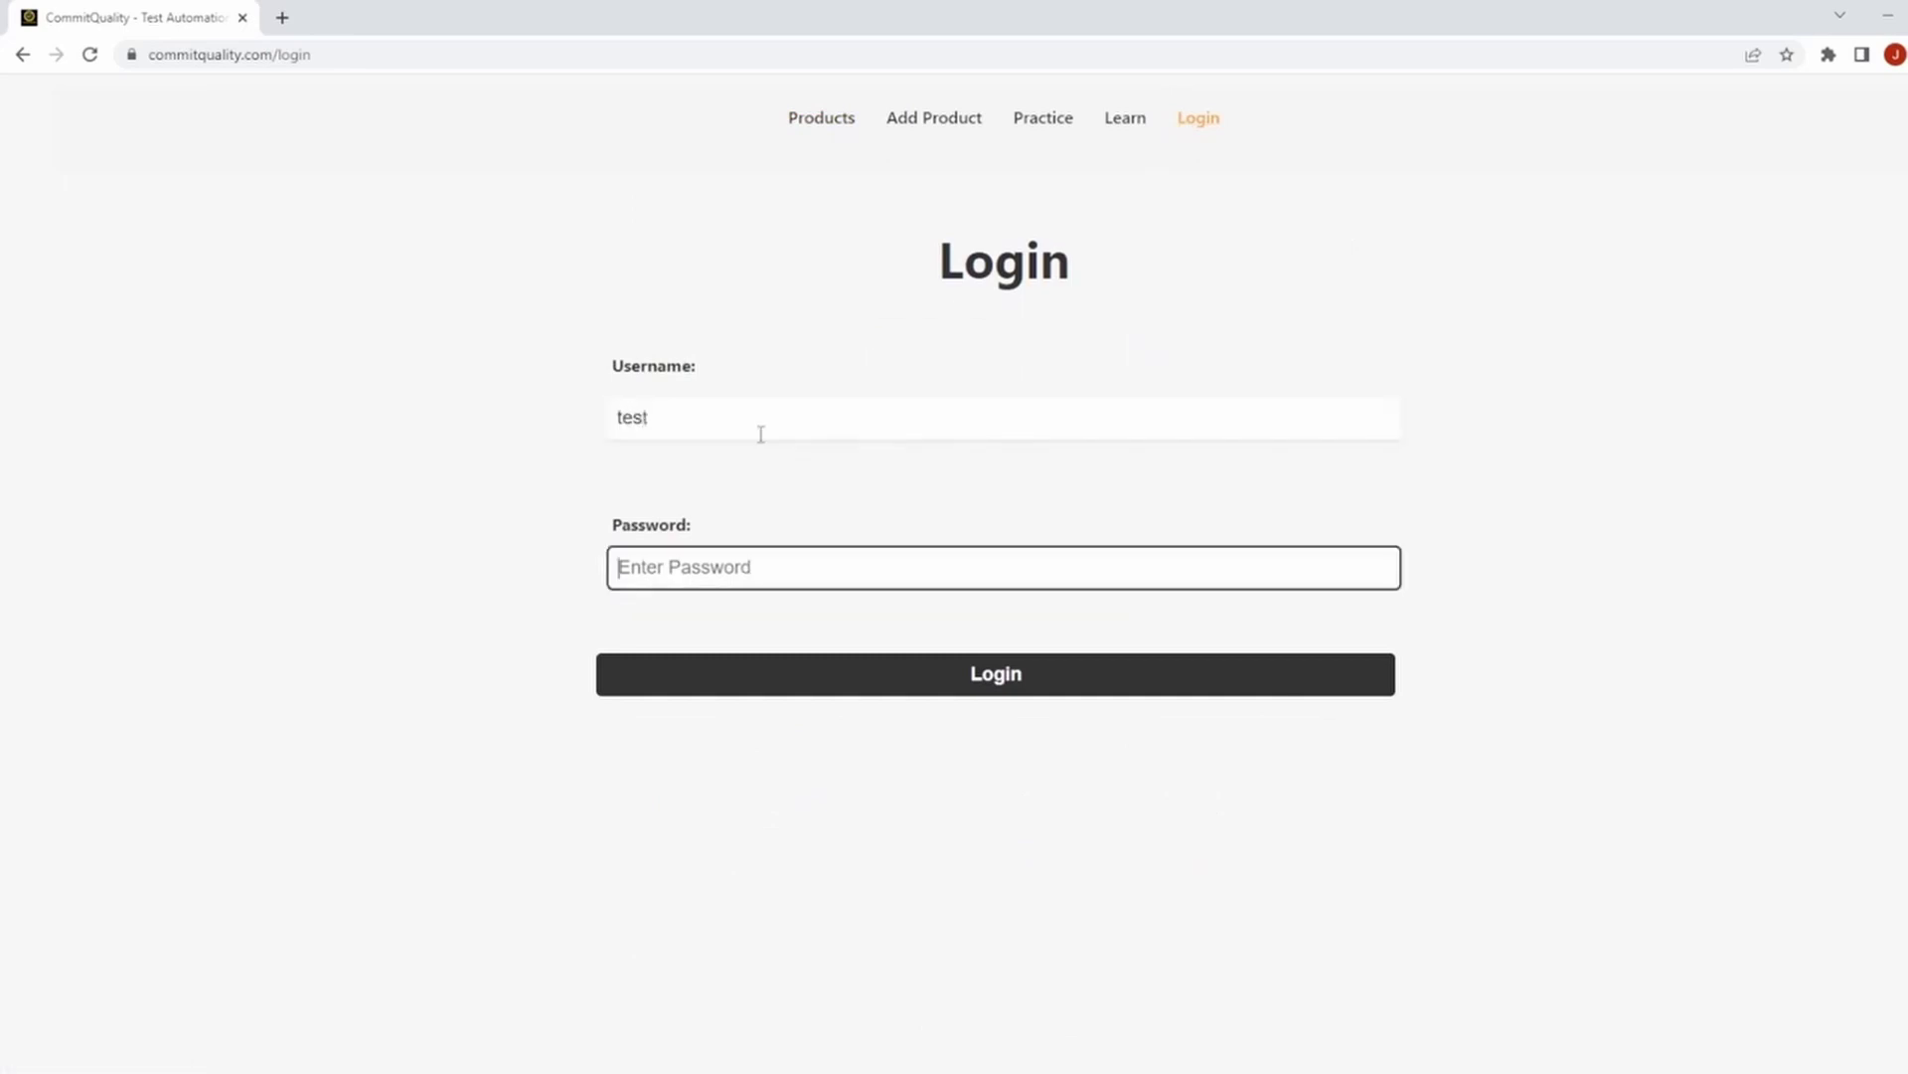
text(test)
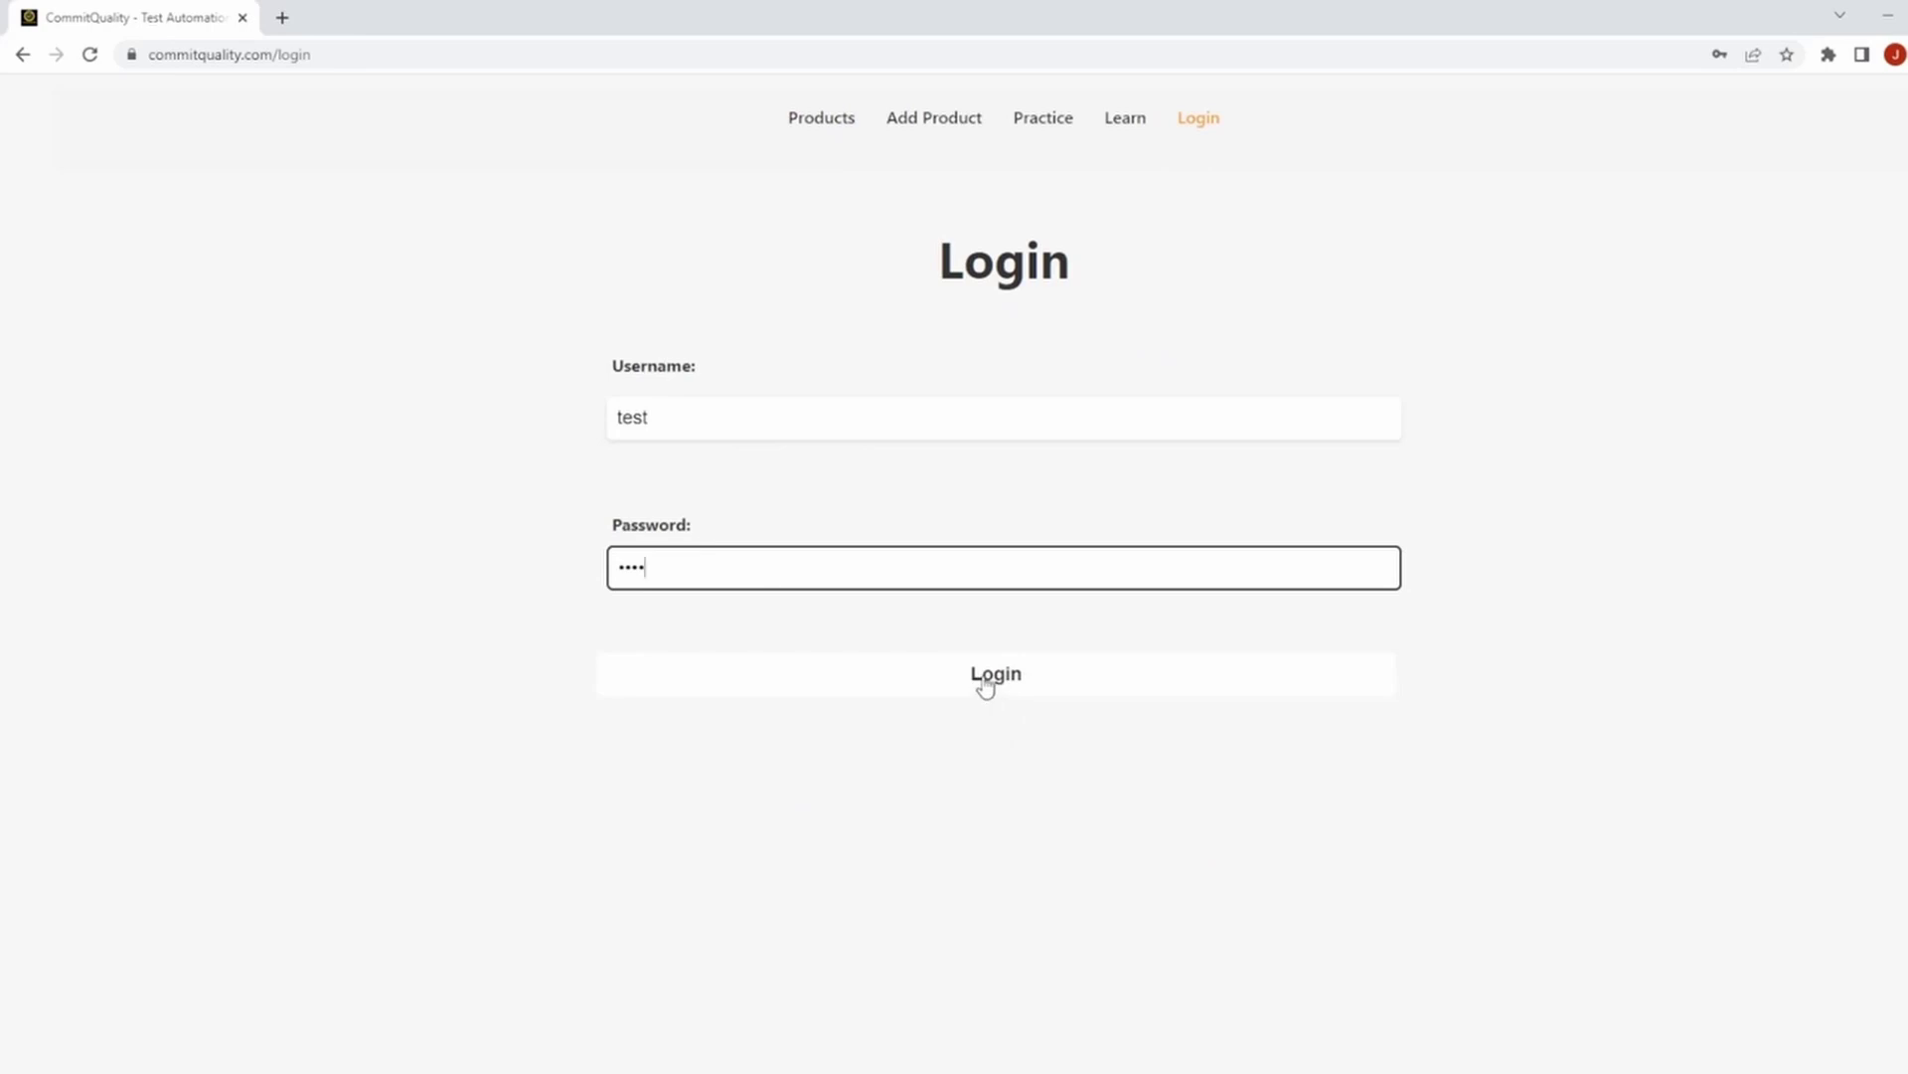
click(985, 684)
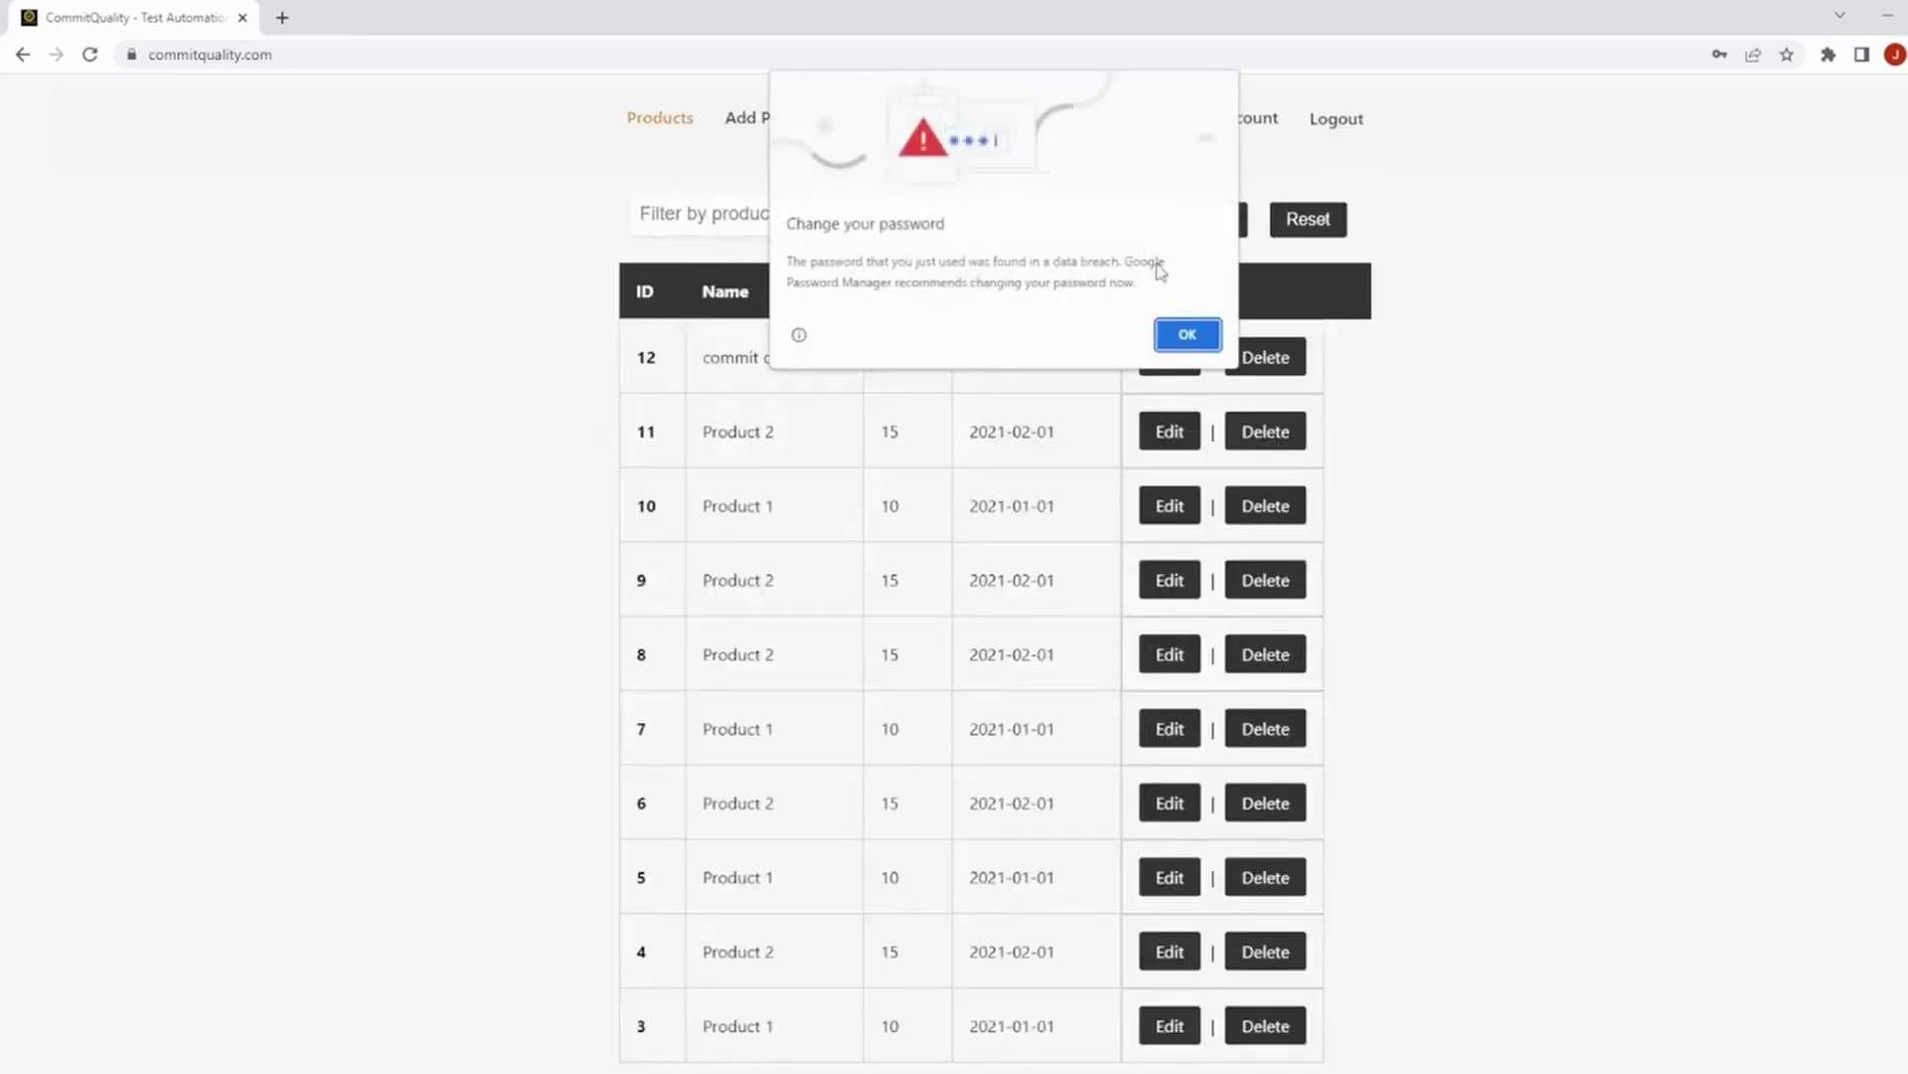
click(1180, 334)
click(1753, 358)
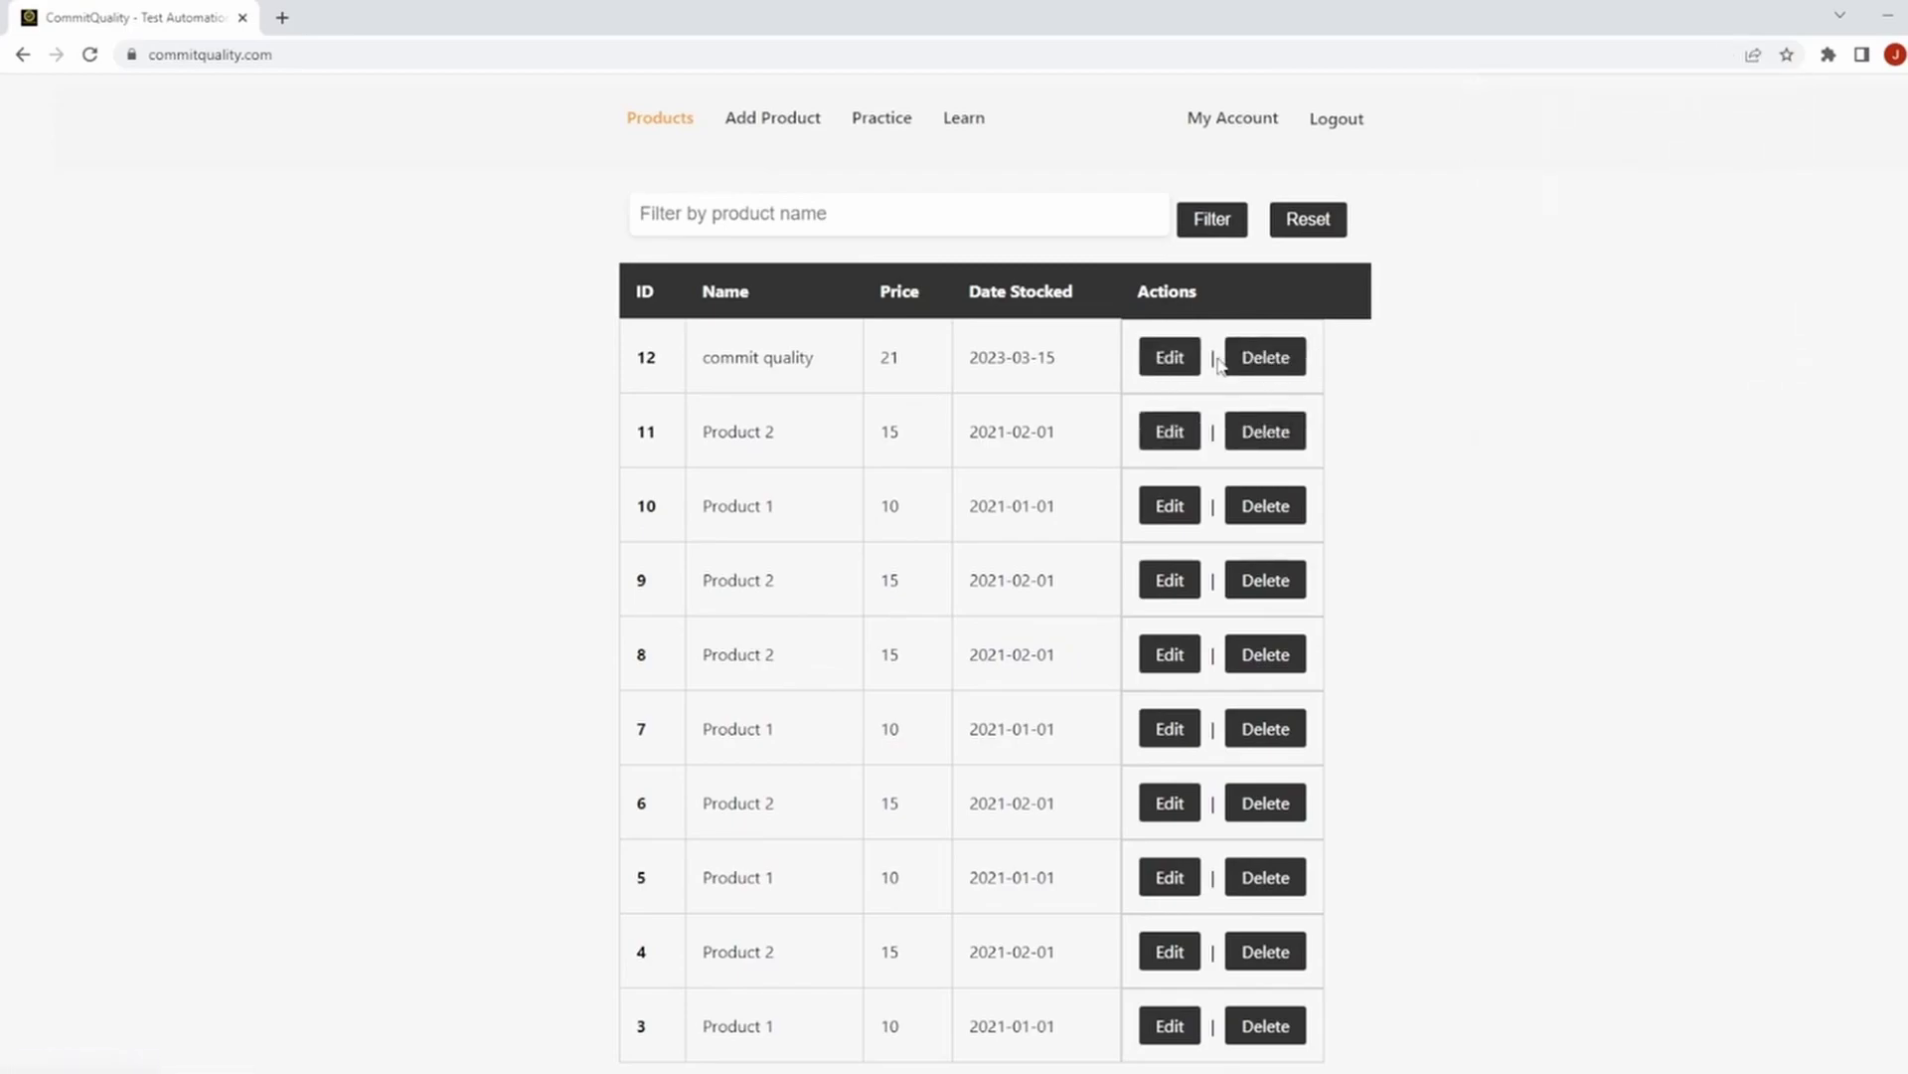
Rename product 12 to 'commit qualityasdadasd' and save the update.
click(1173, 360)
click(851, 332)
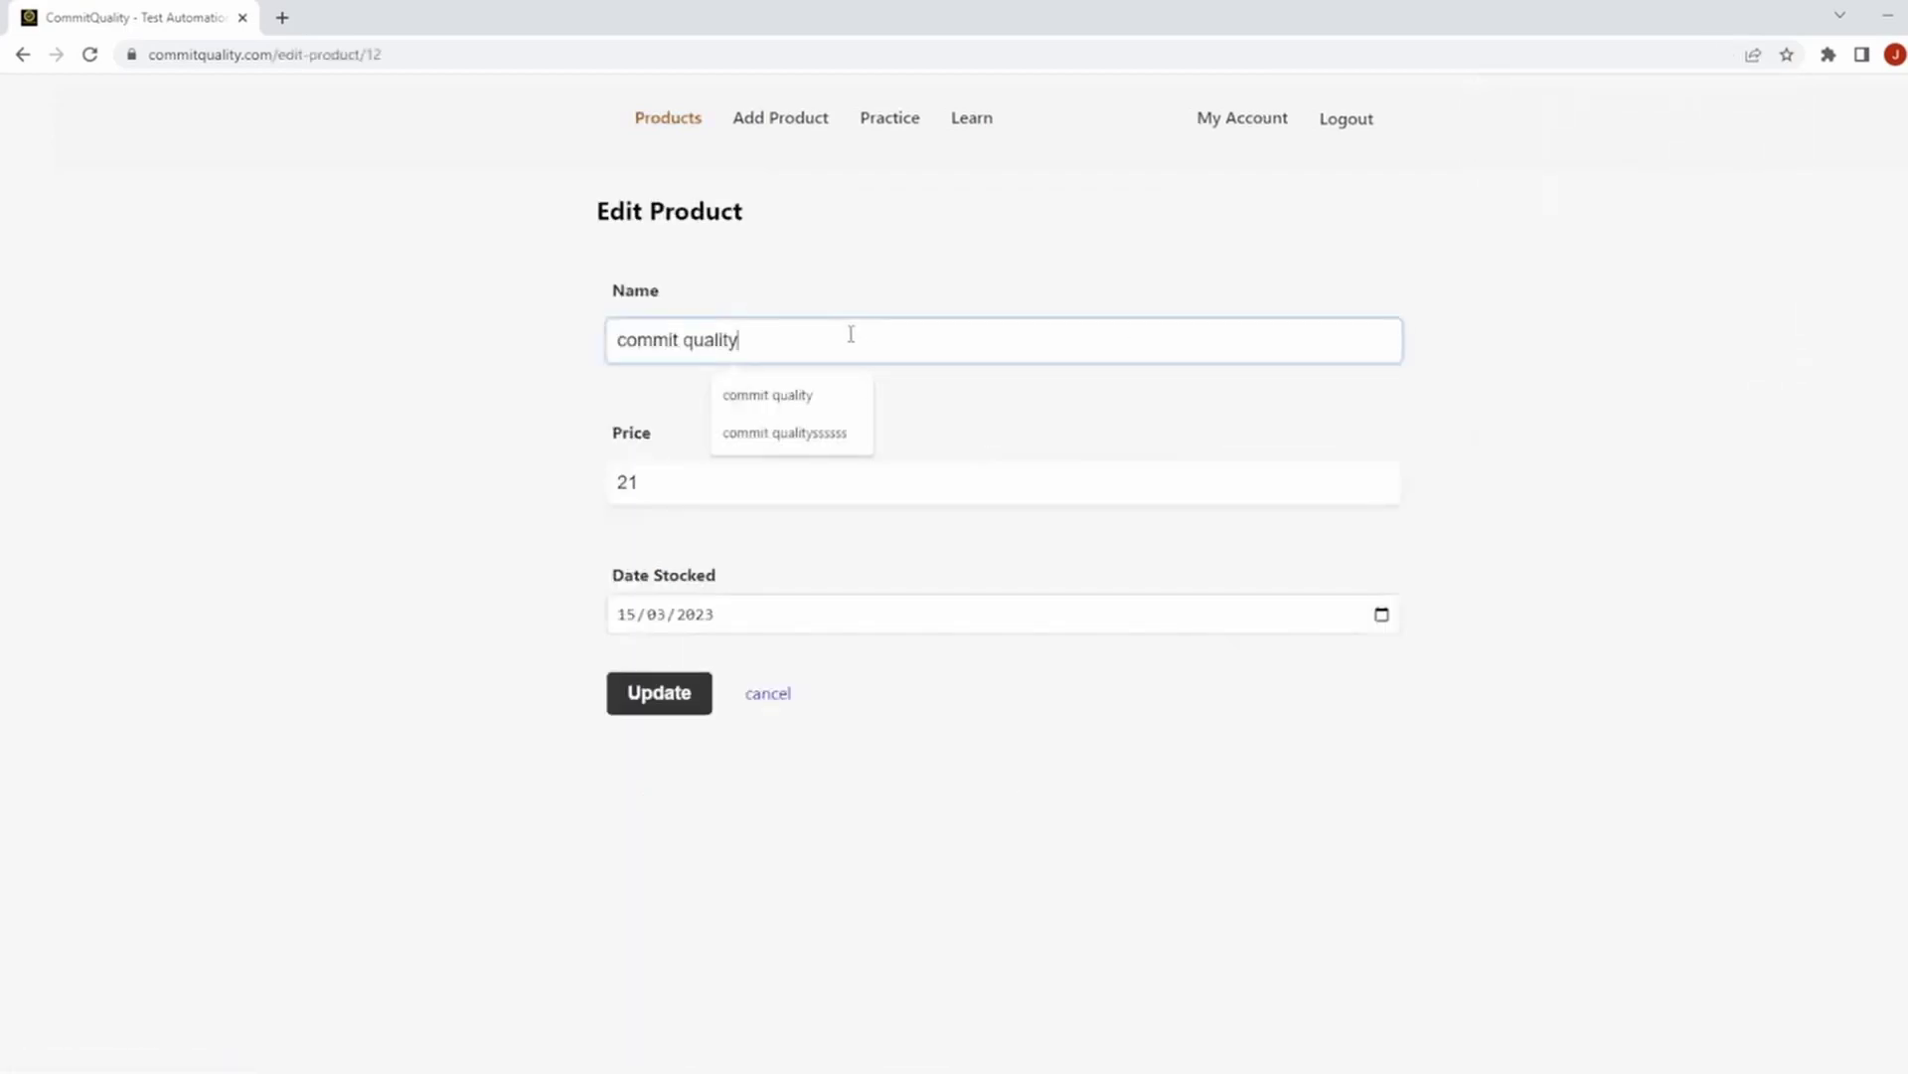
text(asdadasd)
click(637, 708)
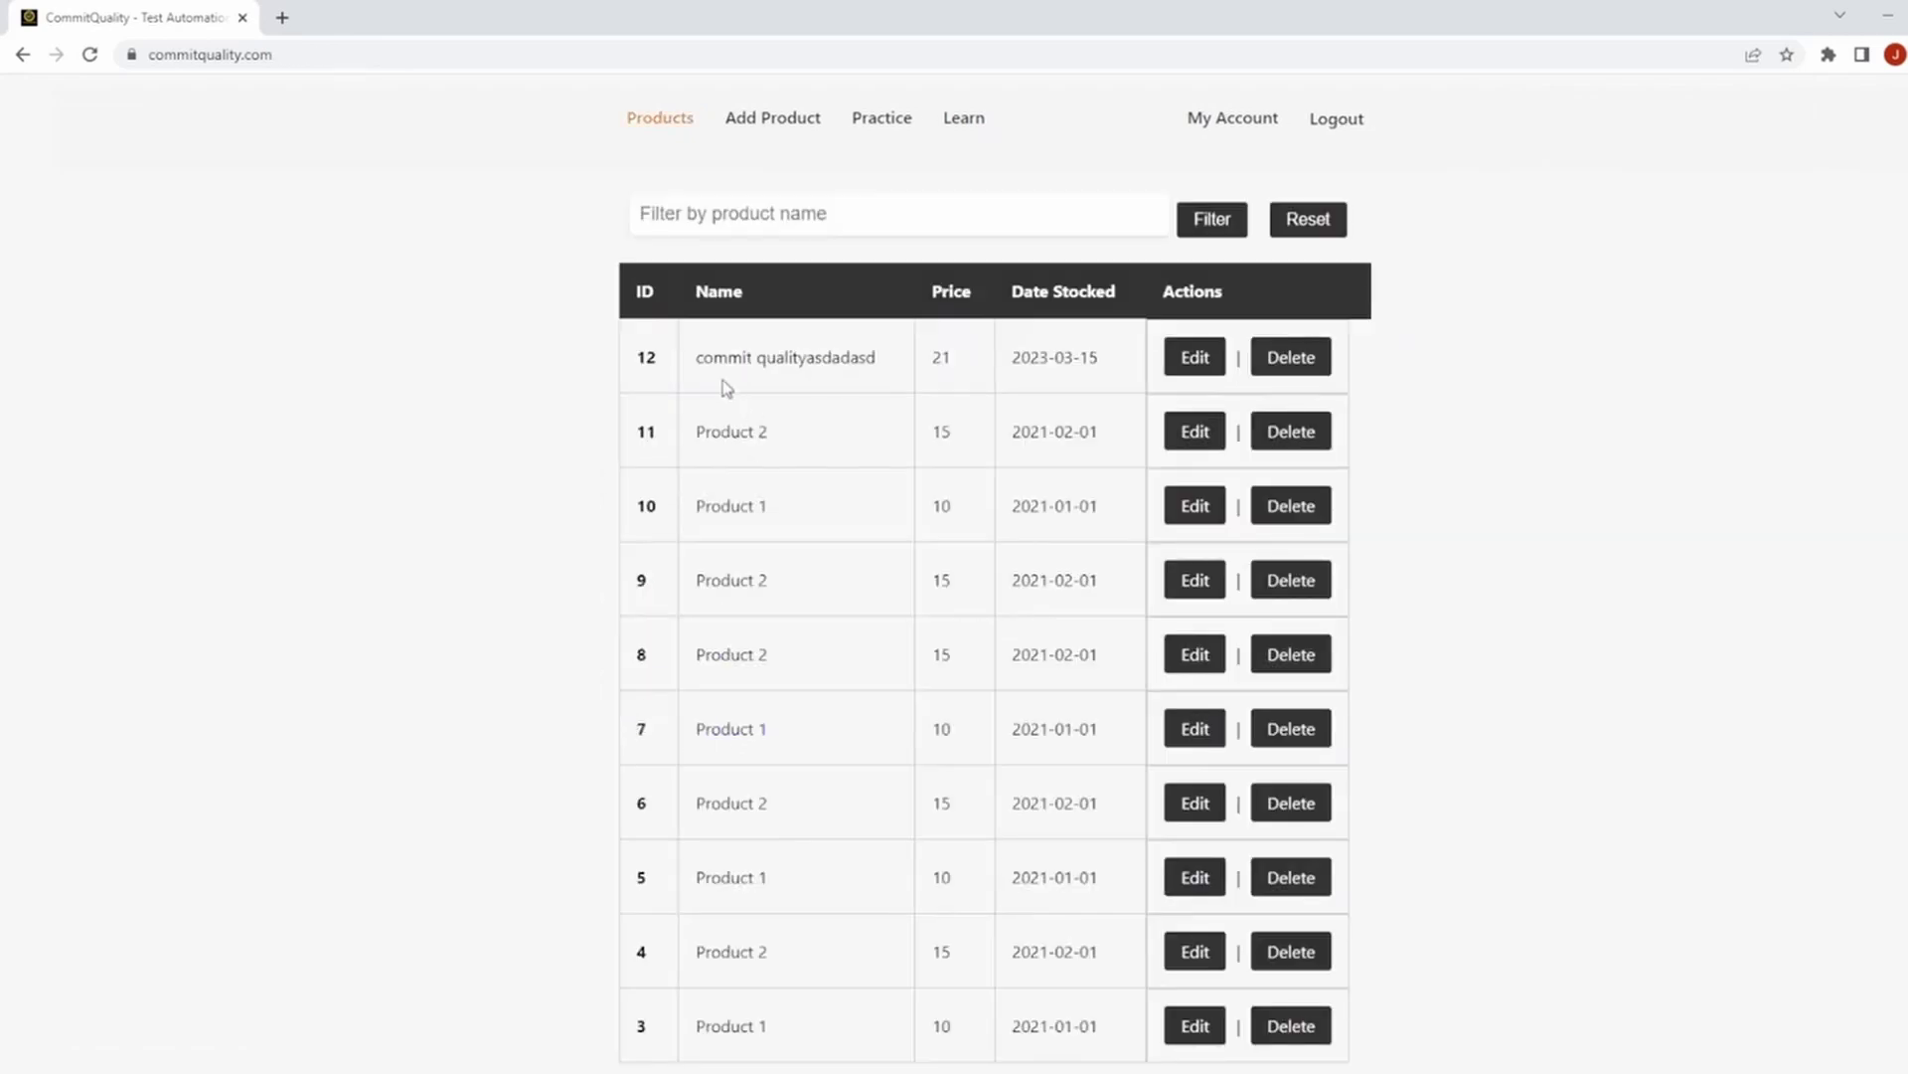
drag(698, 360, 886, 360)
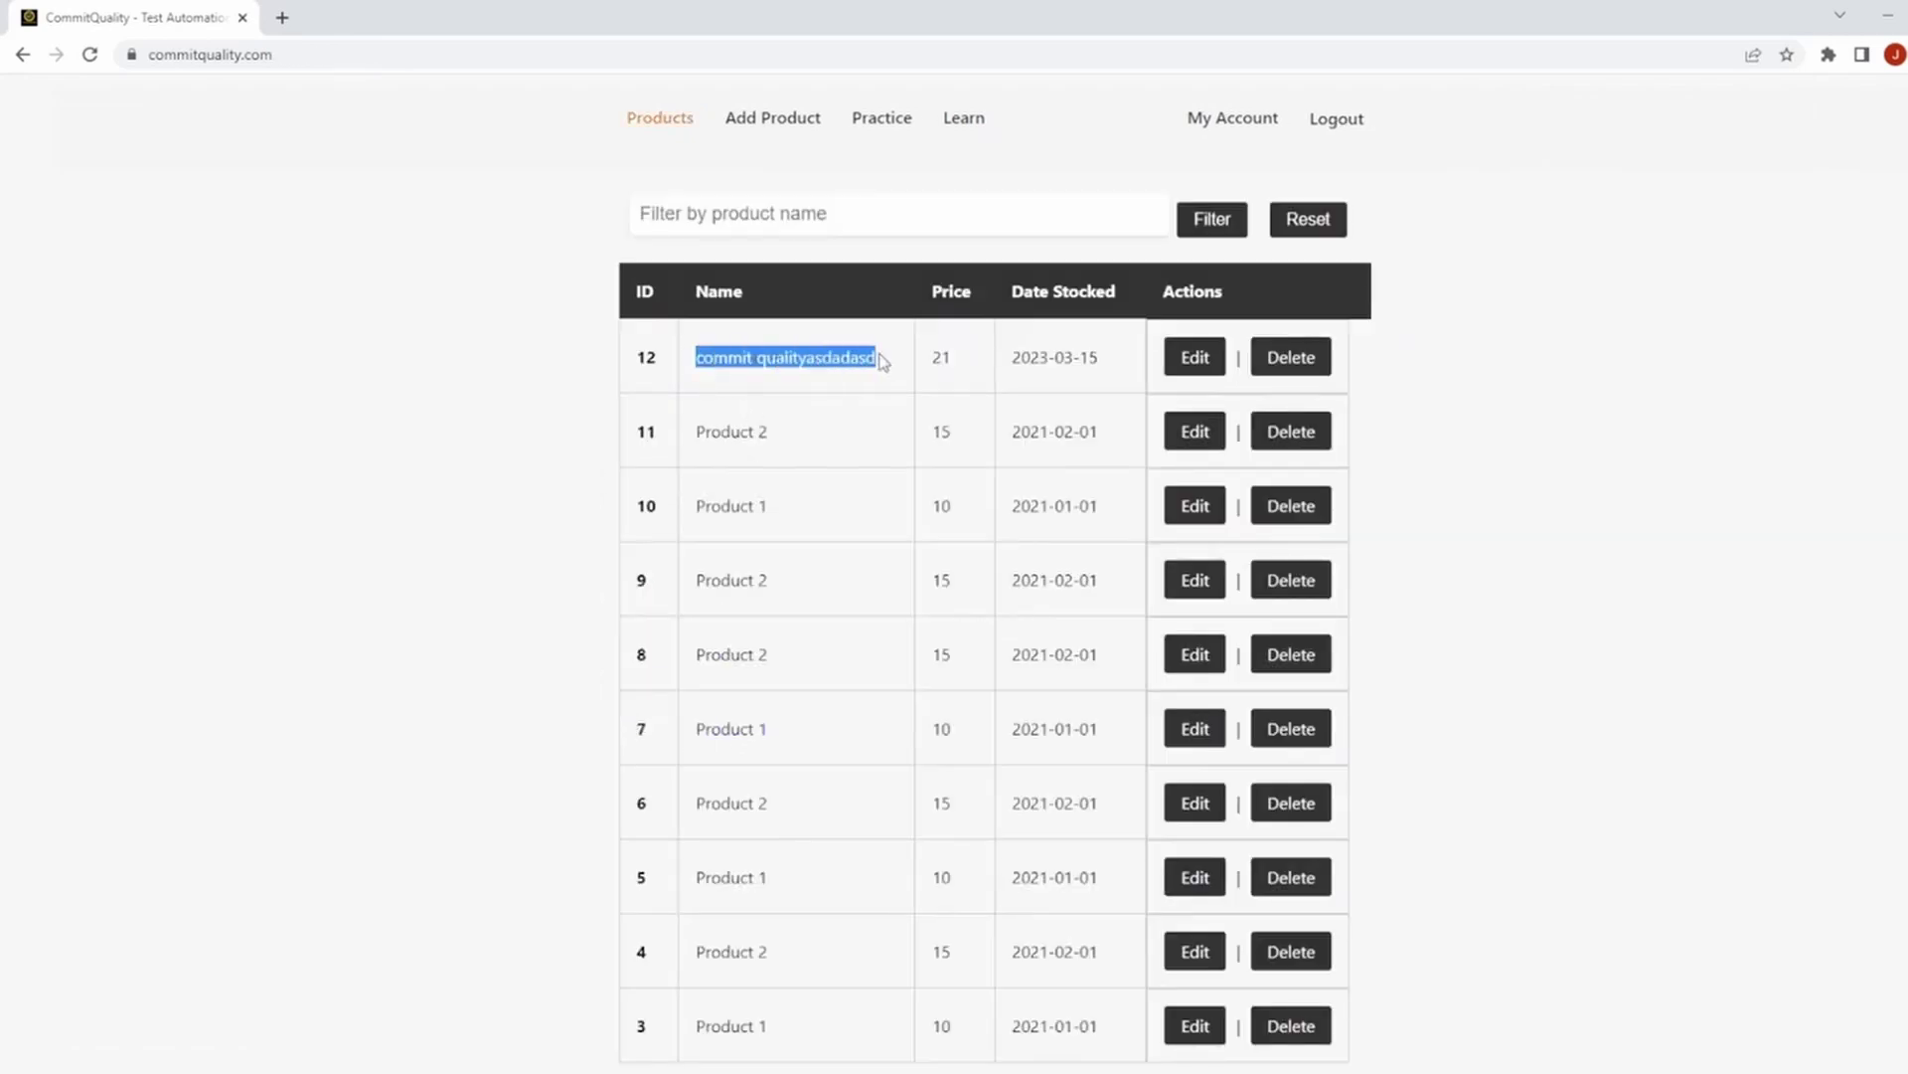
Delete every remaining product until the table shows 'No products found'.
double_click(1283, 442)
double_click(1284, 442)
double_click(1283, 443)
double_click(1283, 443)
double_click(1283, 443)
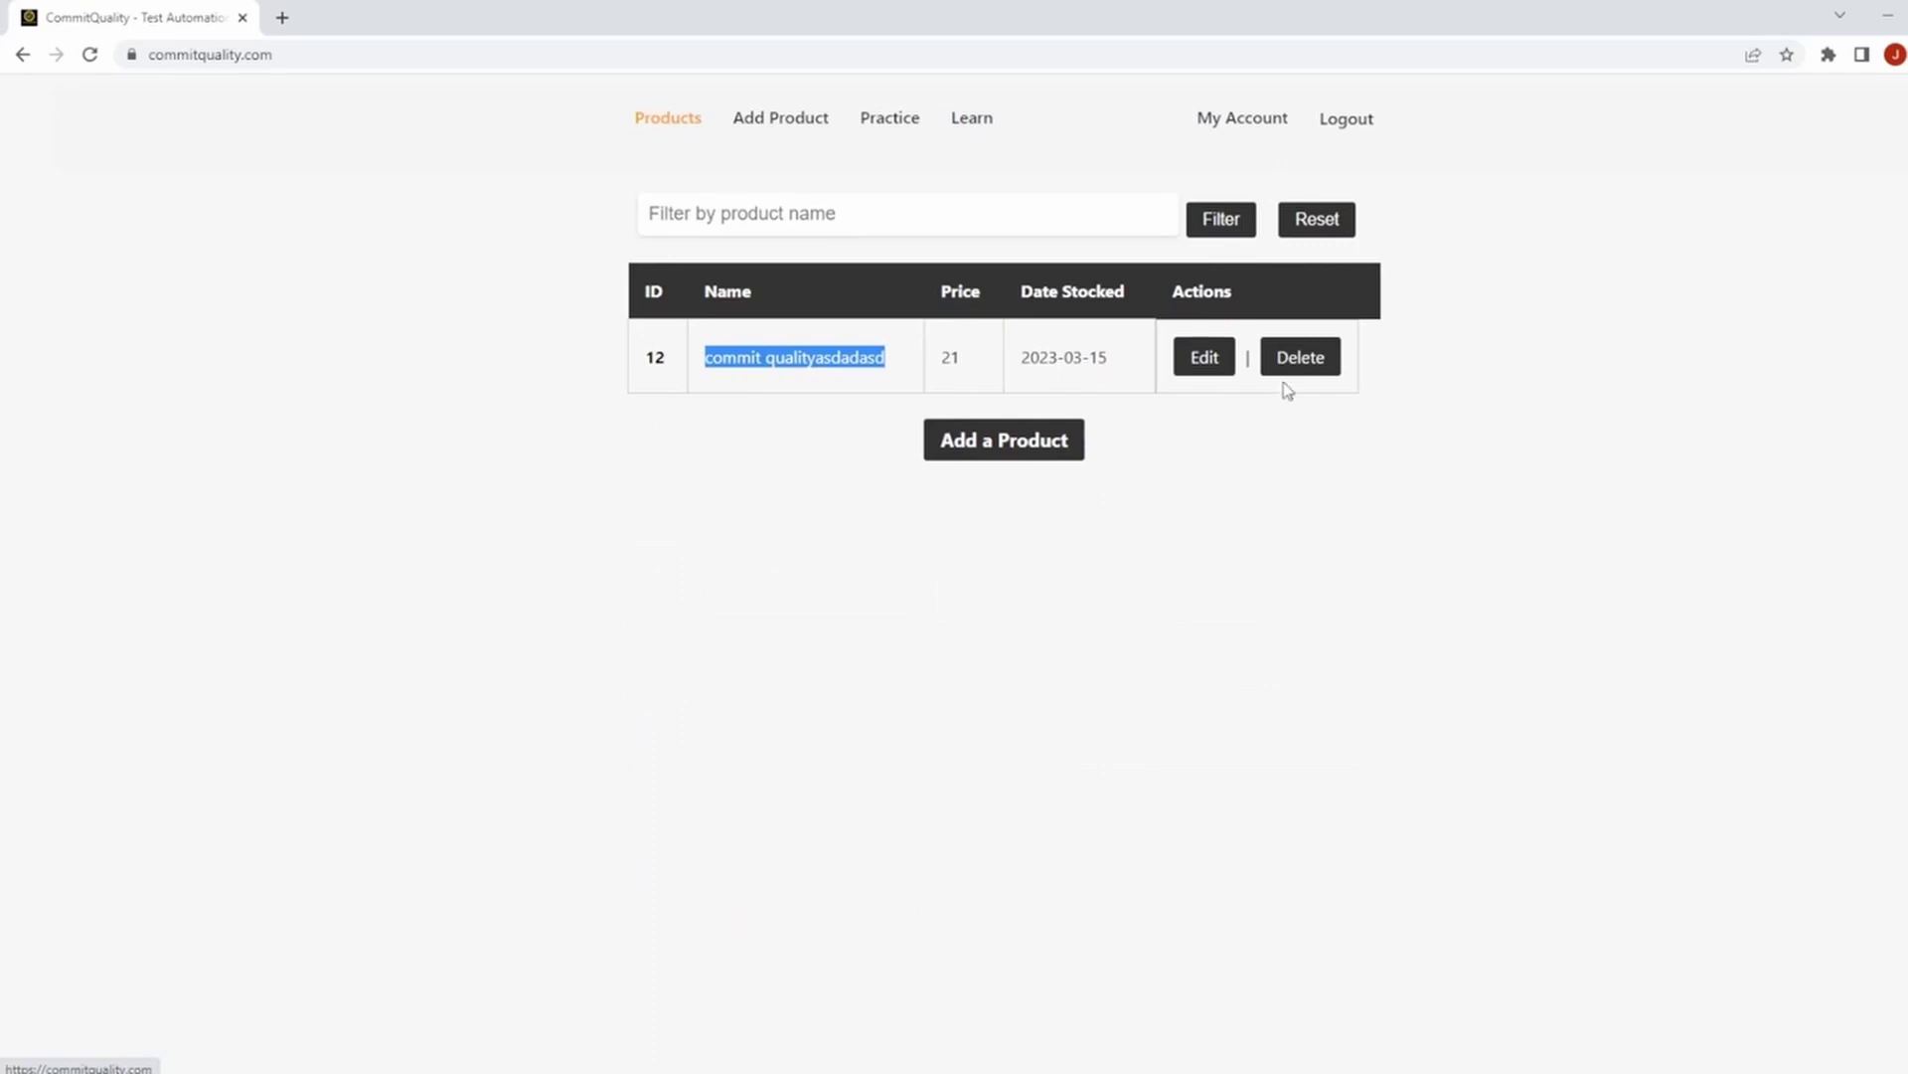
click(1286, 374)
drag(648, 279, 843, 256)
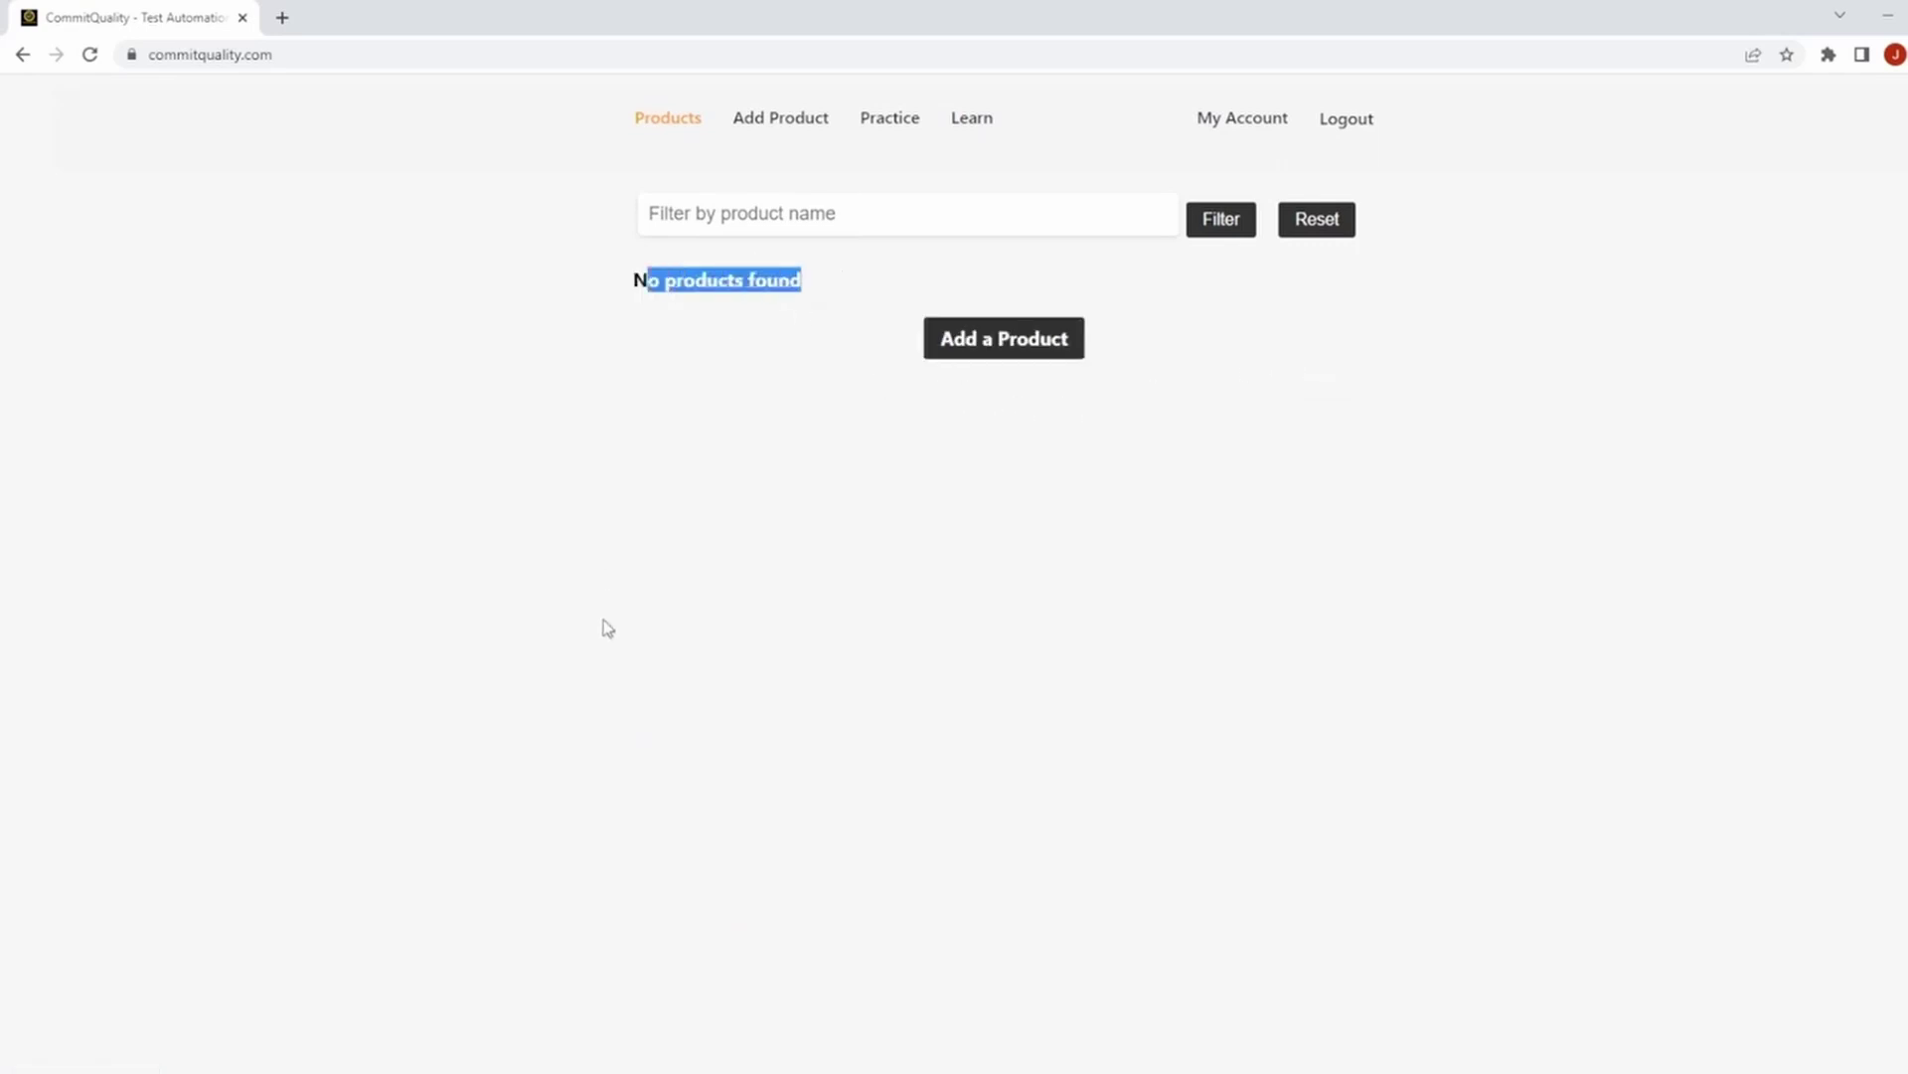
Add product 'commit quality' priced 22 with stock date 9 March 2023, listed as ID 1.
click(996, 350)
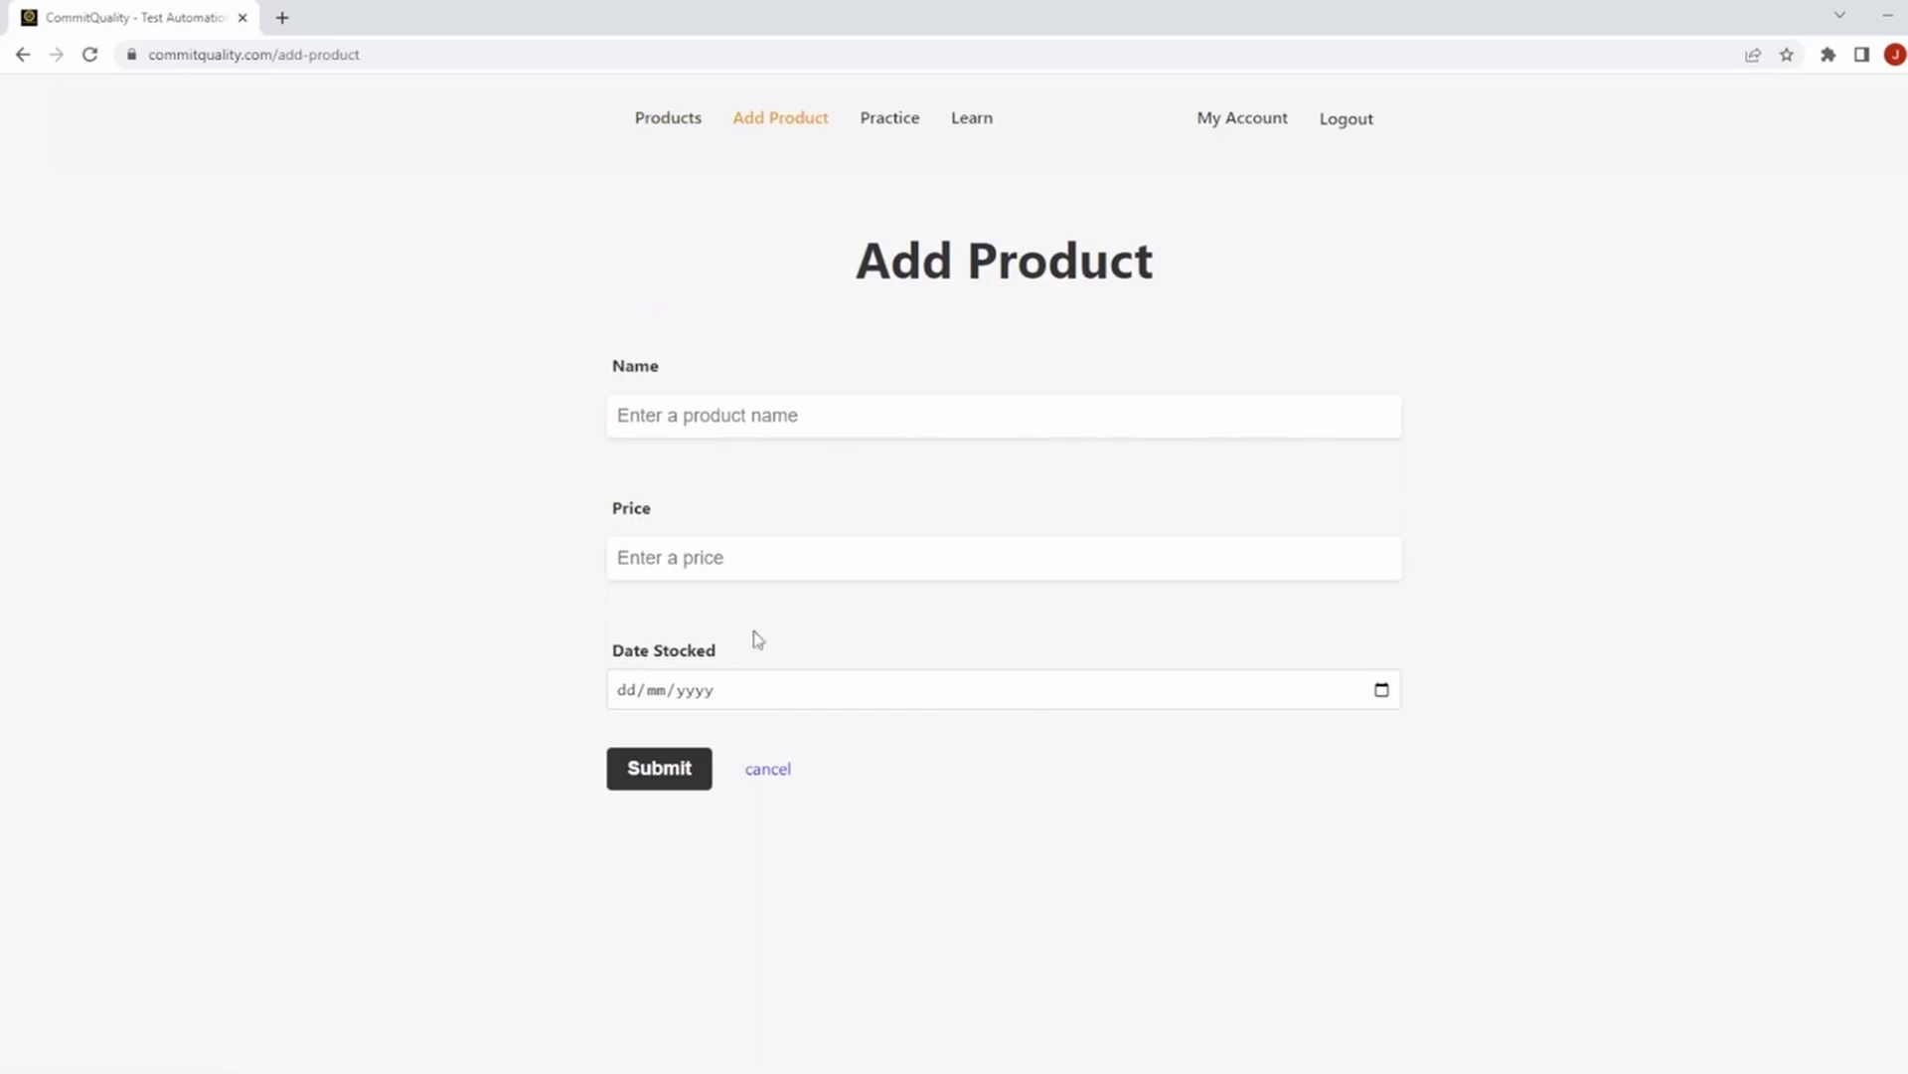
click(755, 427)
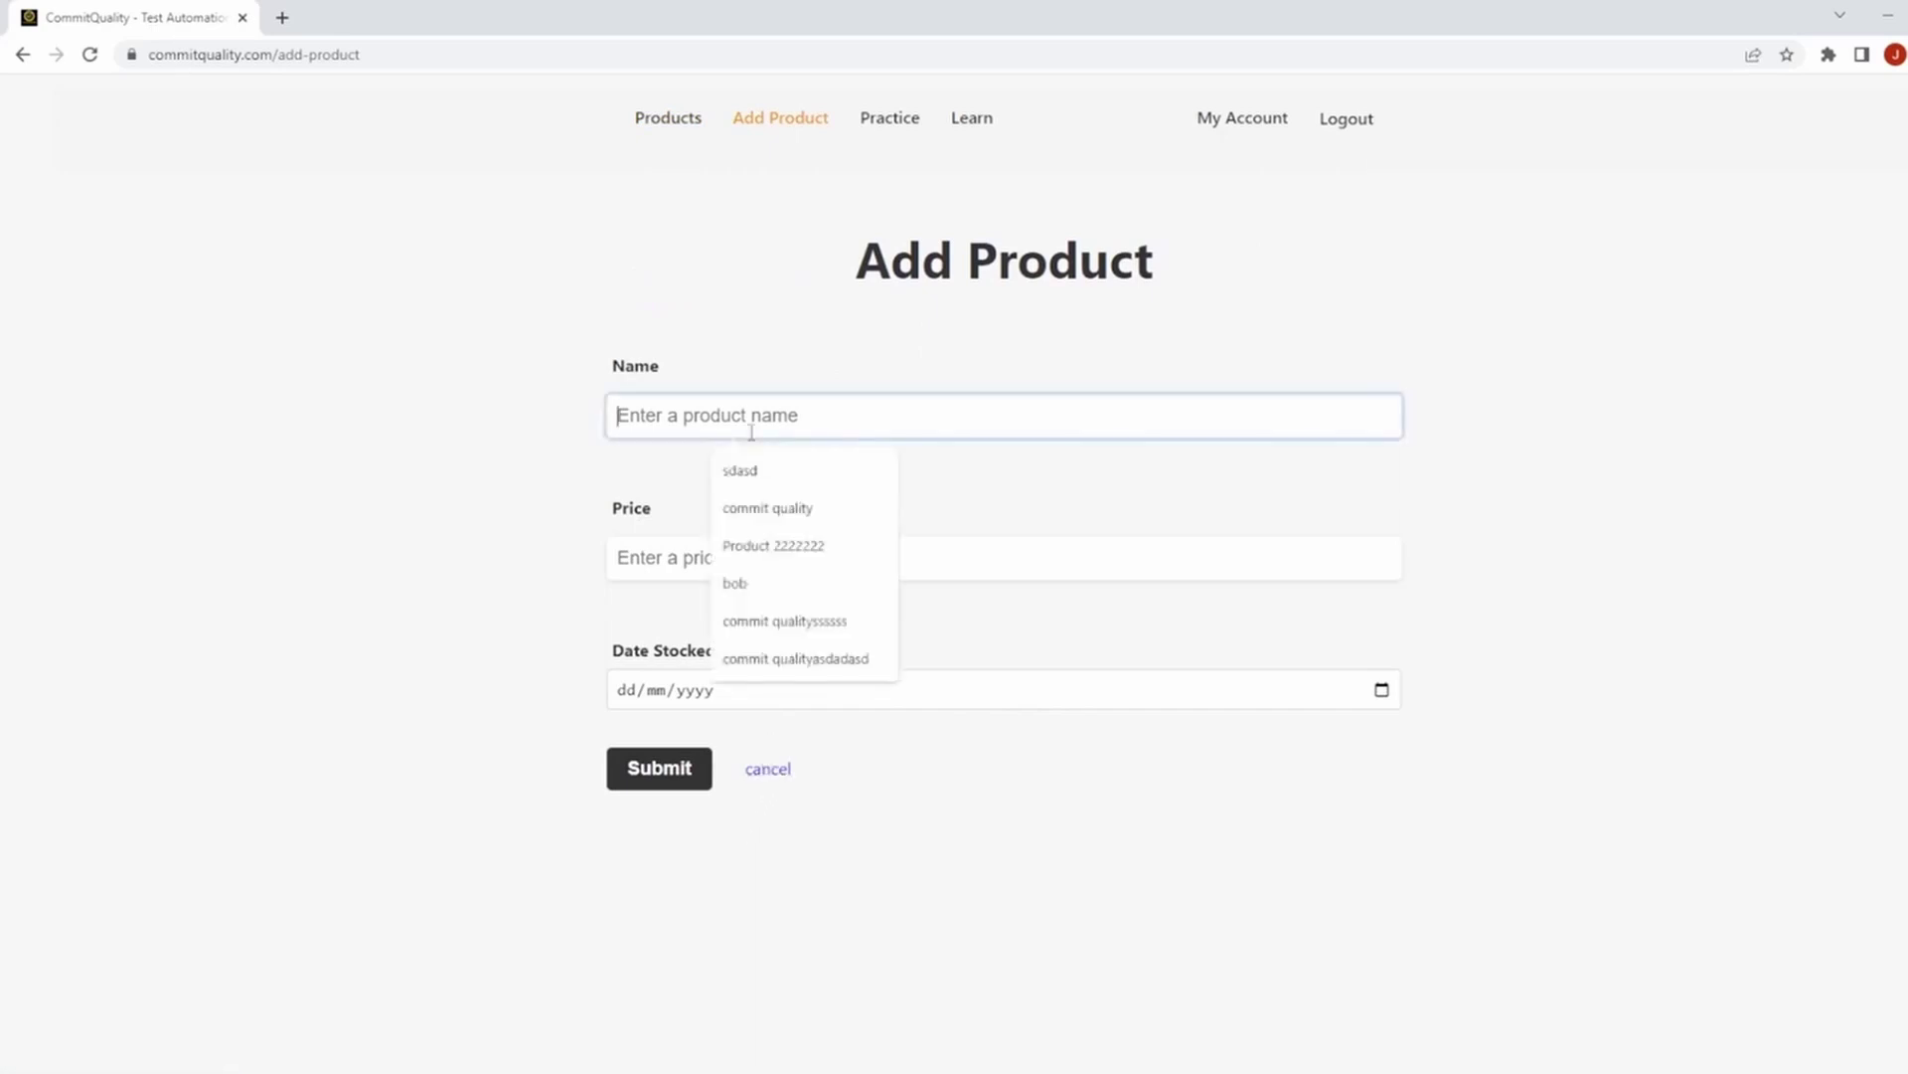
click(759, 512)
click(730, 557)
text(22)
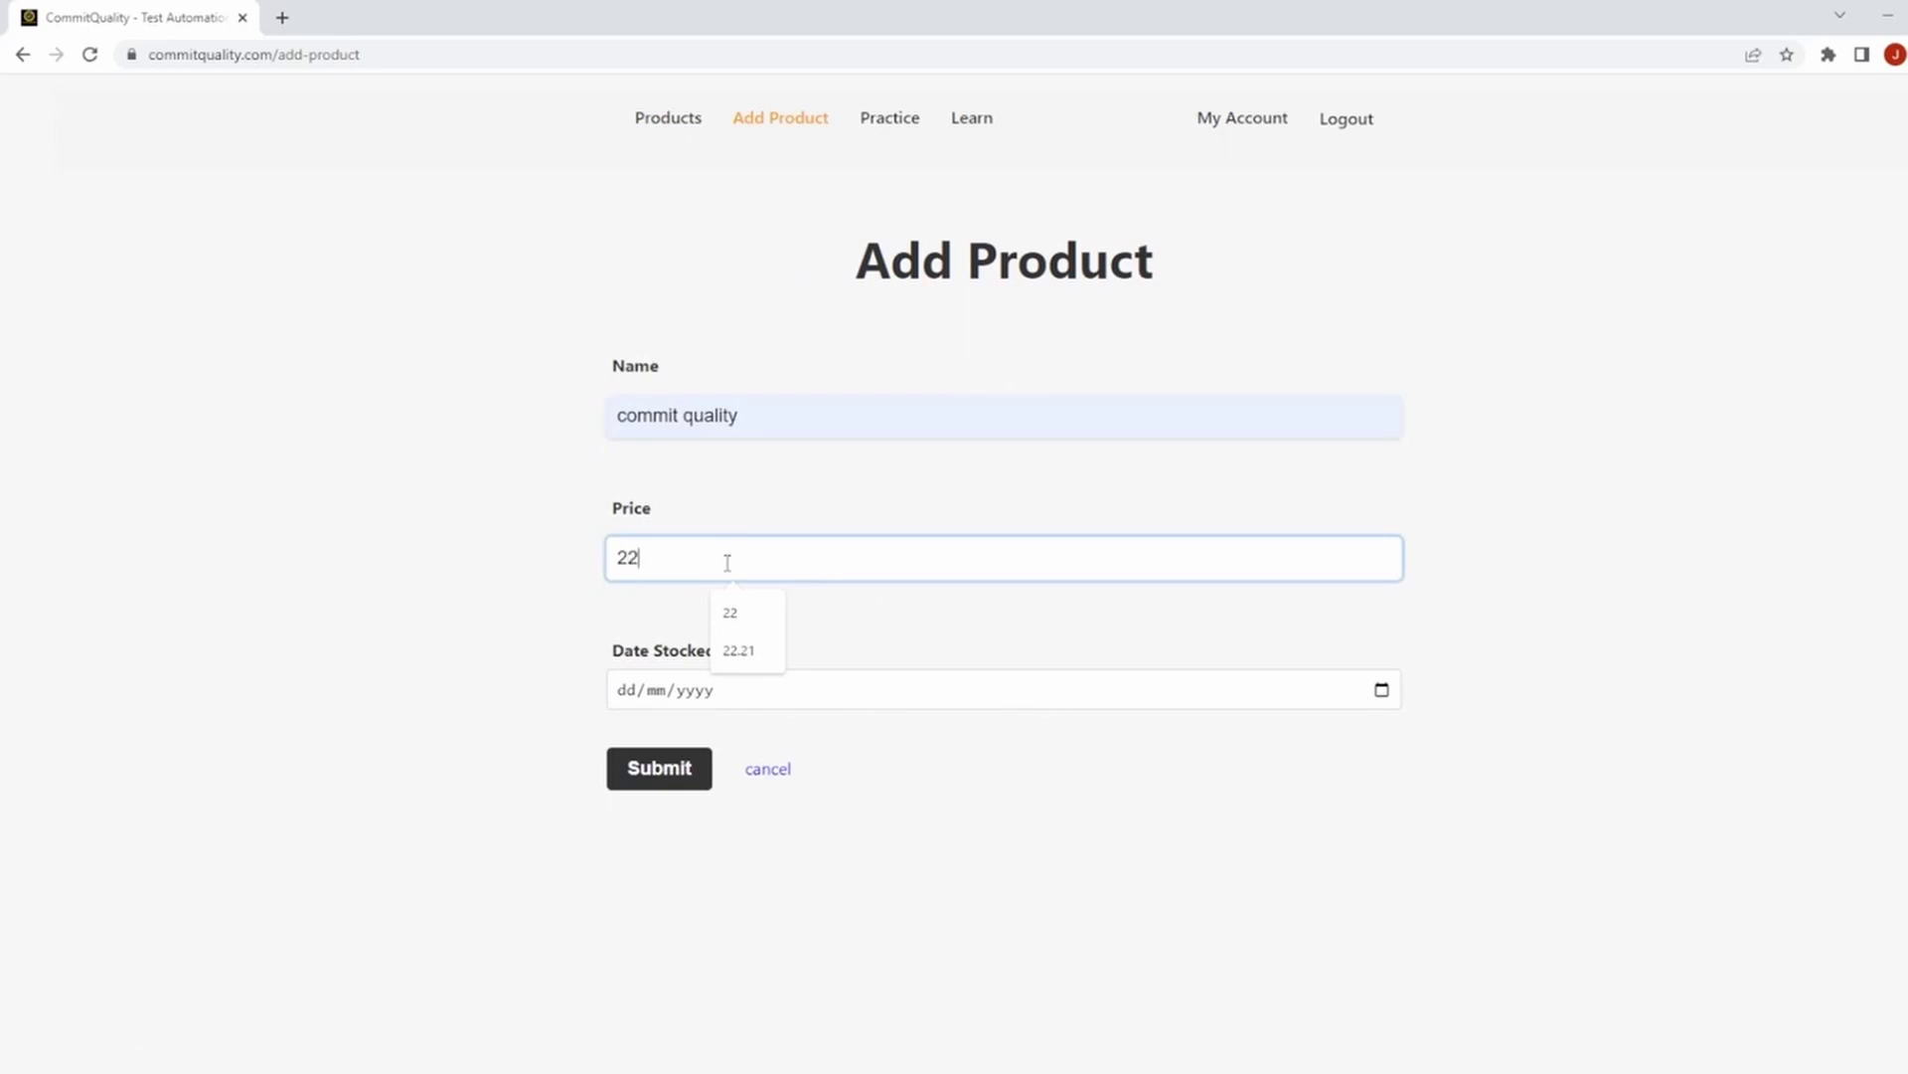
click(1384, 692)
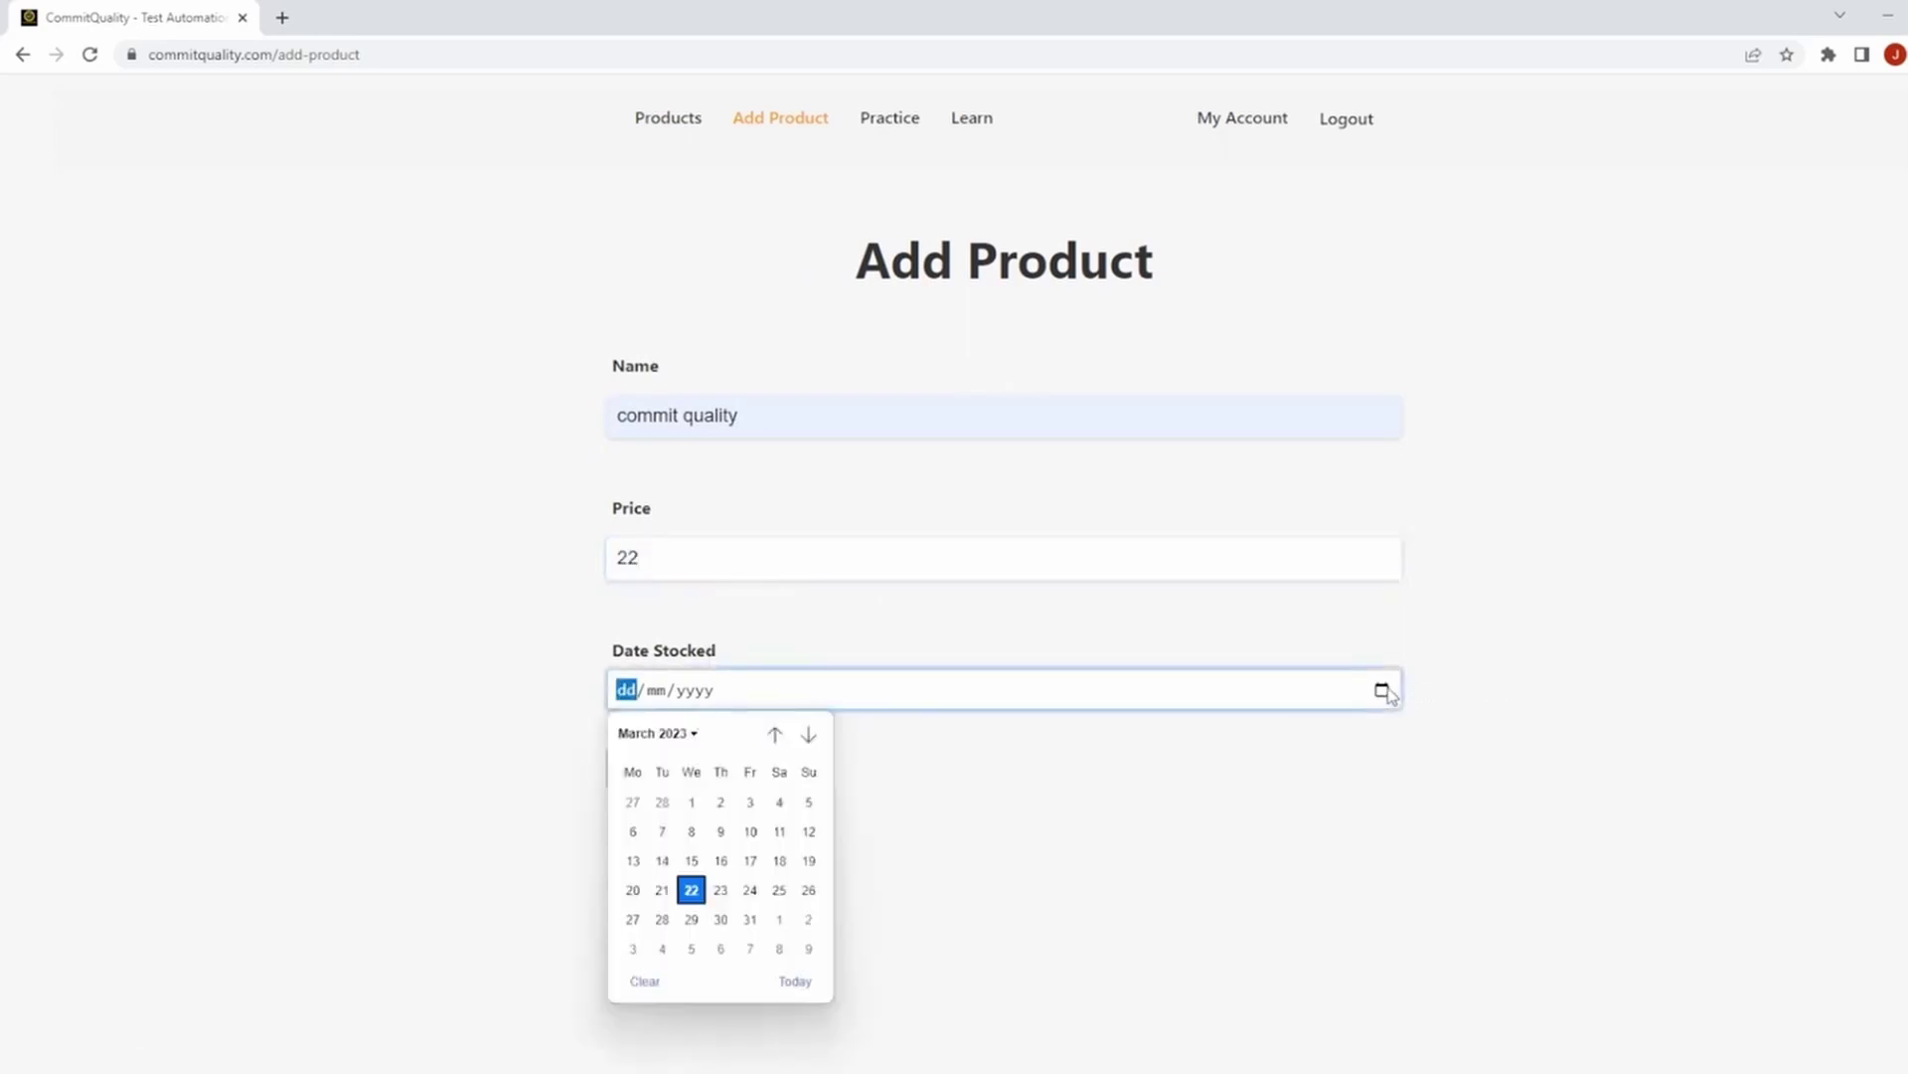
click(722, 829)
click(684, 773)
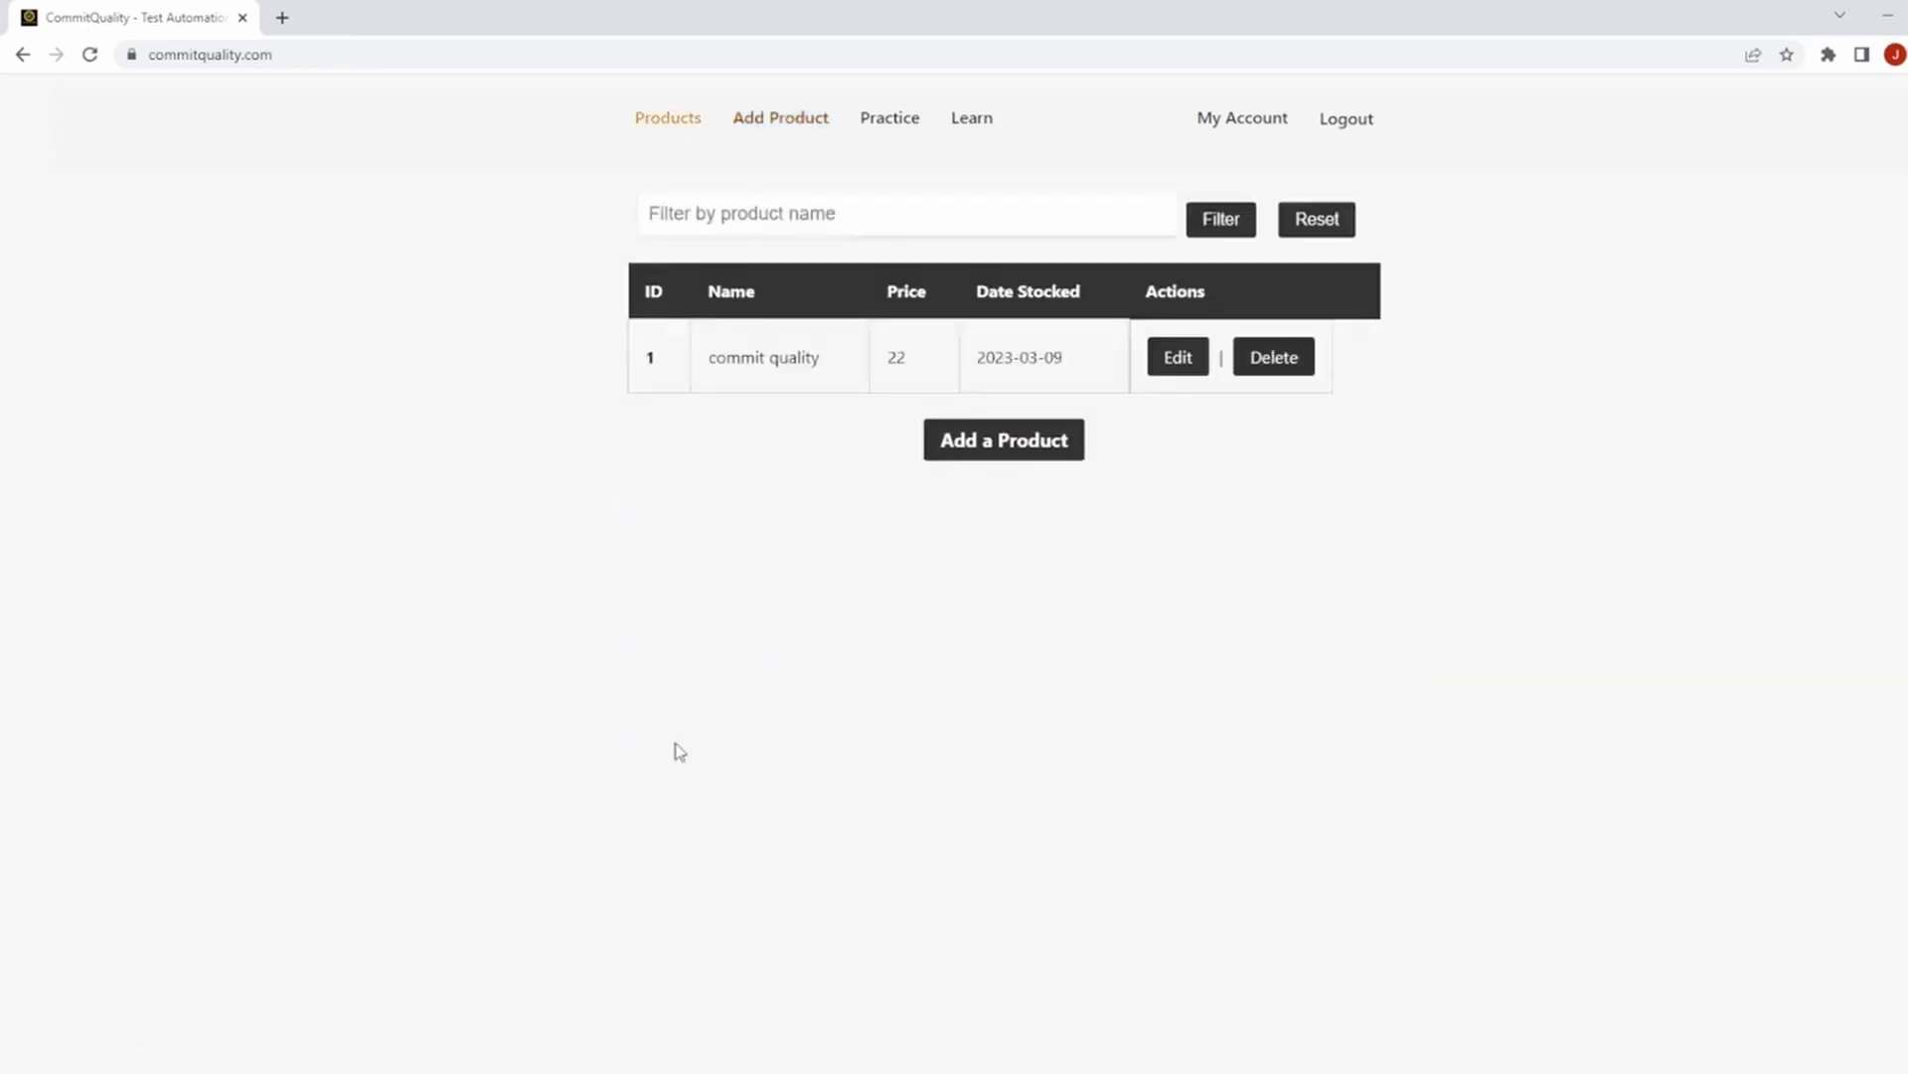
drag(658, 331, 988, 358)
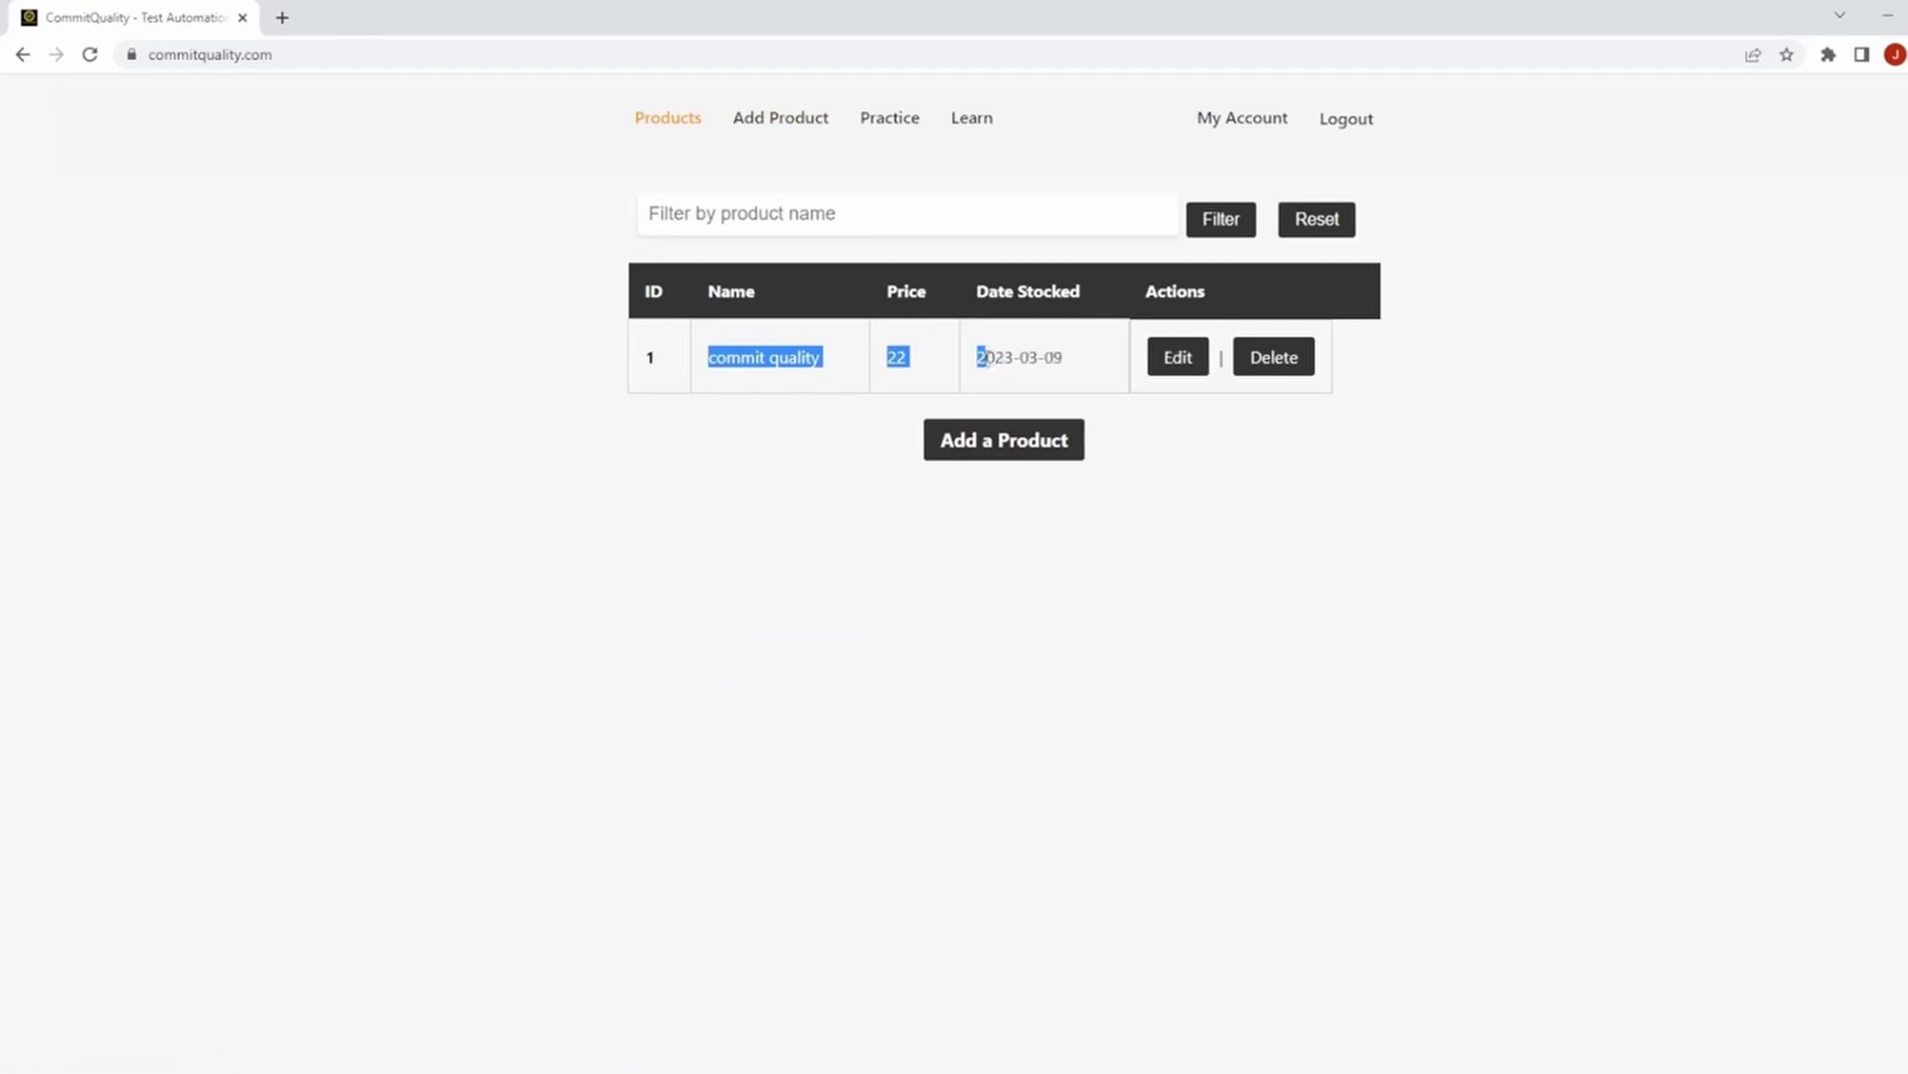
click(1228, 547)
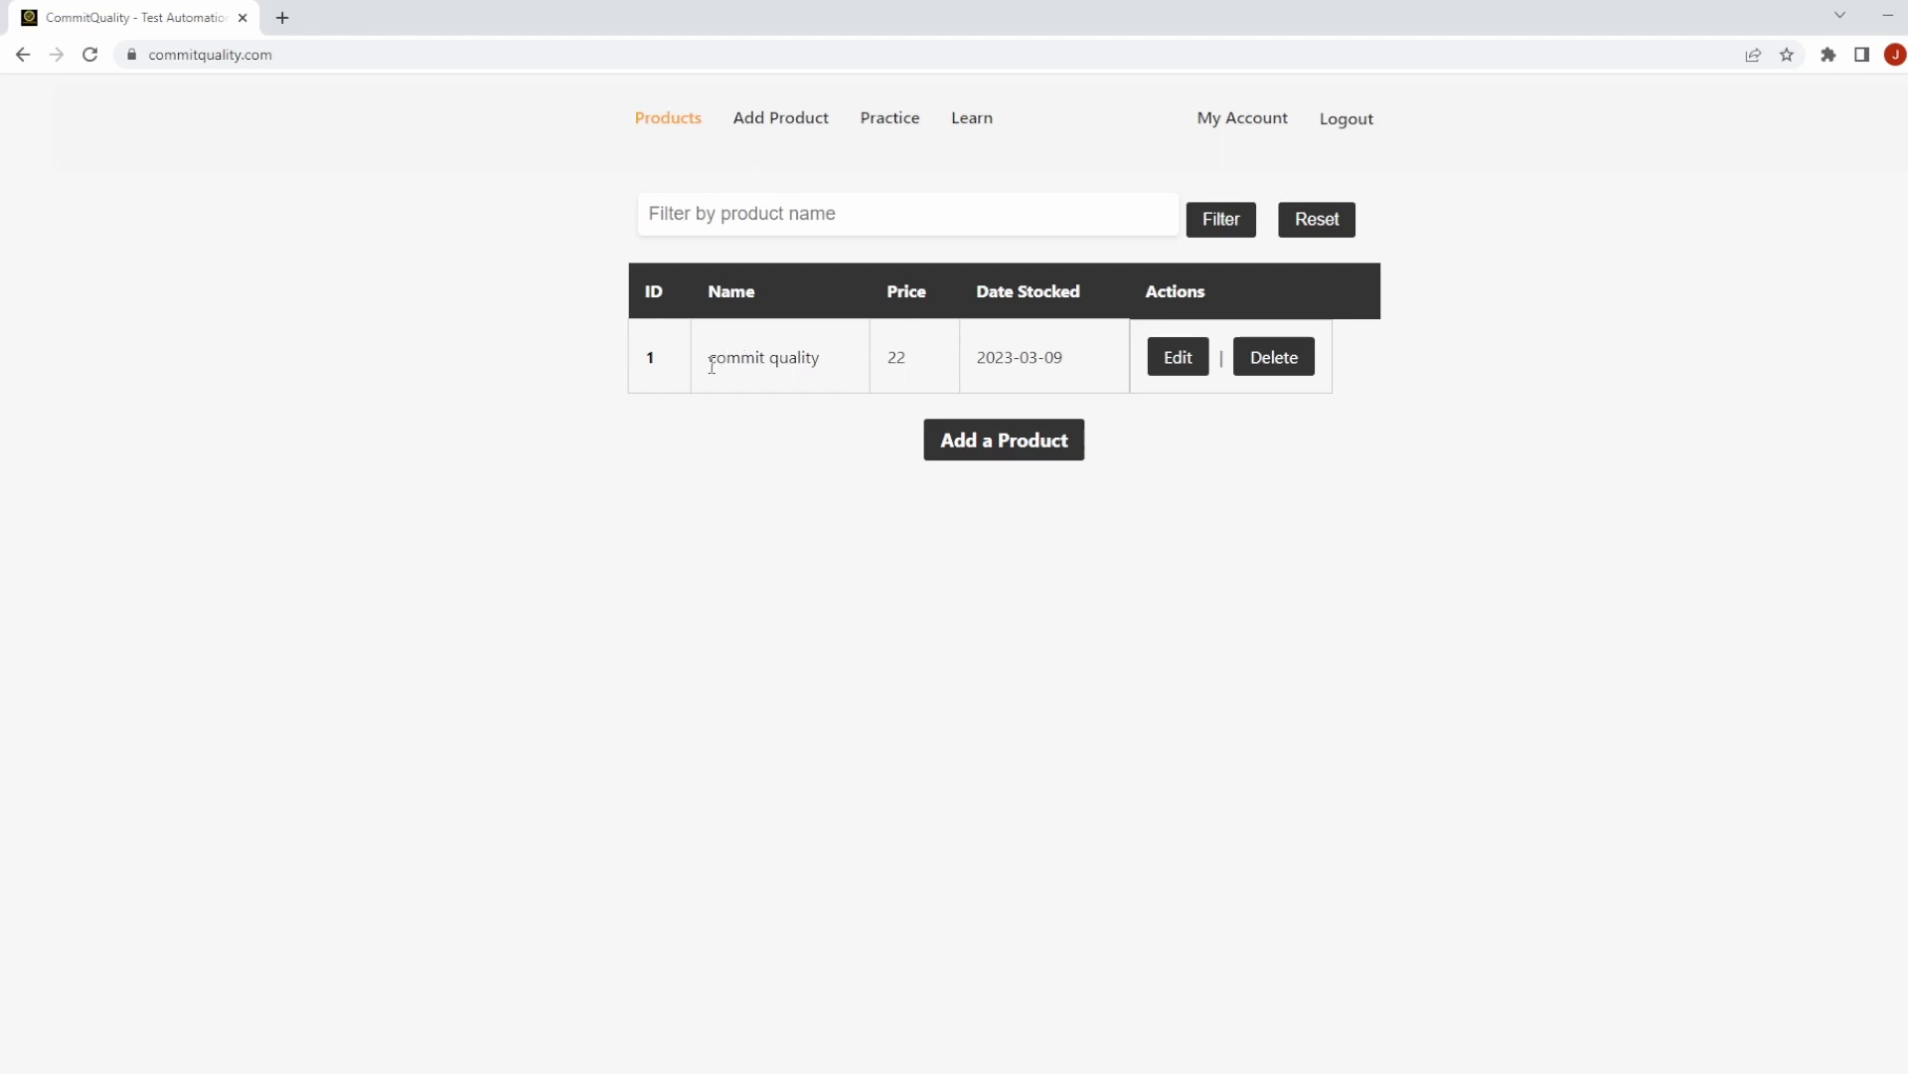
Go back to the Products list and reload it to restore the original Product 1 and Product 2 rows.
click(763, 121)
click(878, 122)
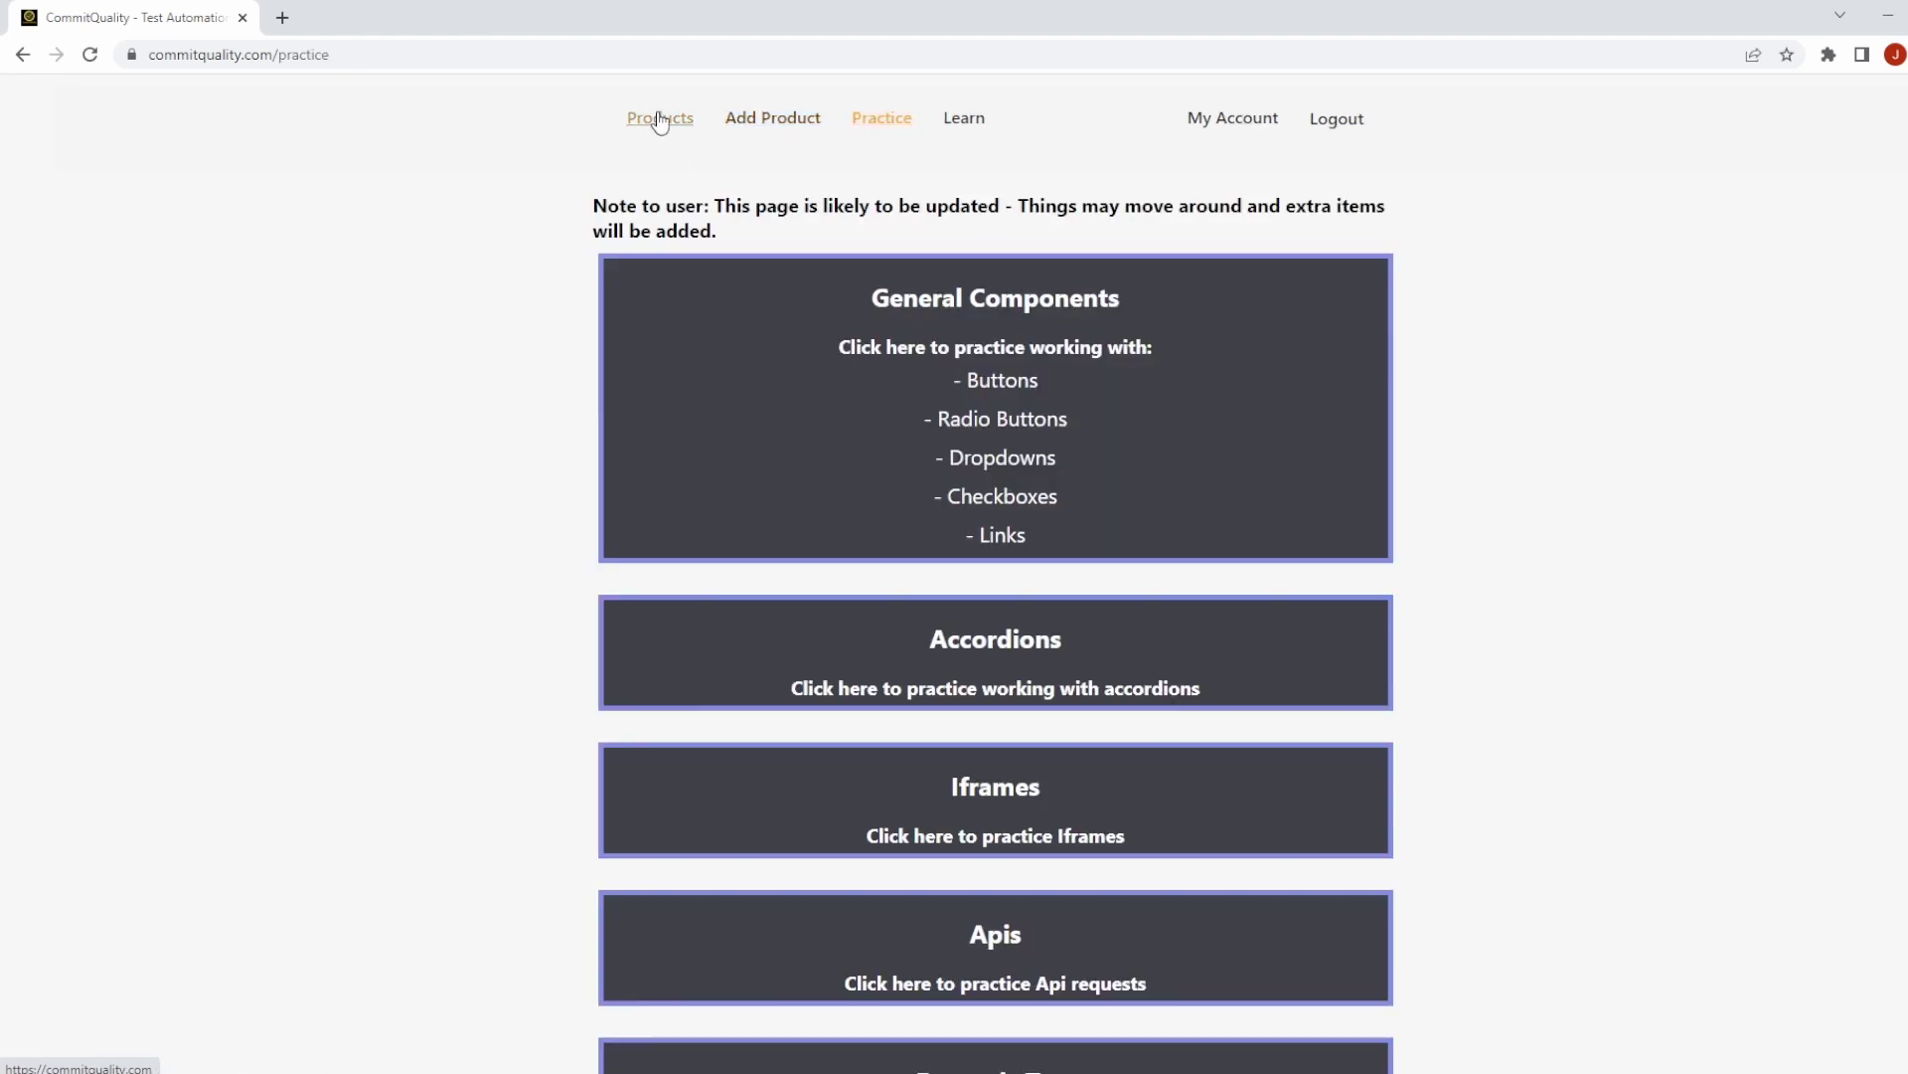
click(660, 119)
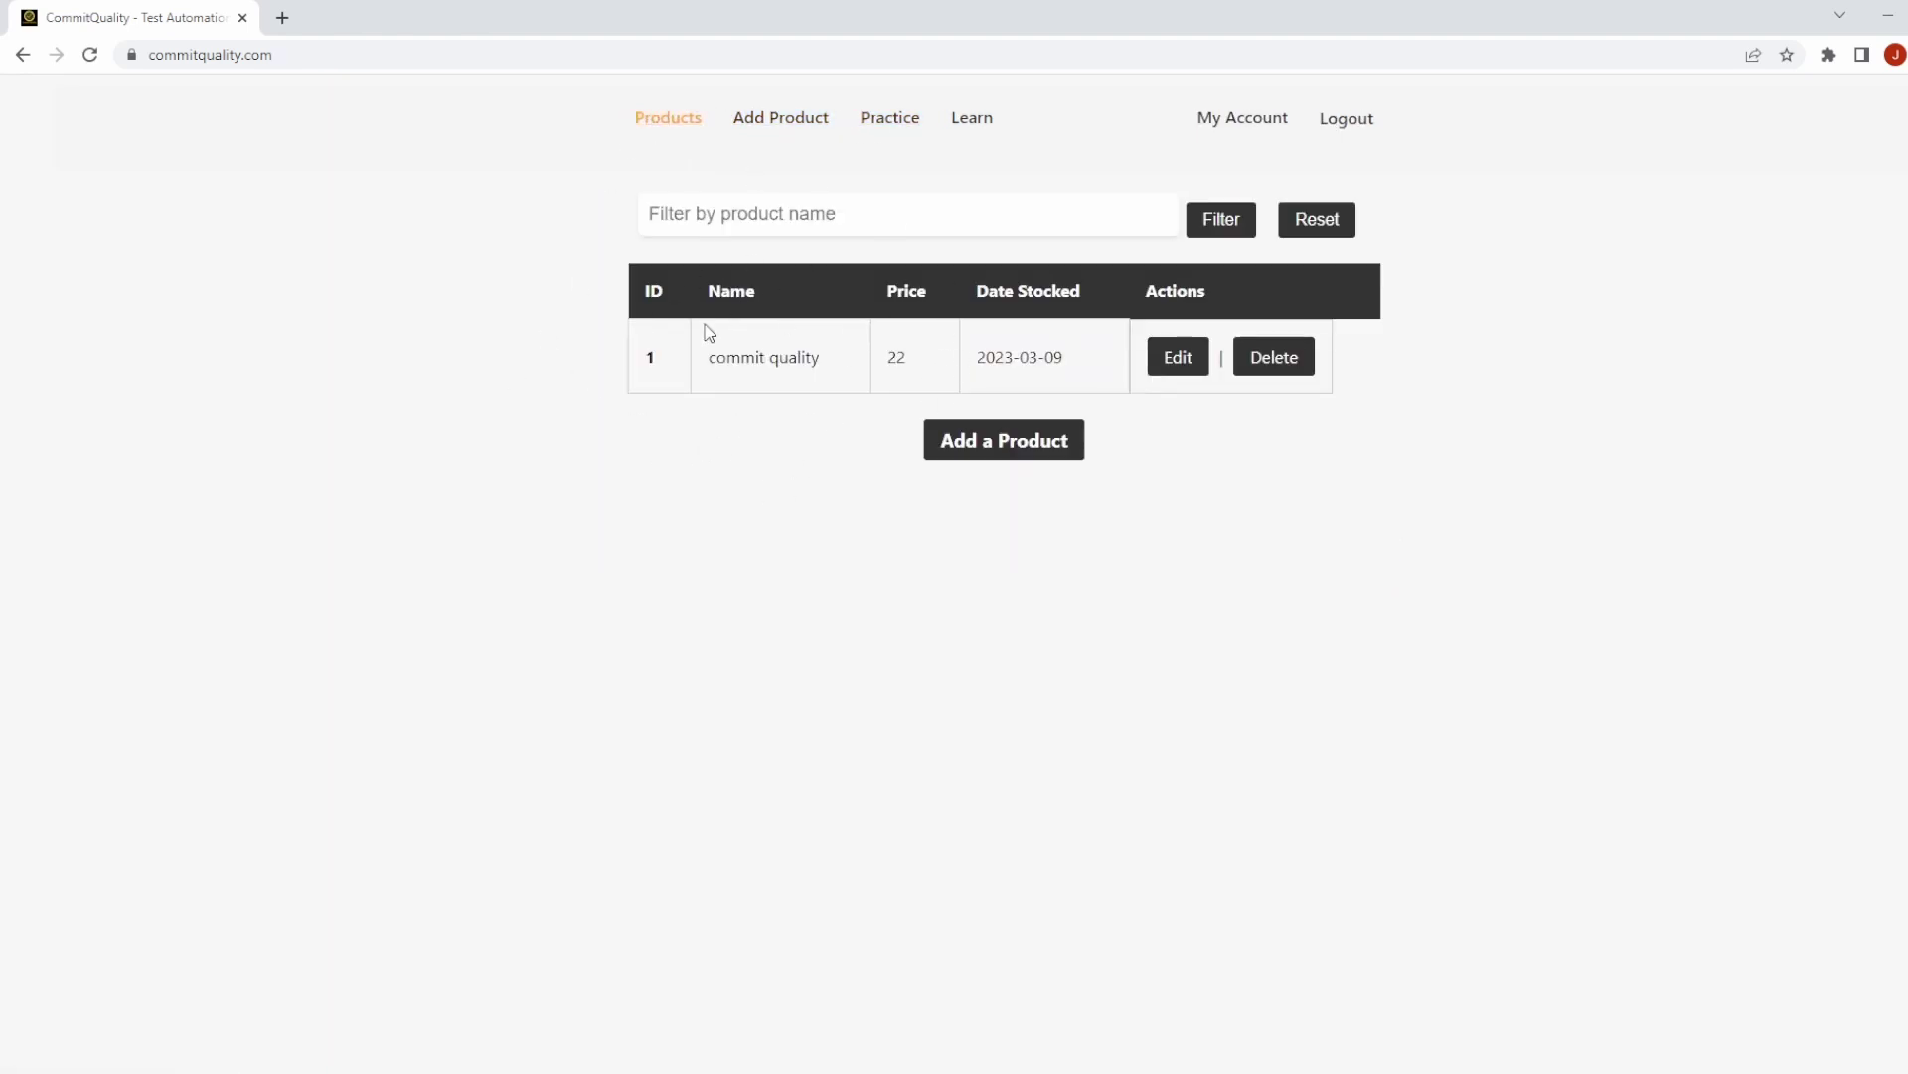
click(95, 56)
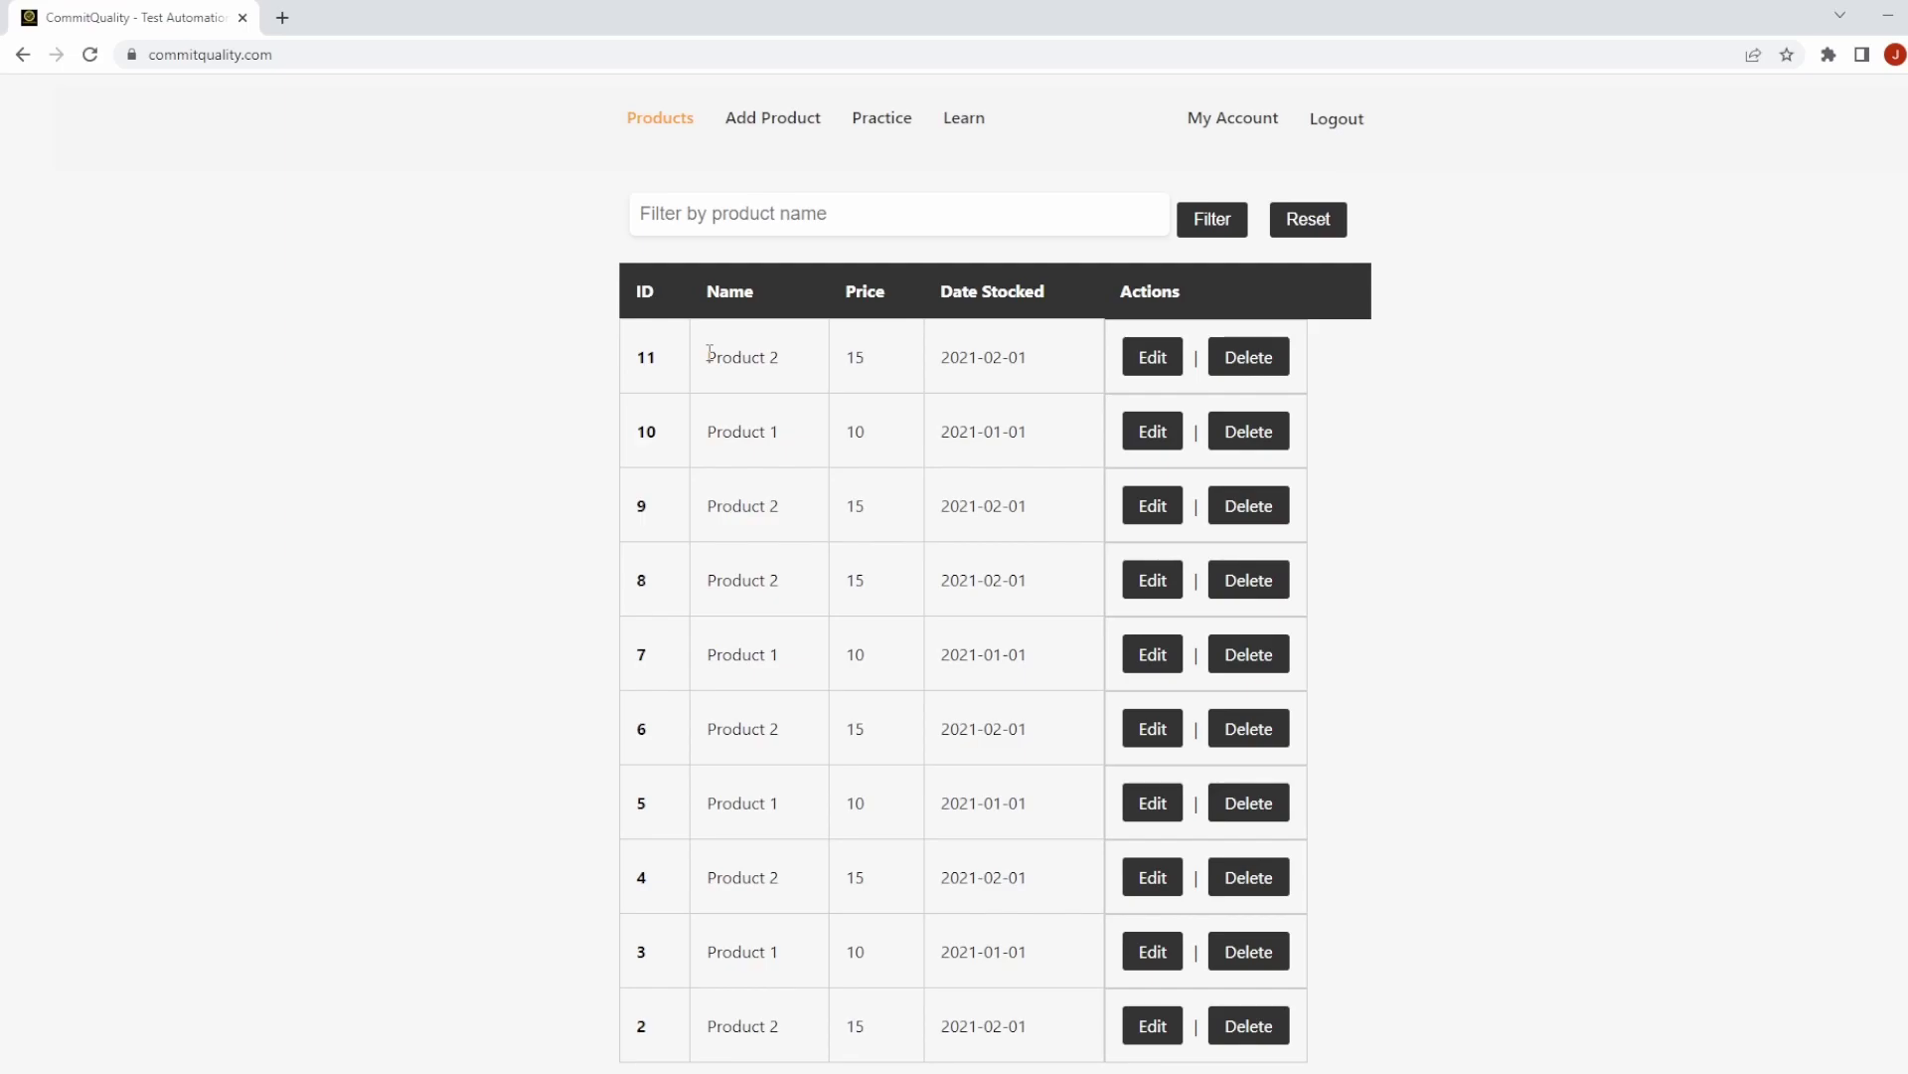
On My Account, replace the Name in Update Details with a new name, save, and confirm the alert.
click(1241, 124)
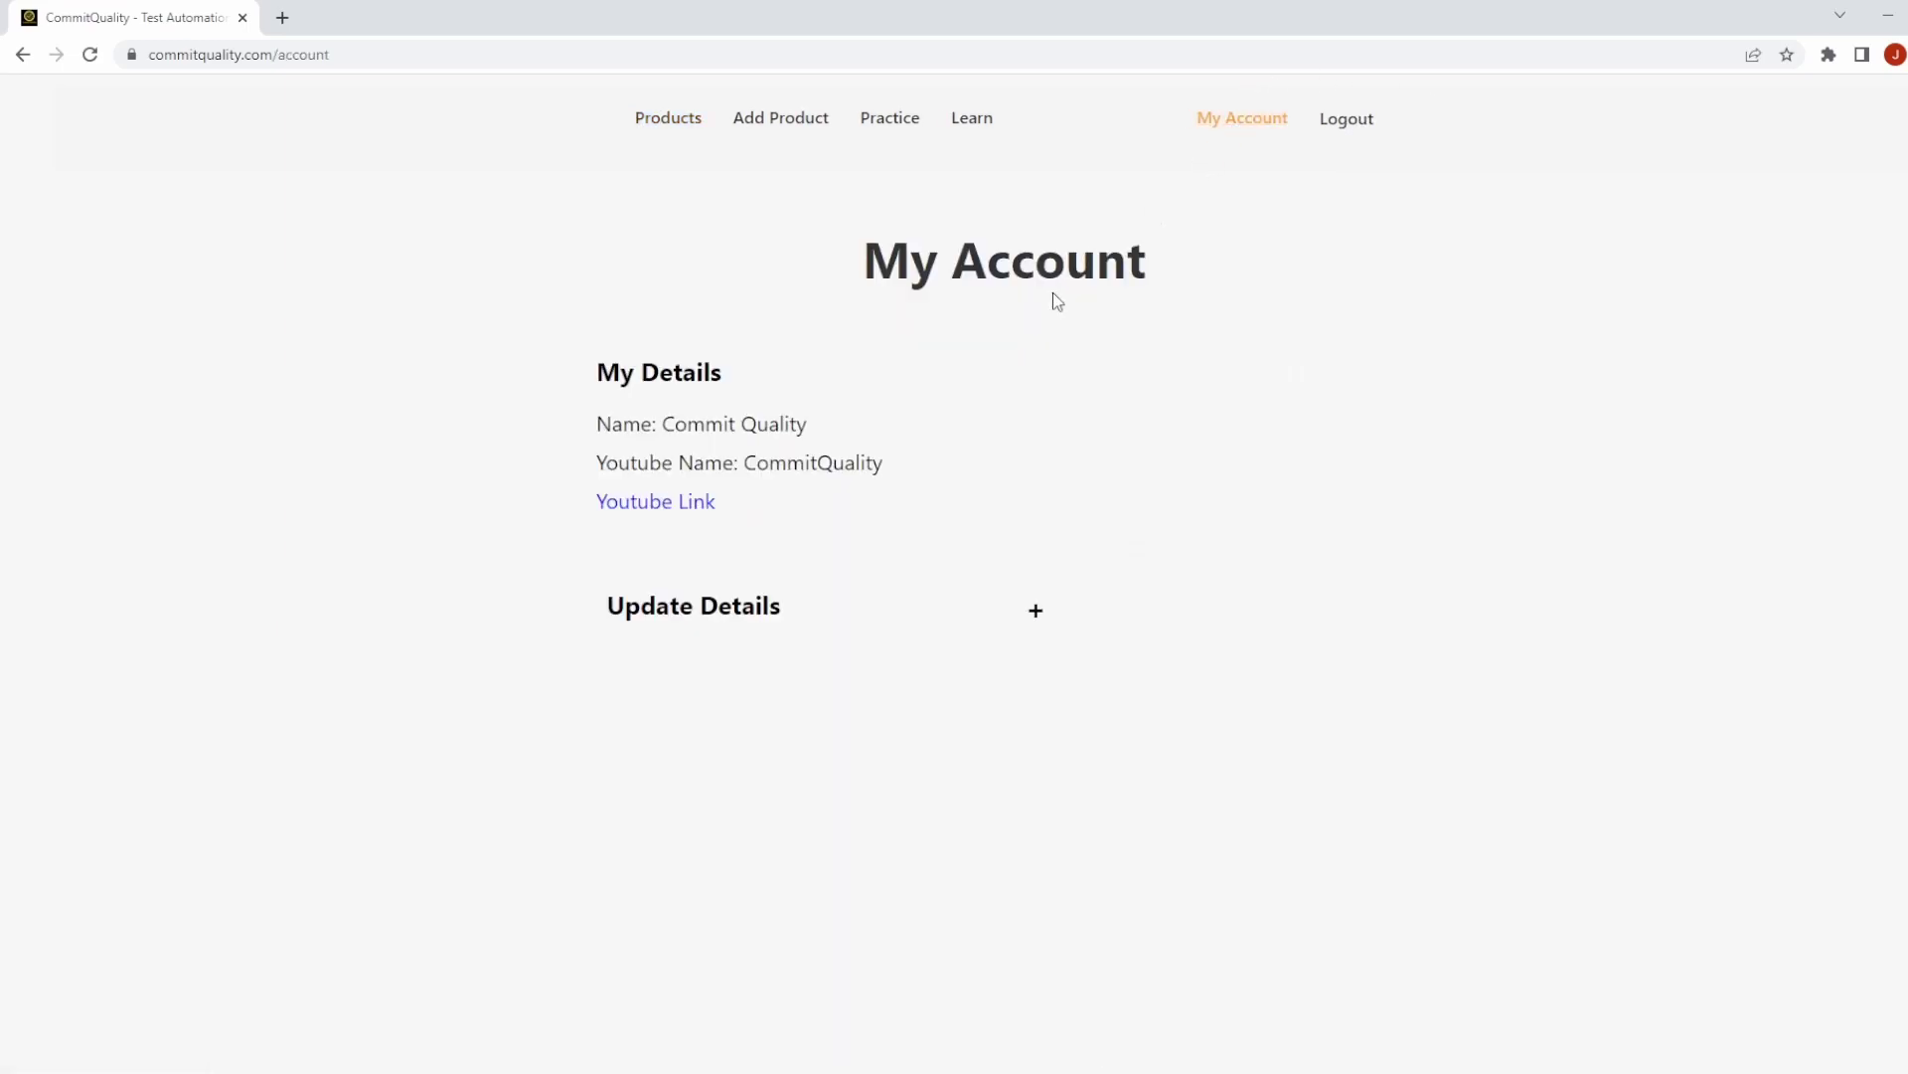
drag(644, 403, 879, 494)
click(1036, 610)
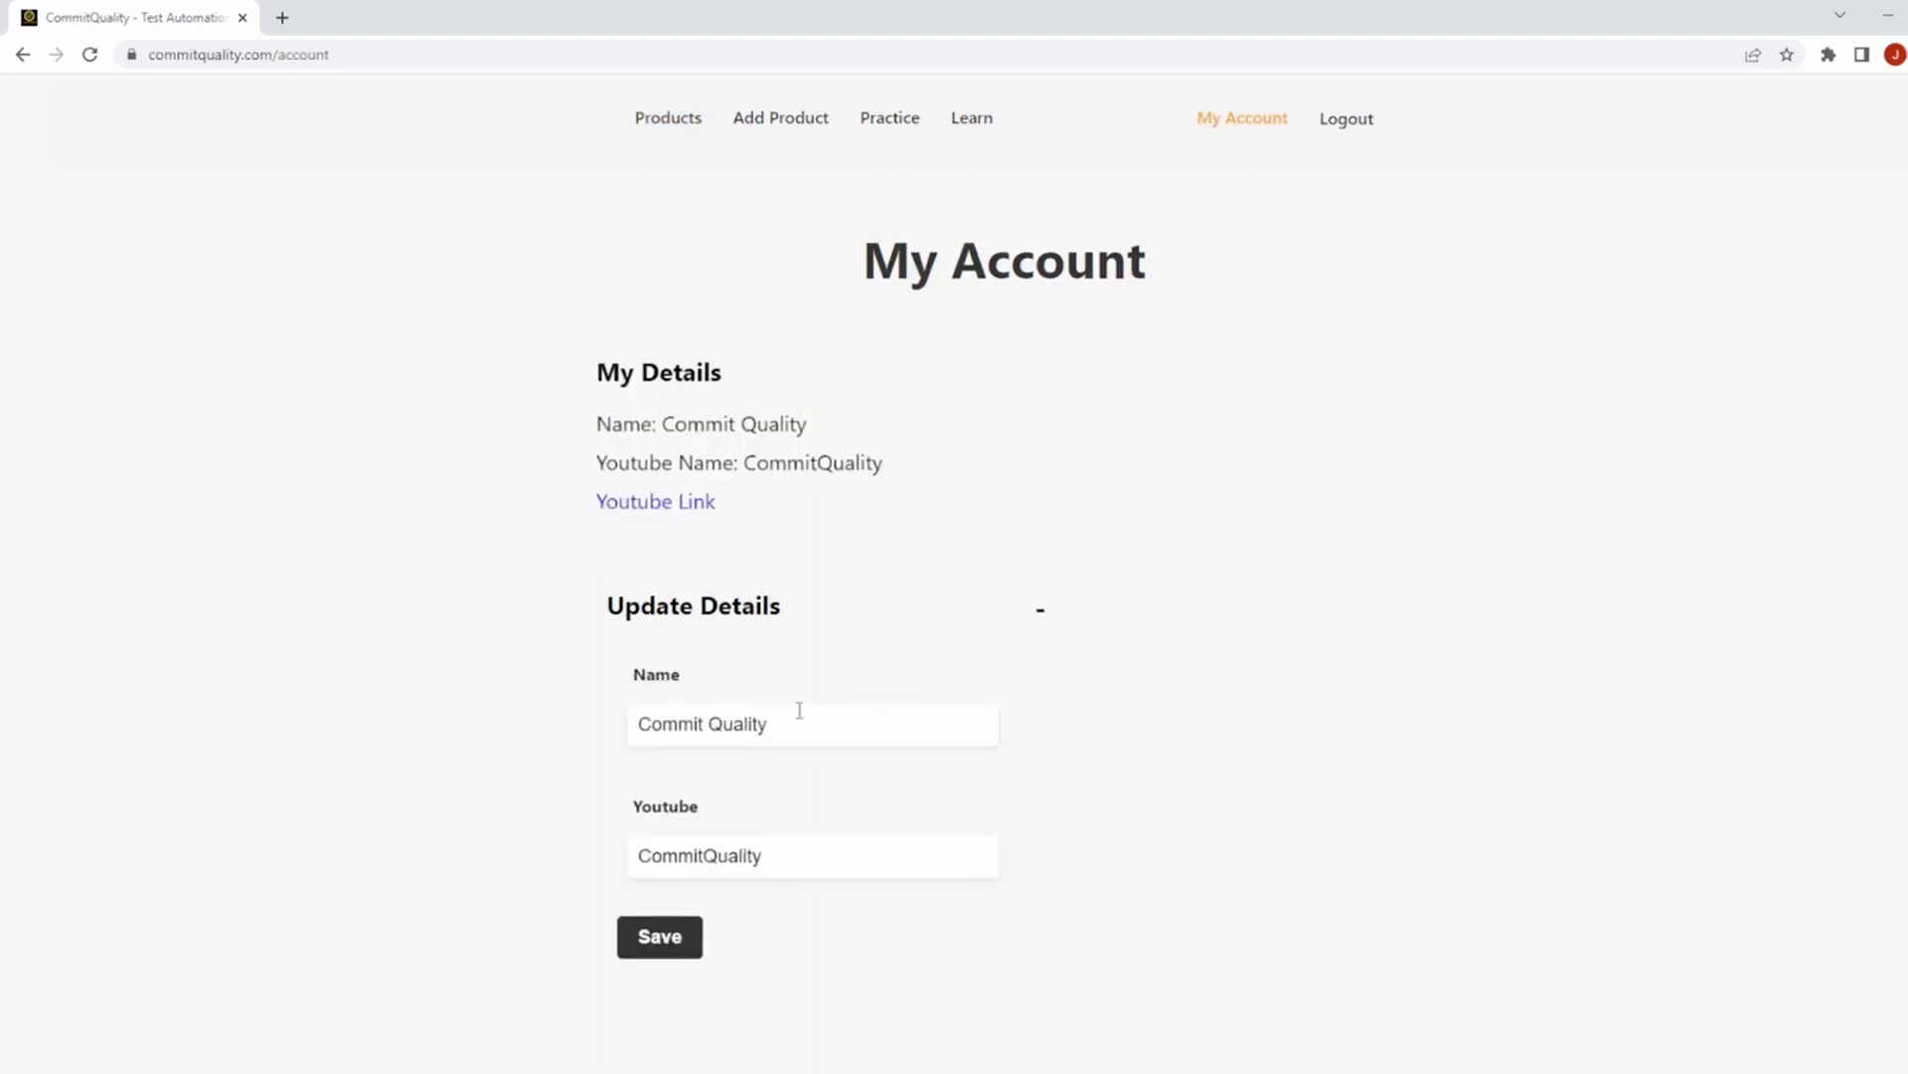
triple_click(825, 725)
drag(767, 725, 537, 733)
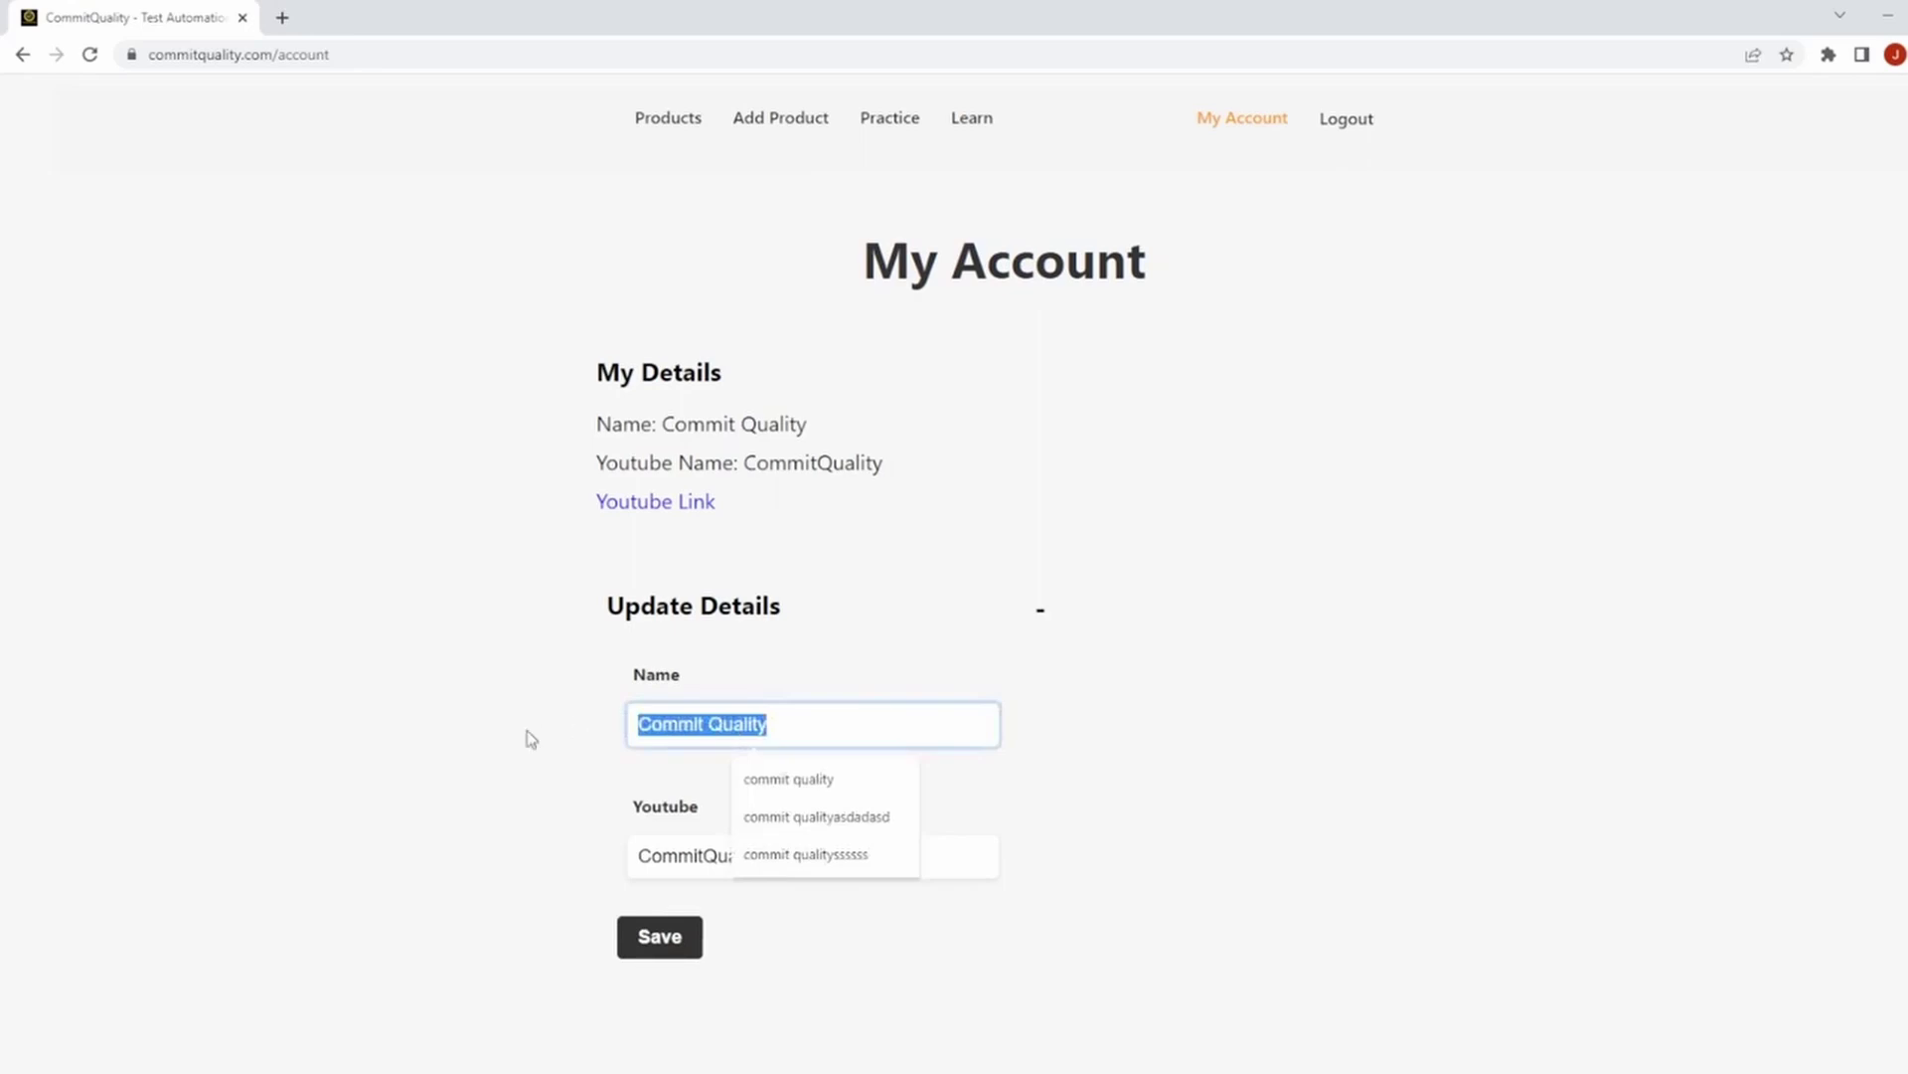
text(bob)
click(660, 934)
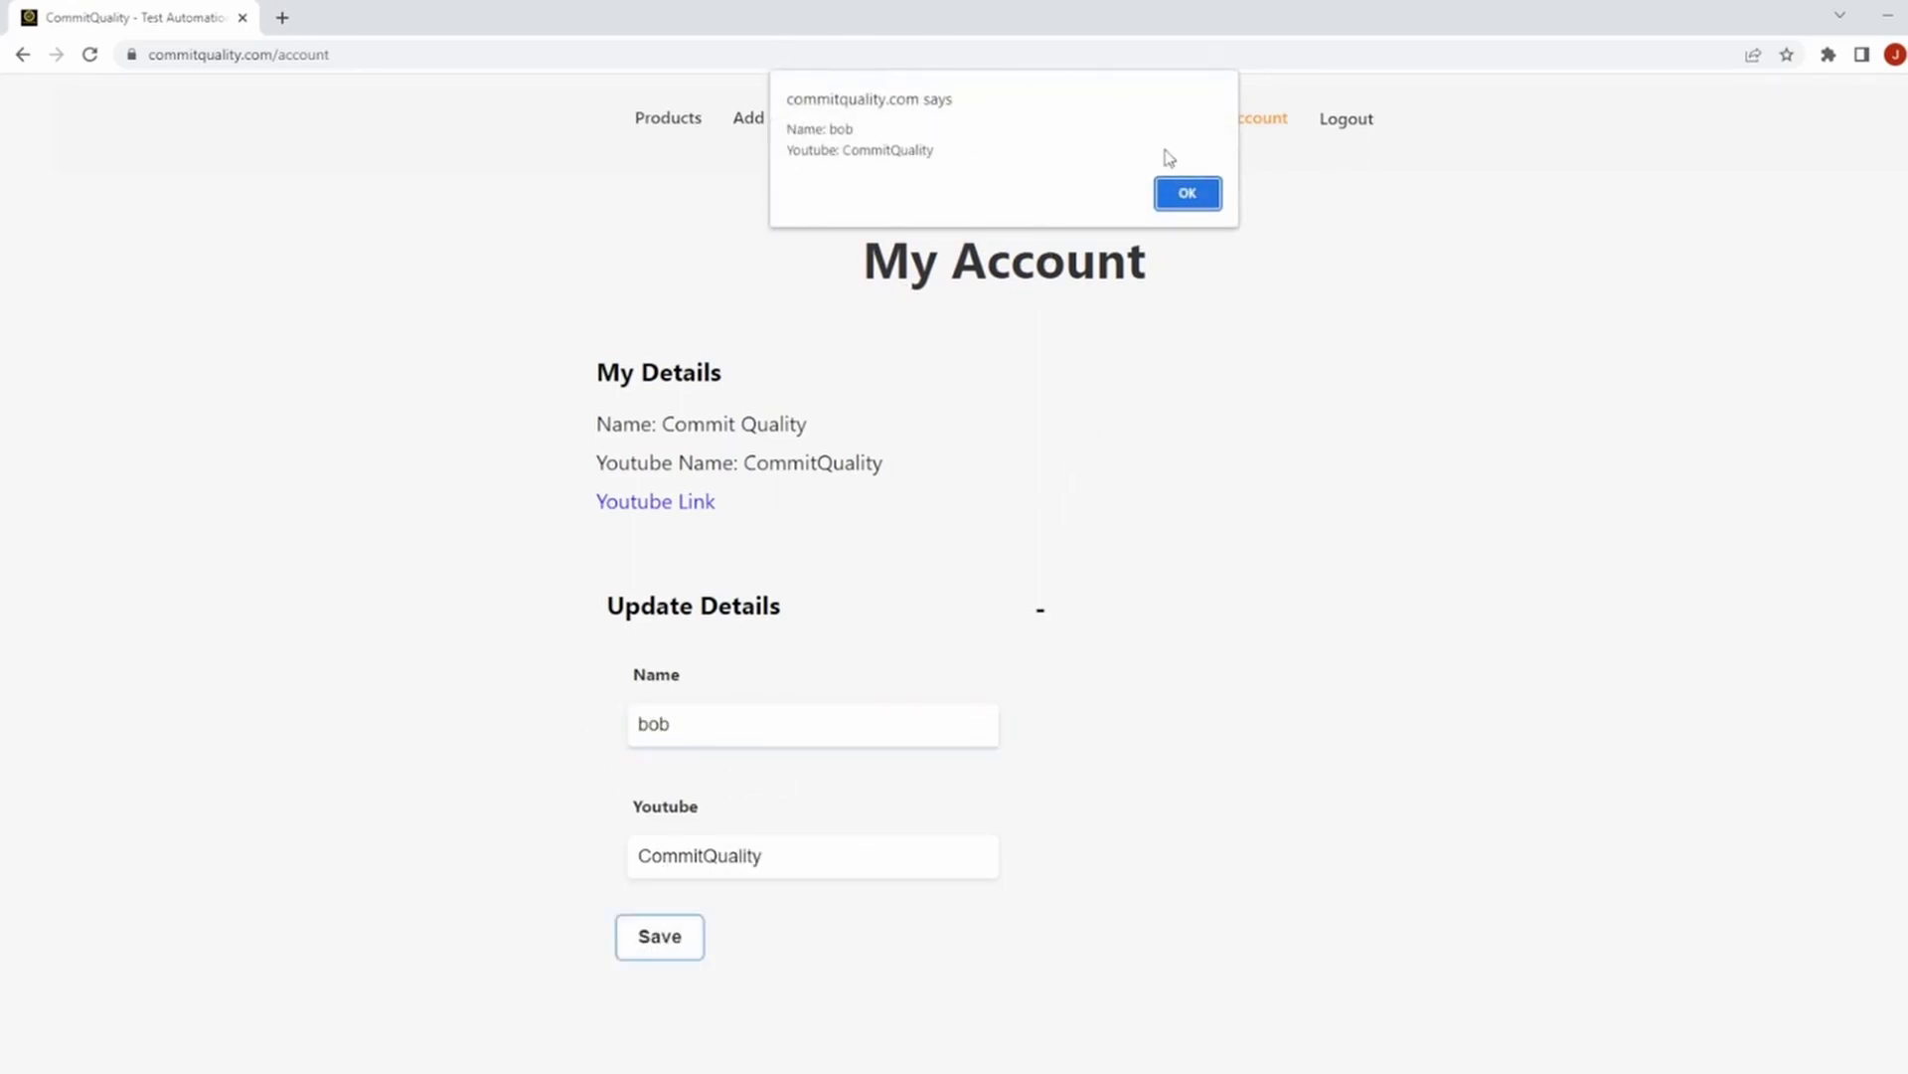
click(1208, 198)
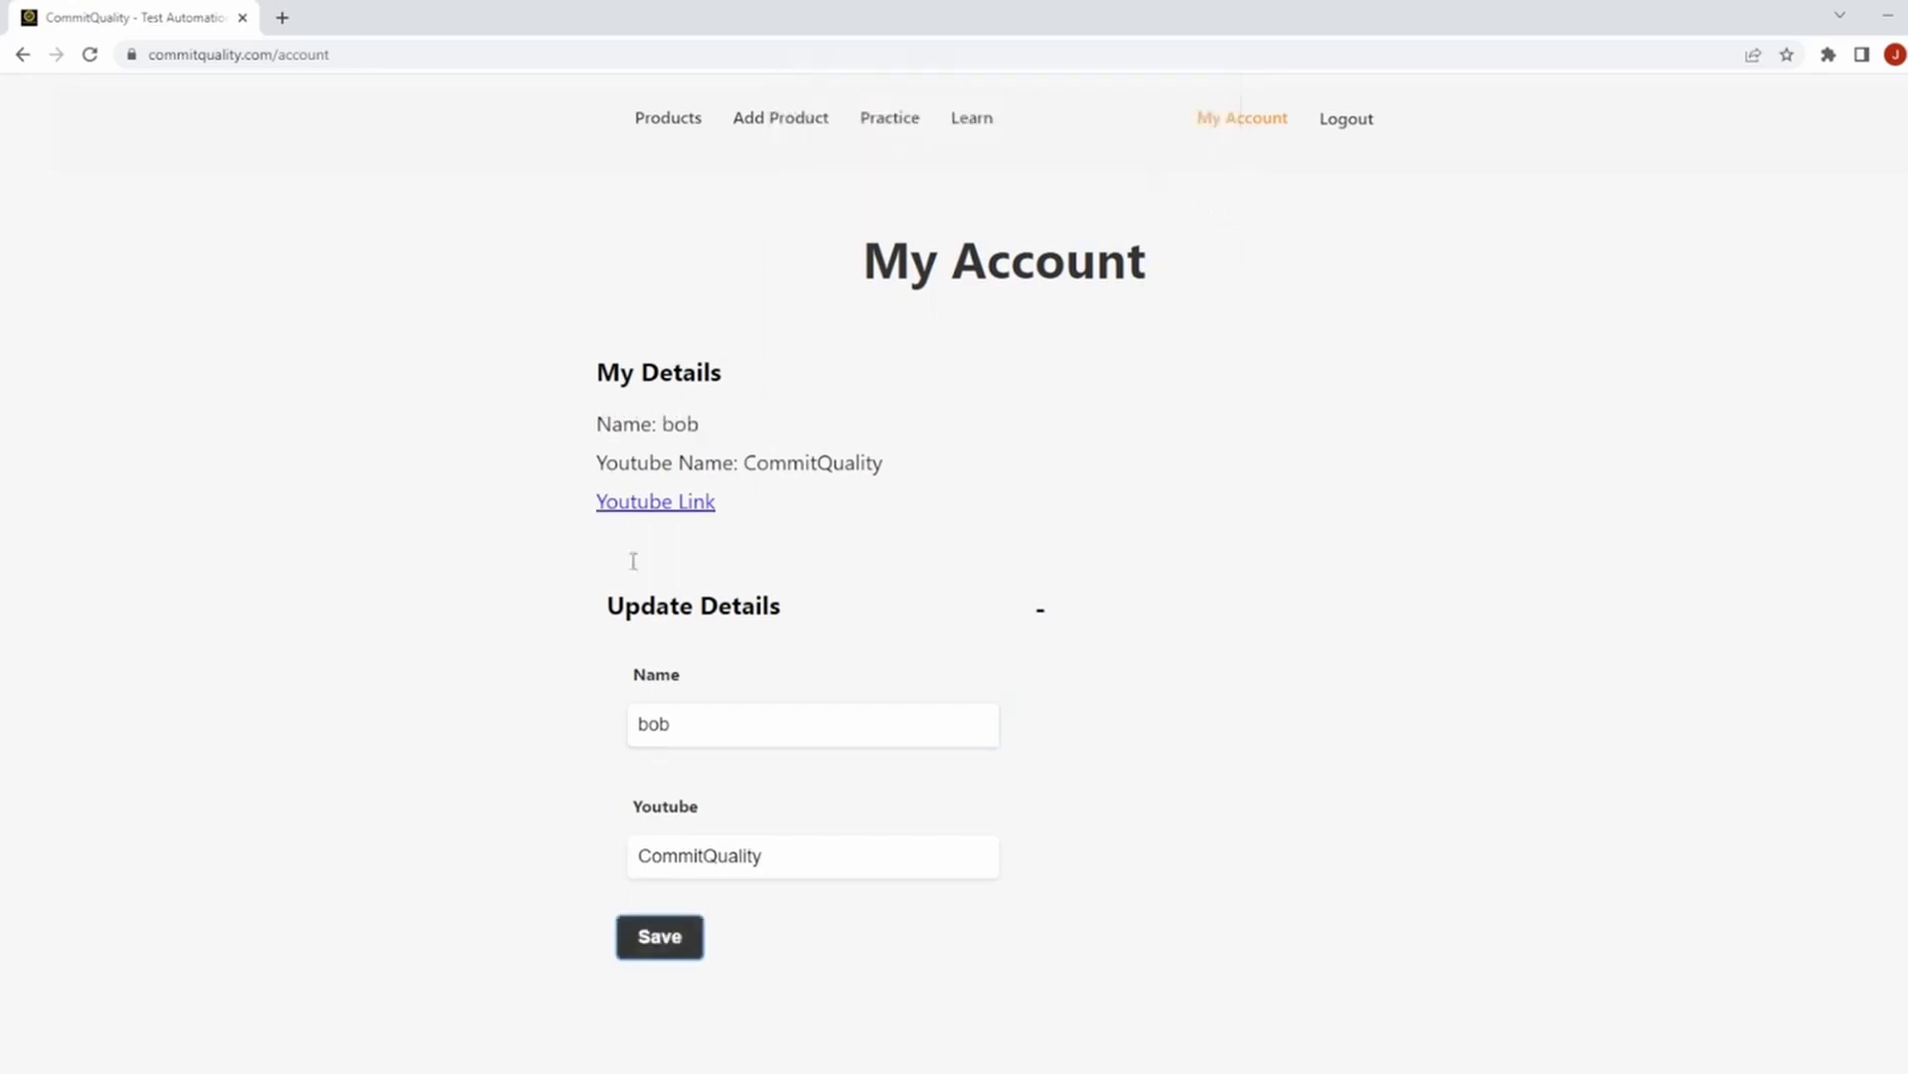
drag(688, 724, 617, 725)
drag(599, 421, 739, 429)
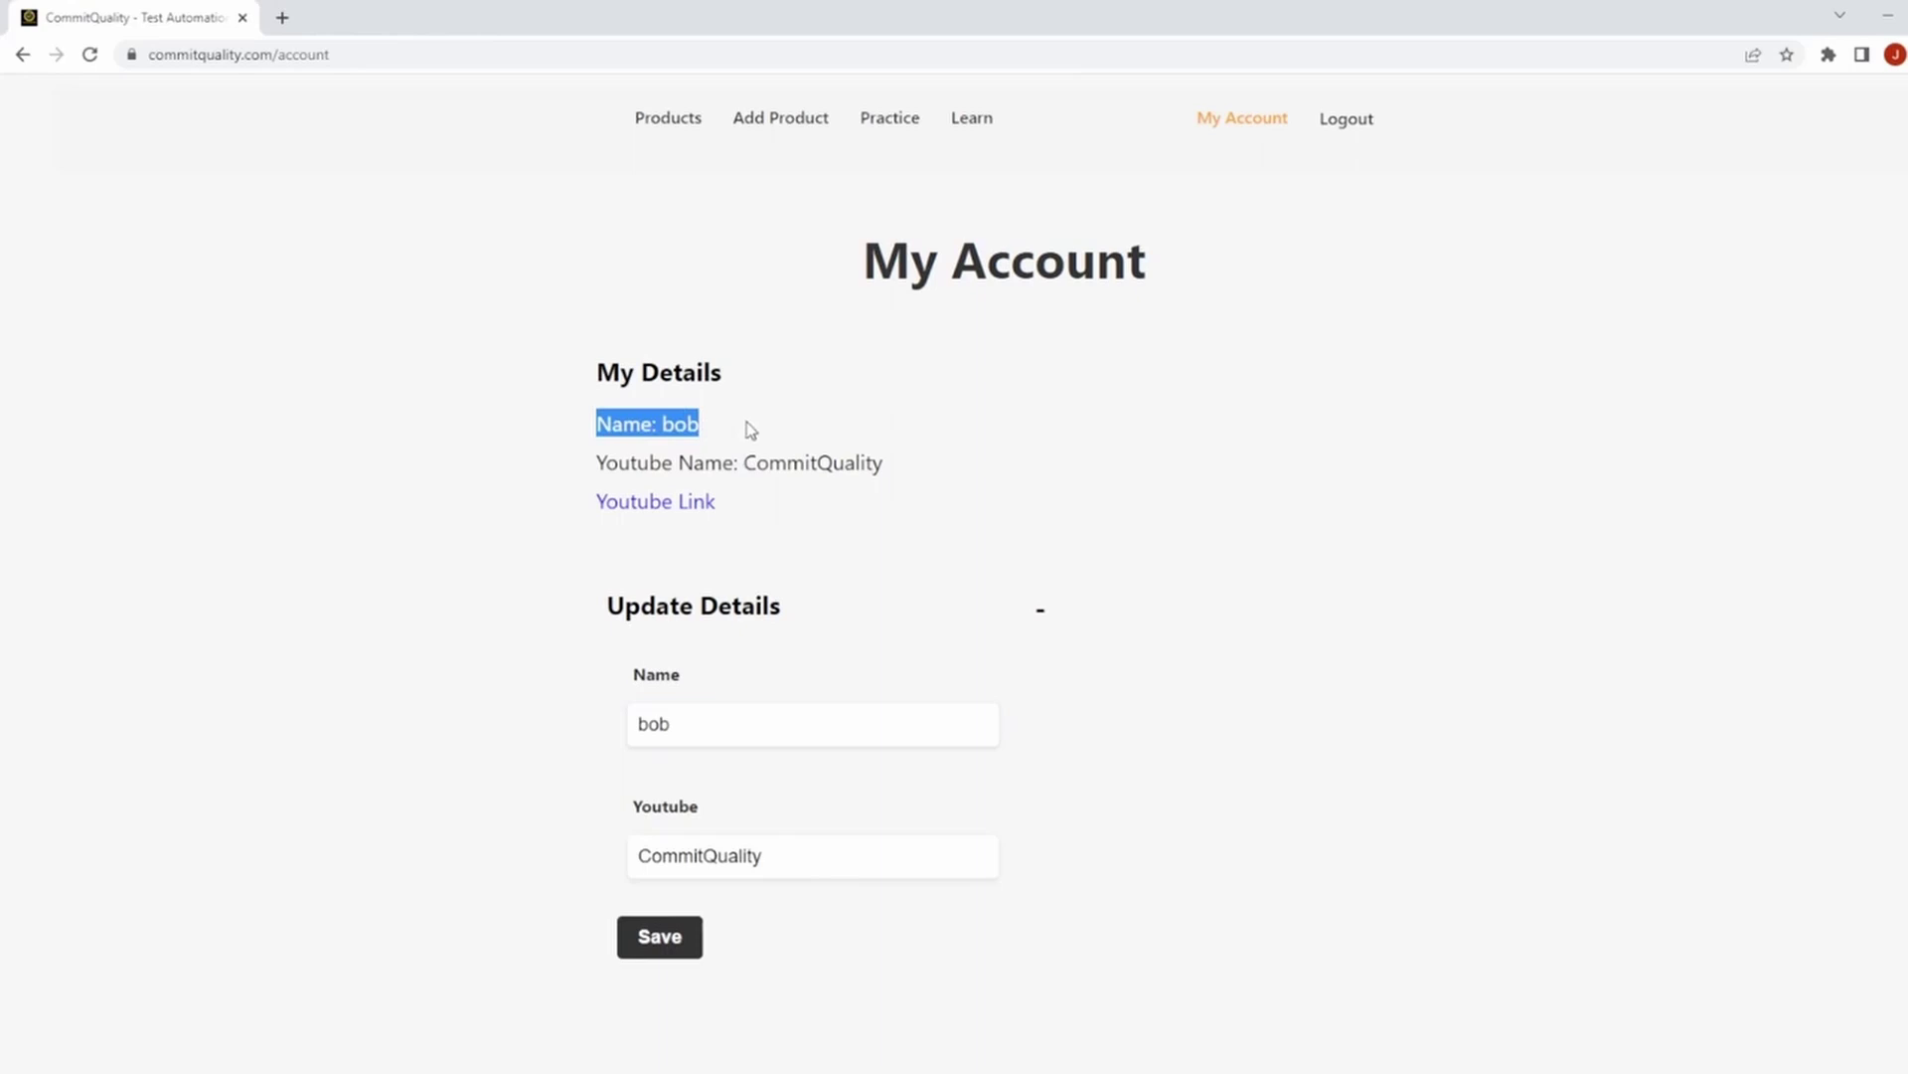
click(1344, 125)
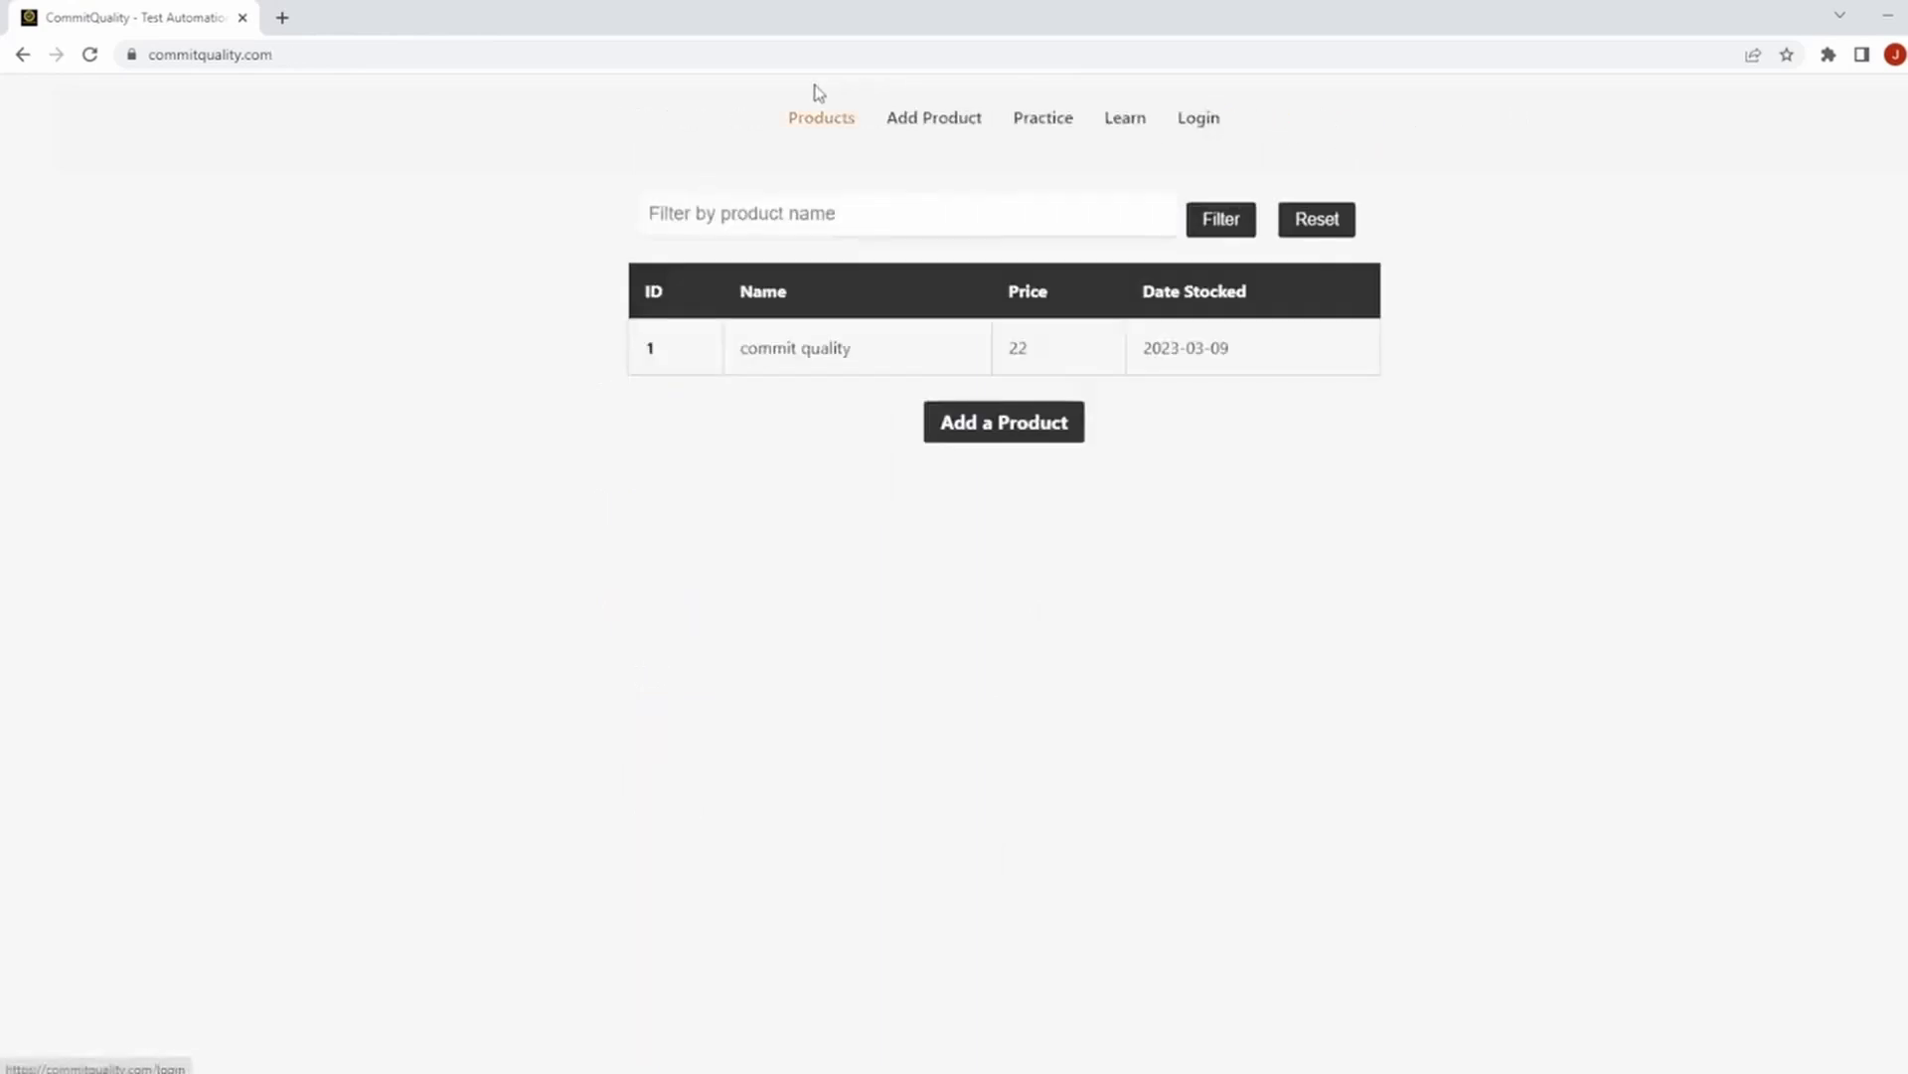
drag(1224, 347, 1365, 422)
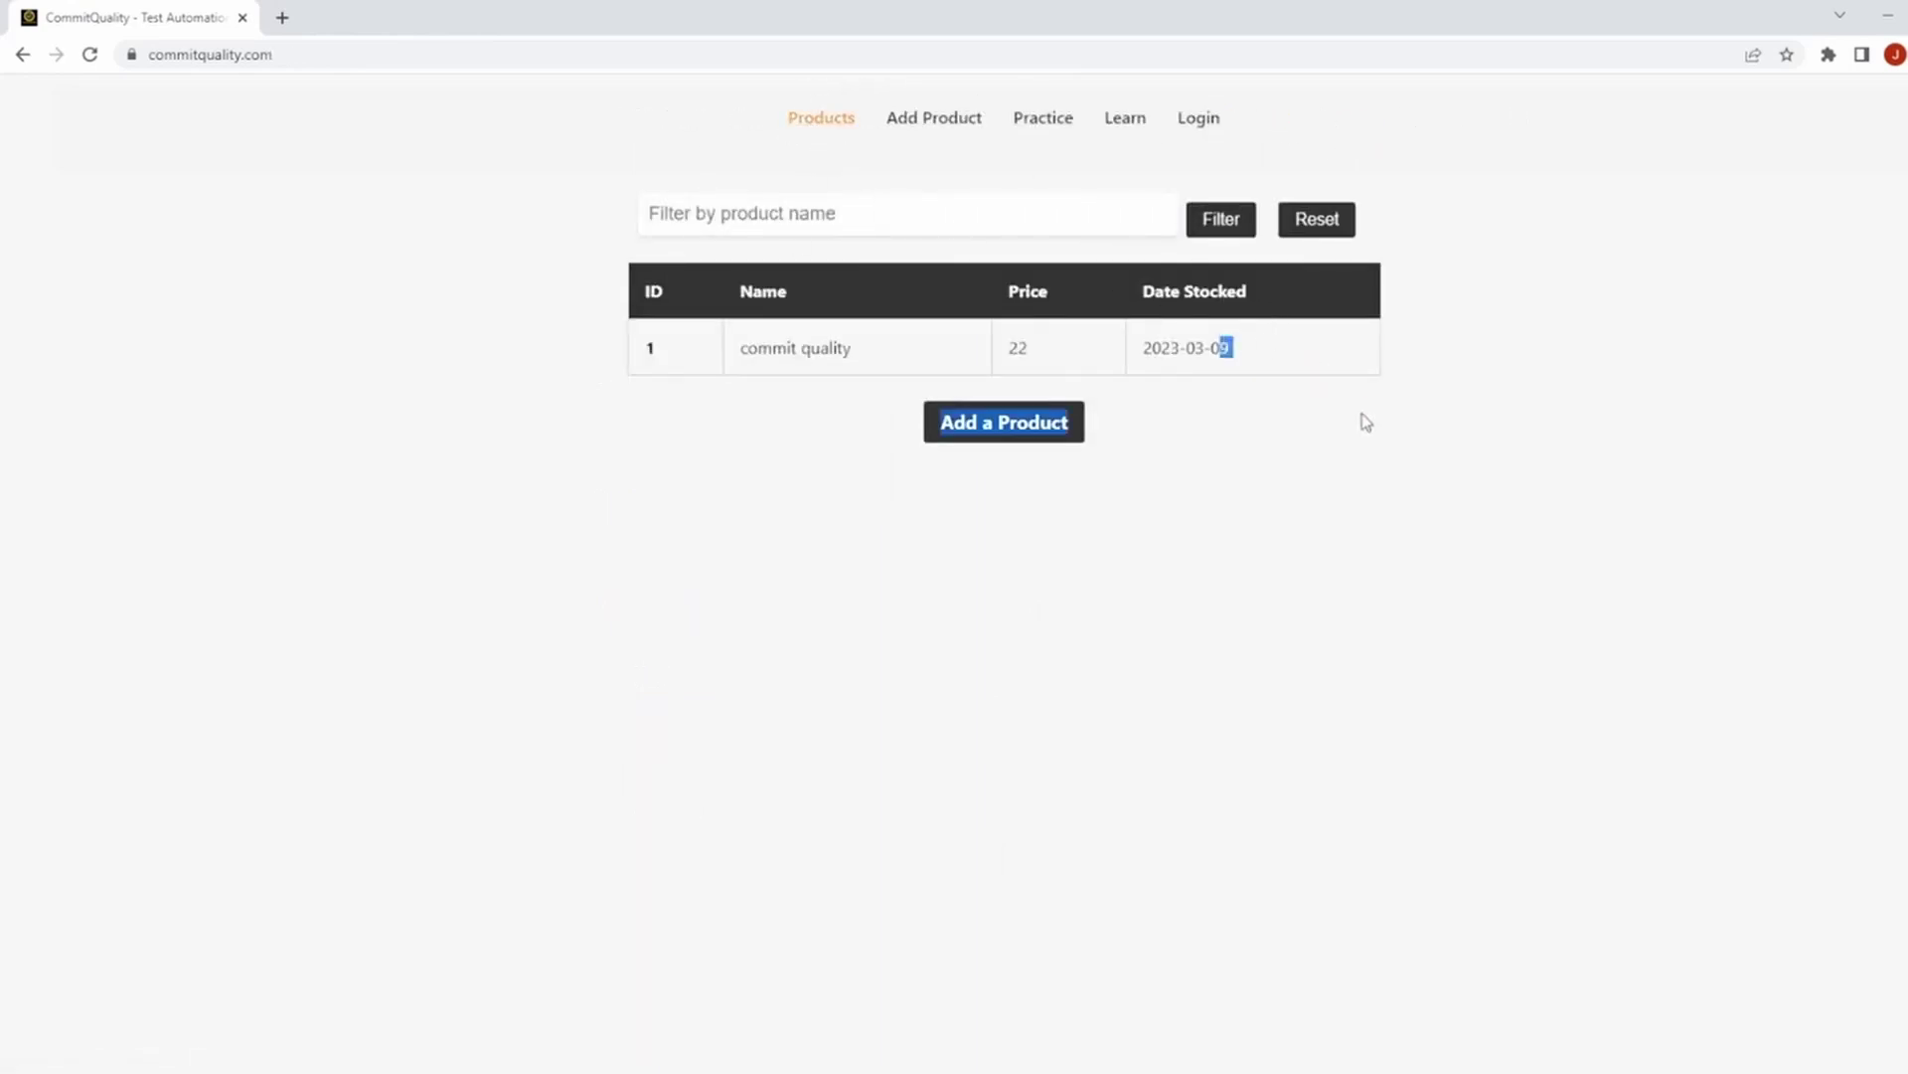
triple_click(1269, 338)
drag(1224, 347, 1263, 343)
click(1263, 343)
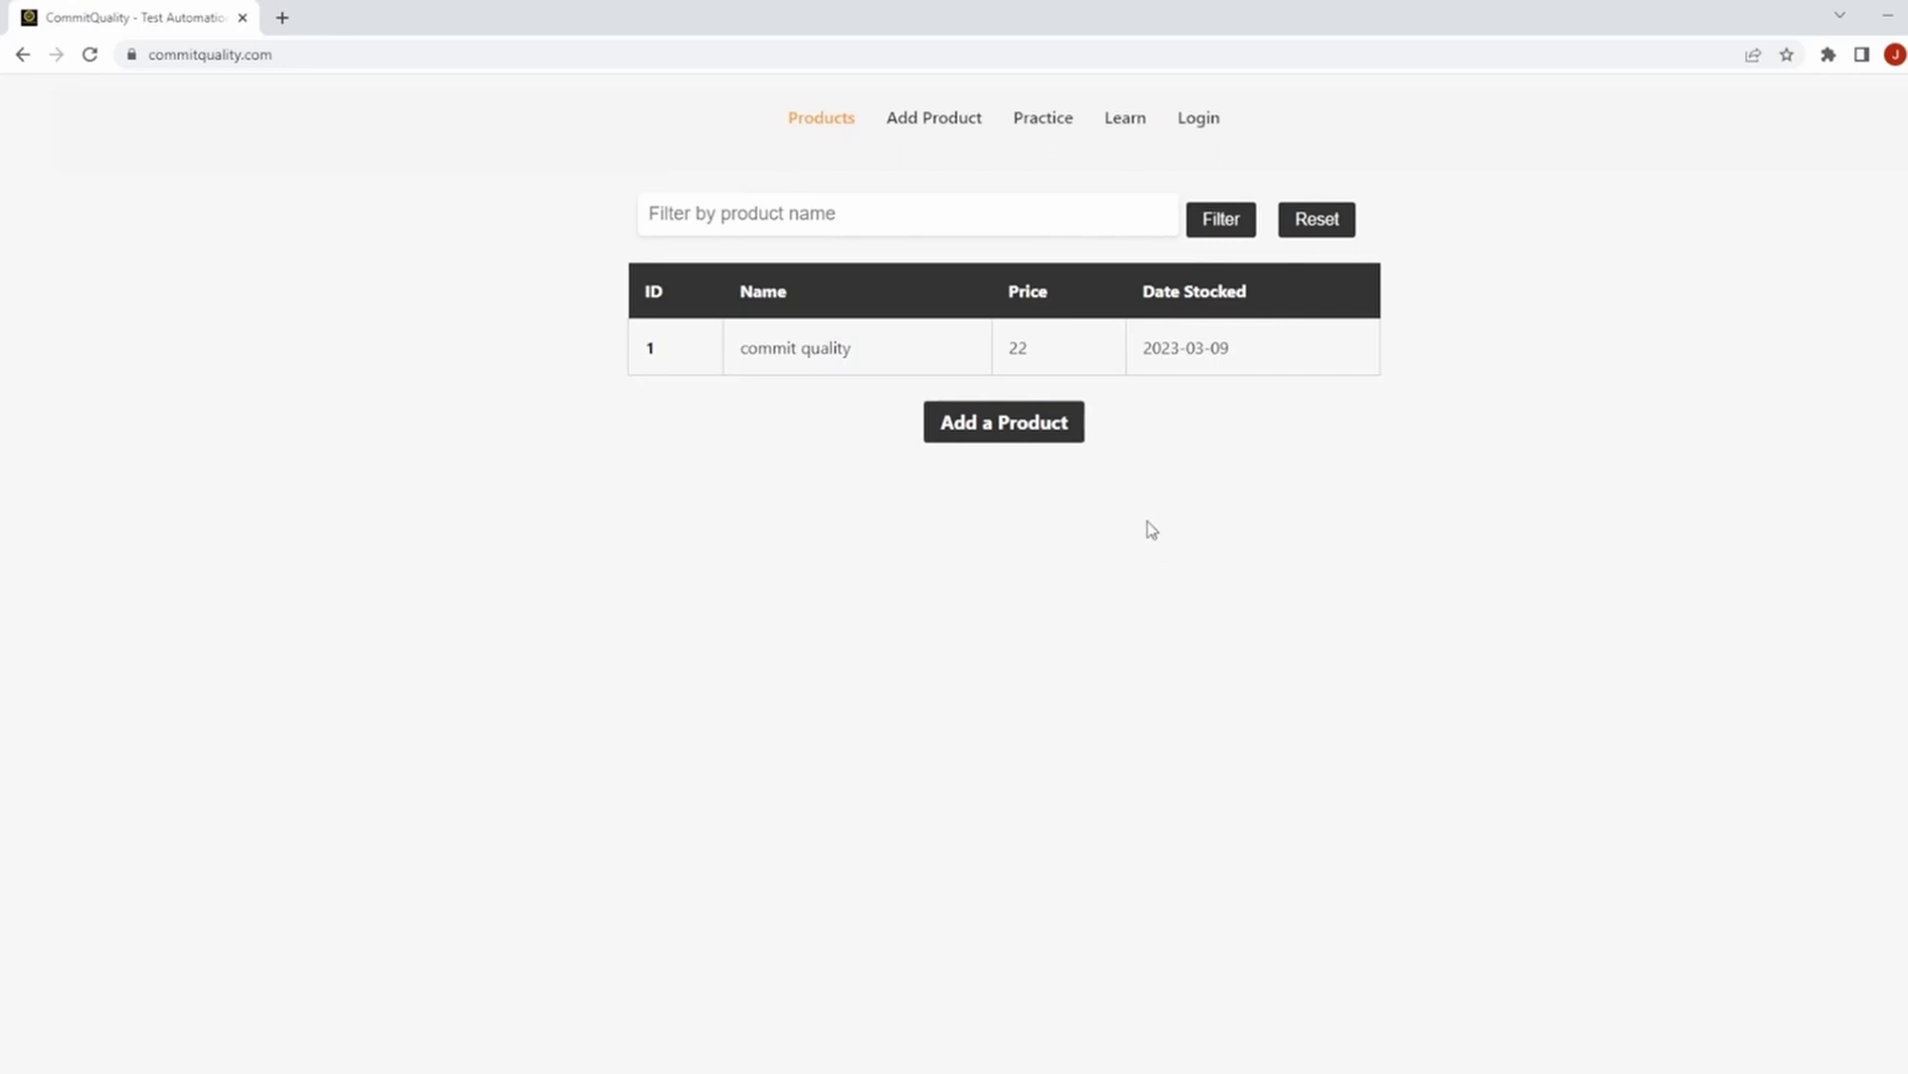
drag(636, 340, 853, 350)
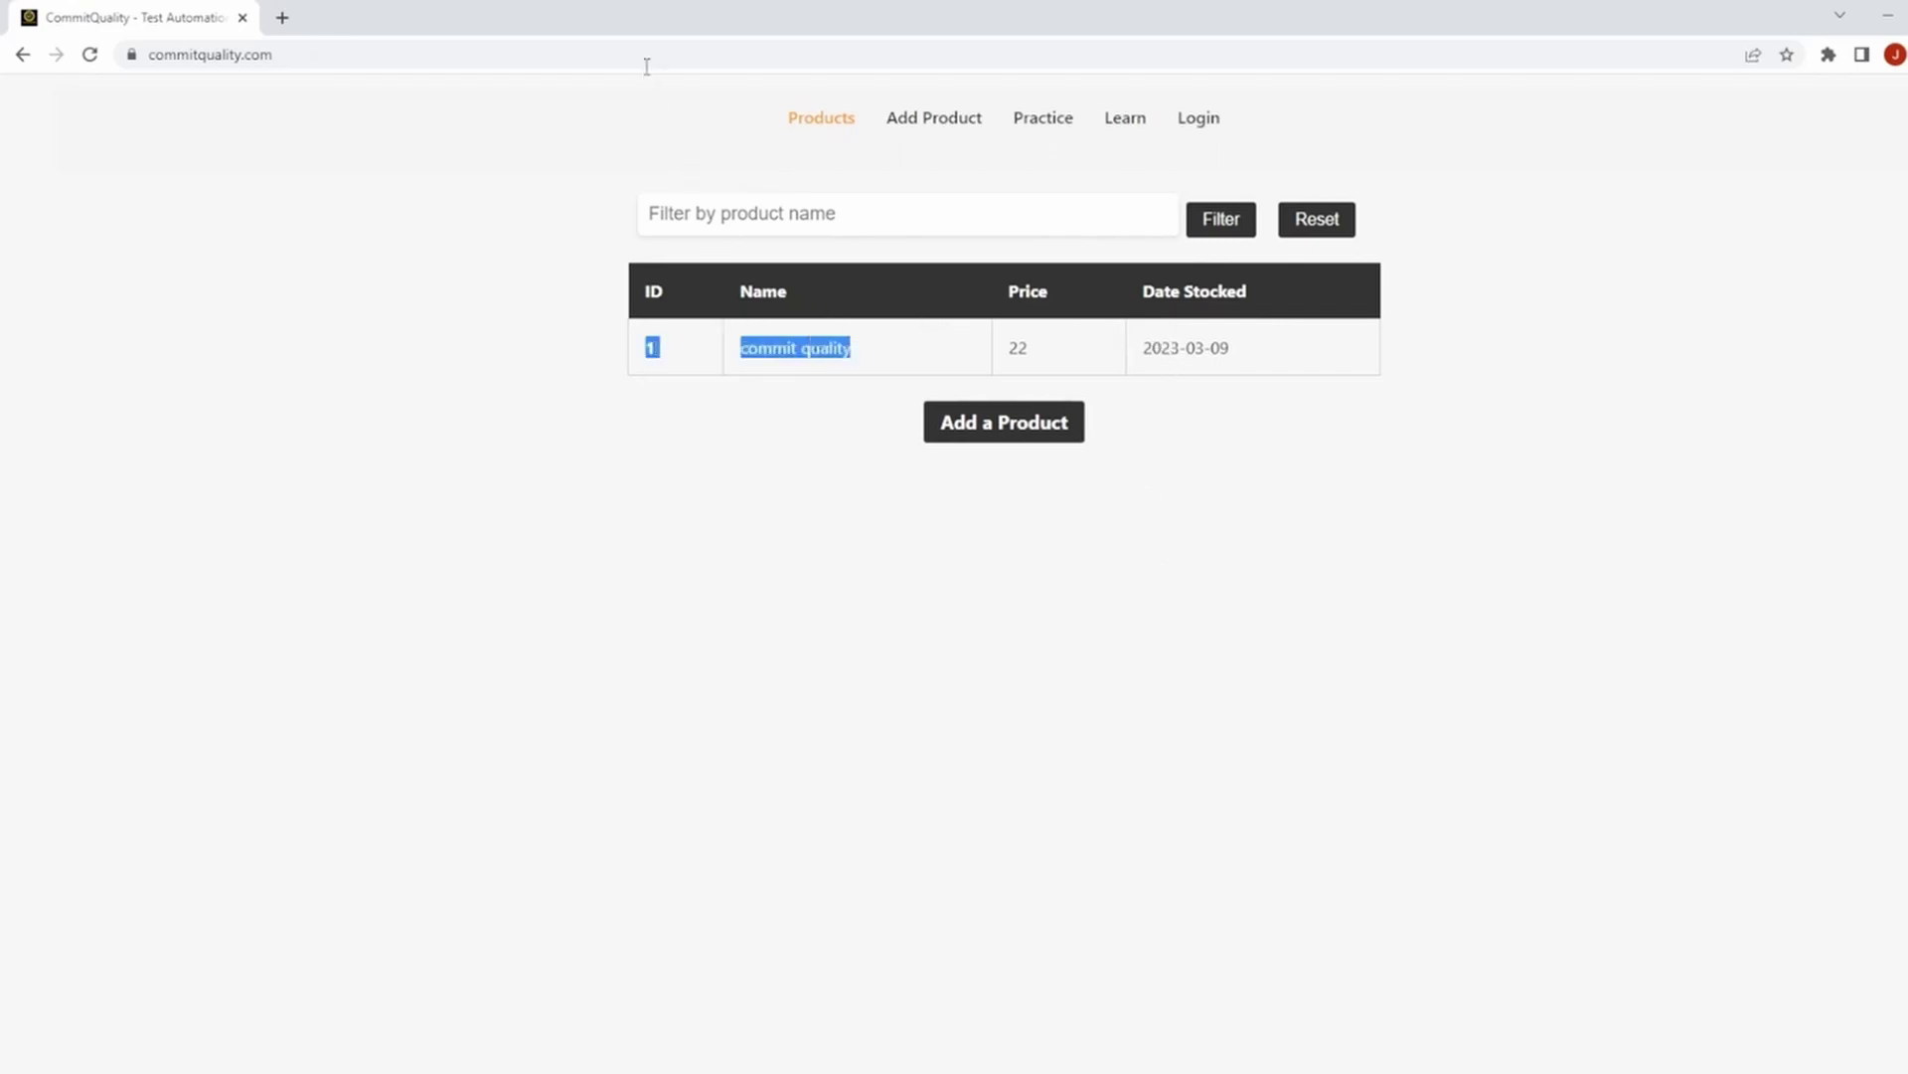
click(618, 153)
drag(610, 196, 1440, 247)
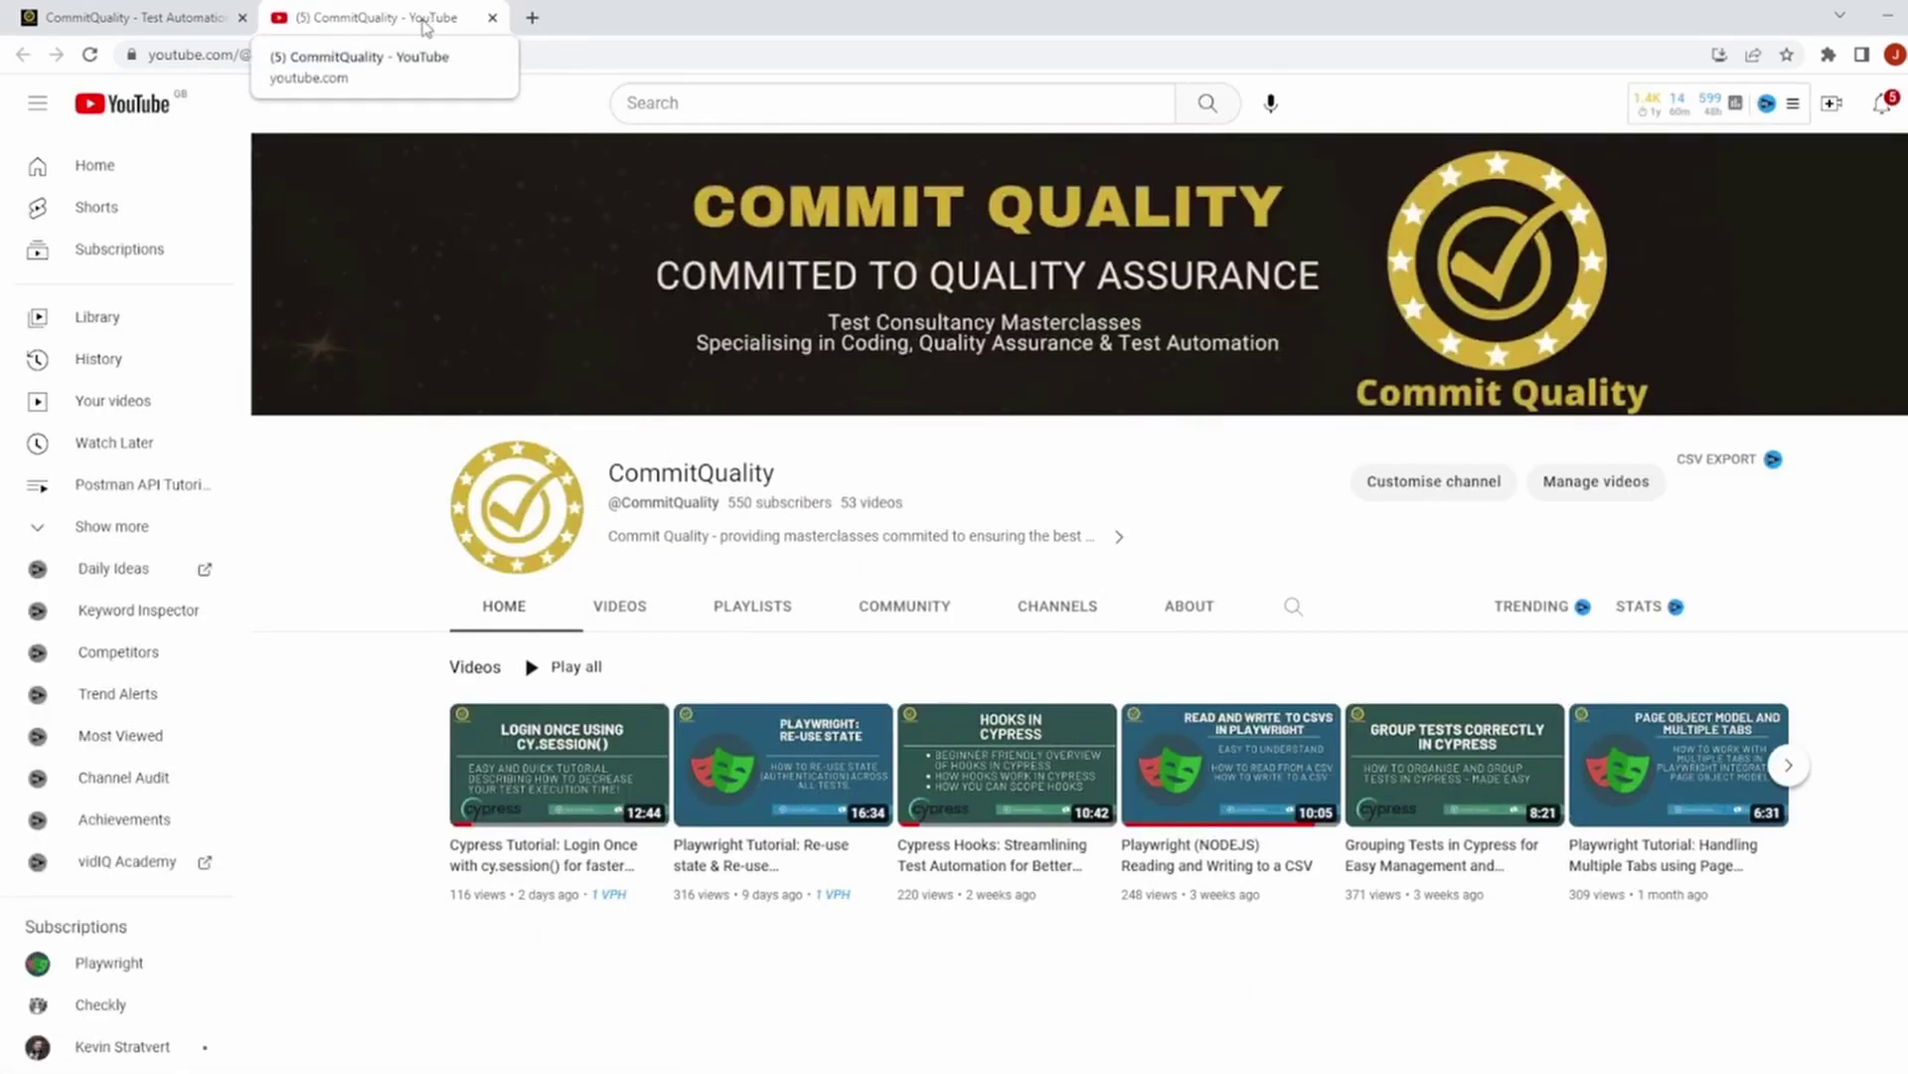
Close the CommitQuality YouTube channel tab with Ctrl+W.
key(ctrl+w)
Open the Practice page and scroll through its exercise cards.
click(1040, 119)
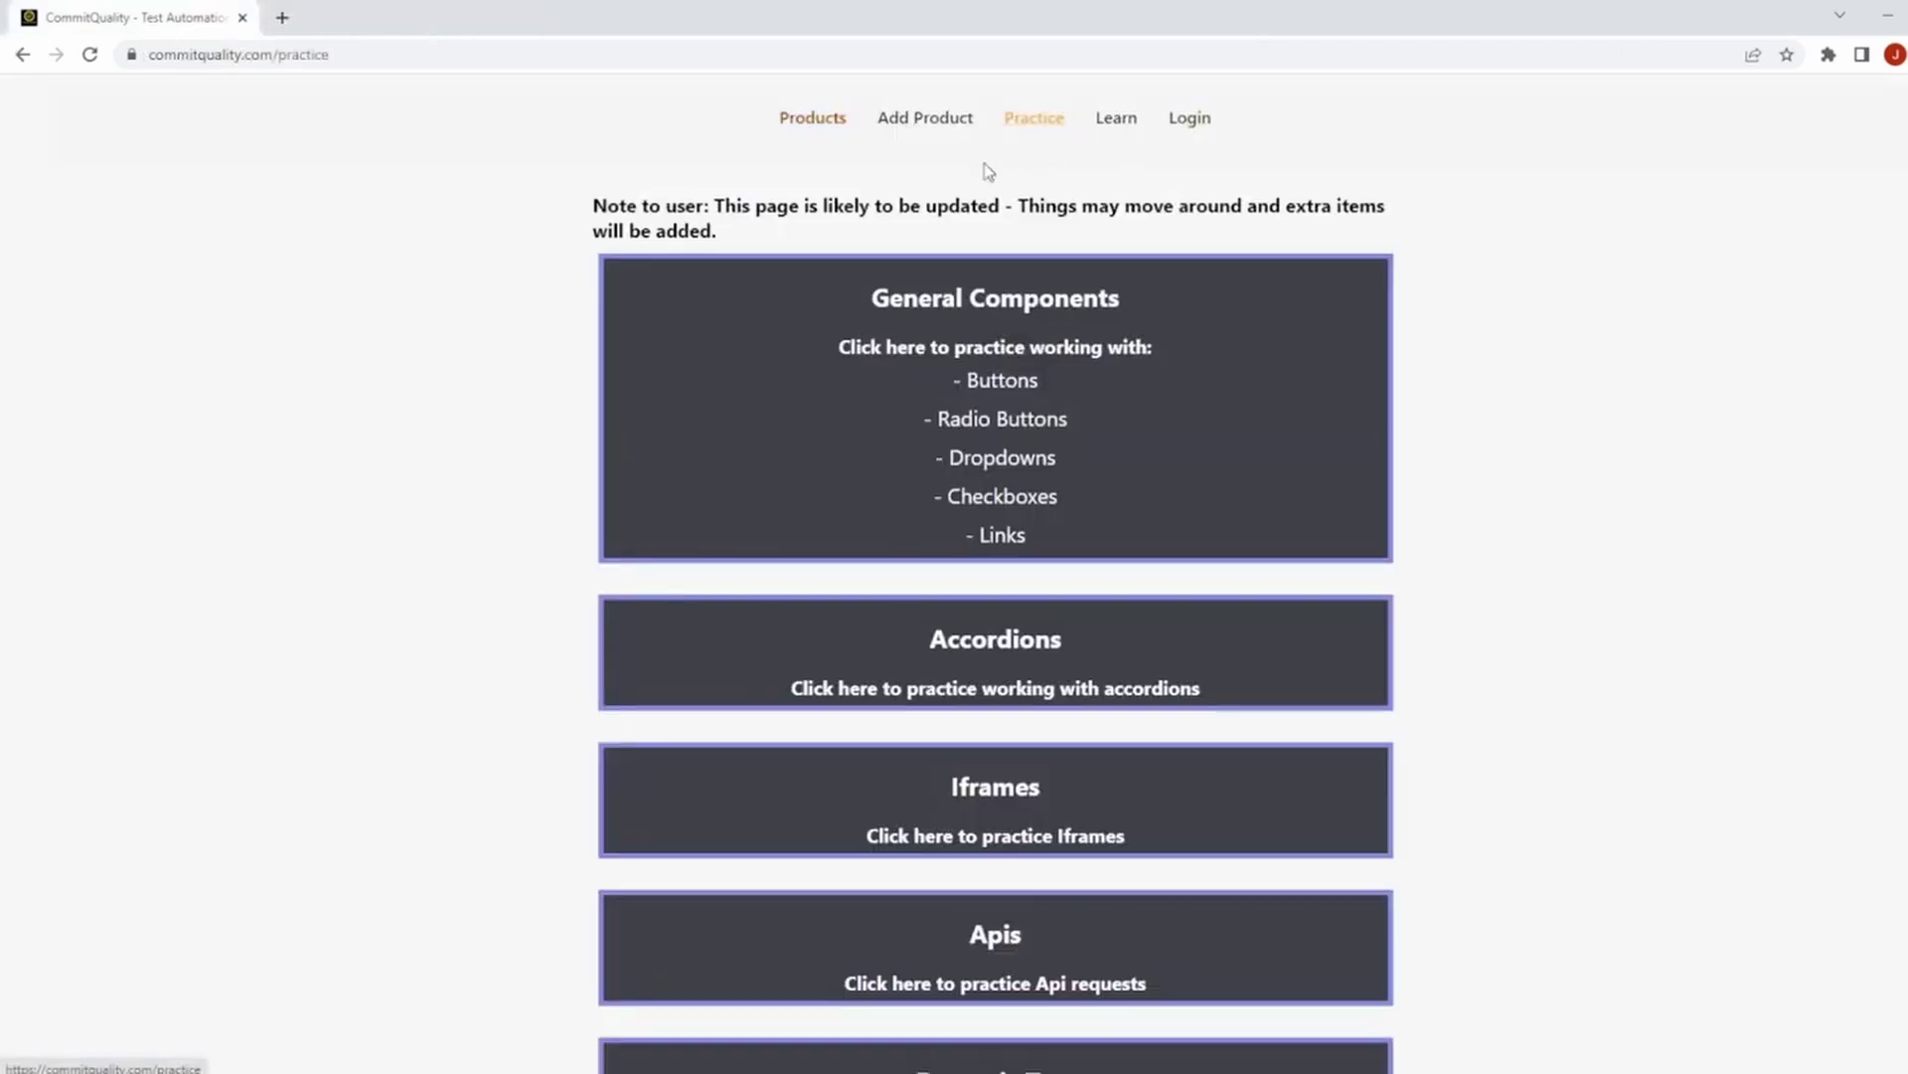
drag(593, 209, 982, 209)
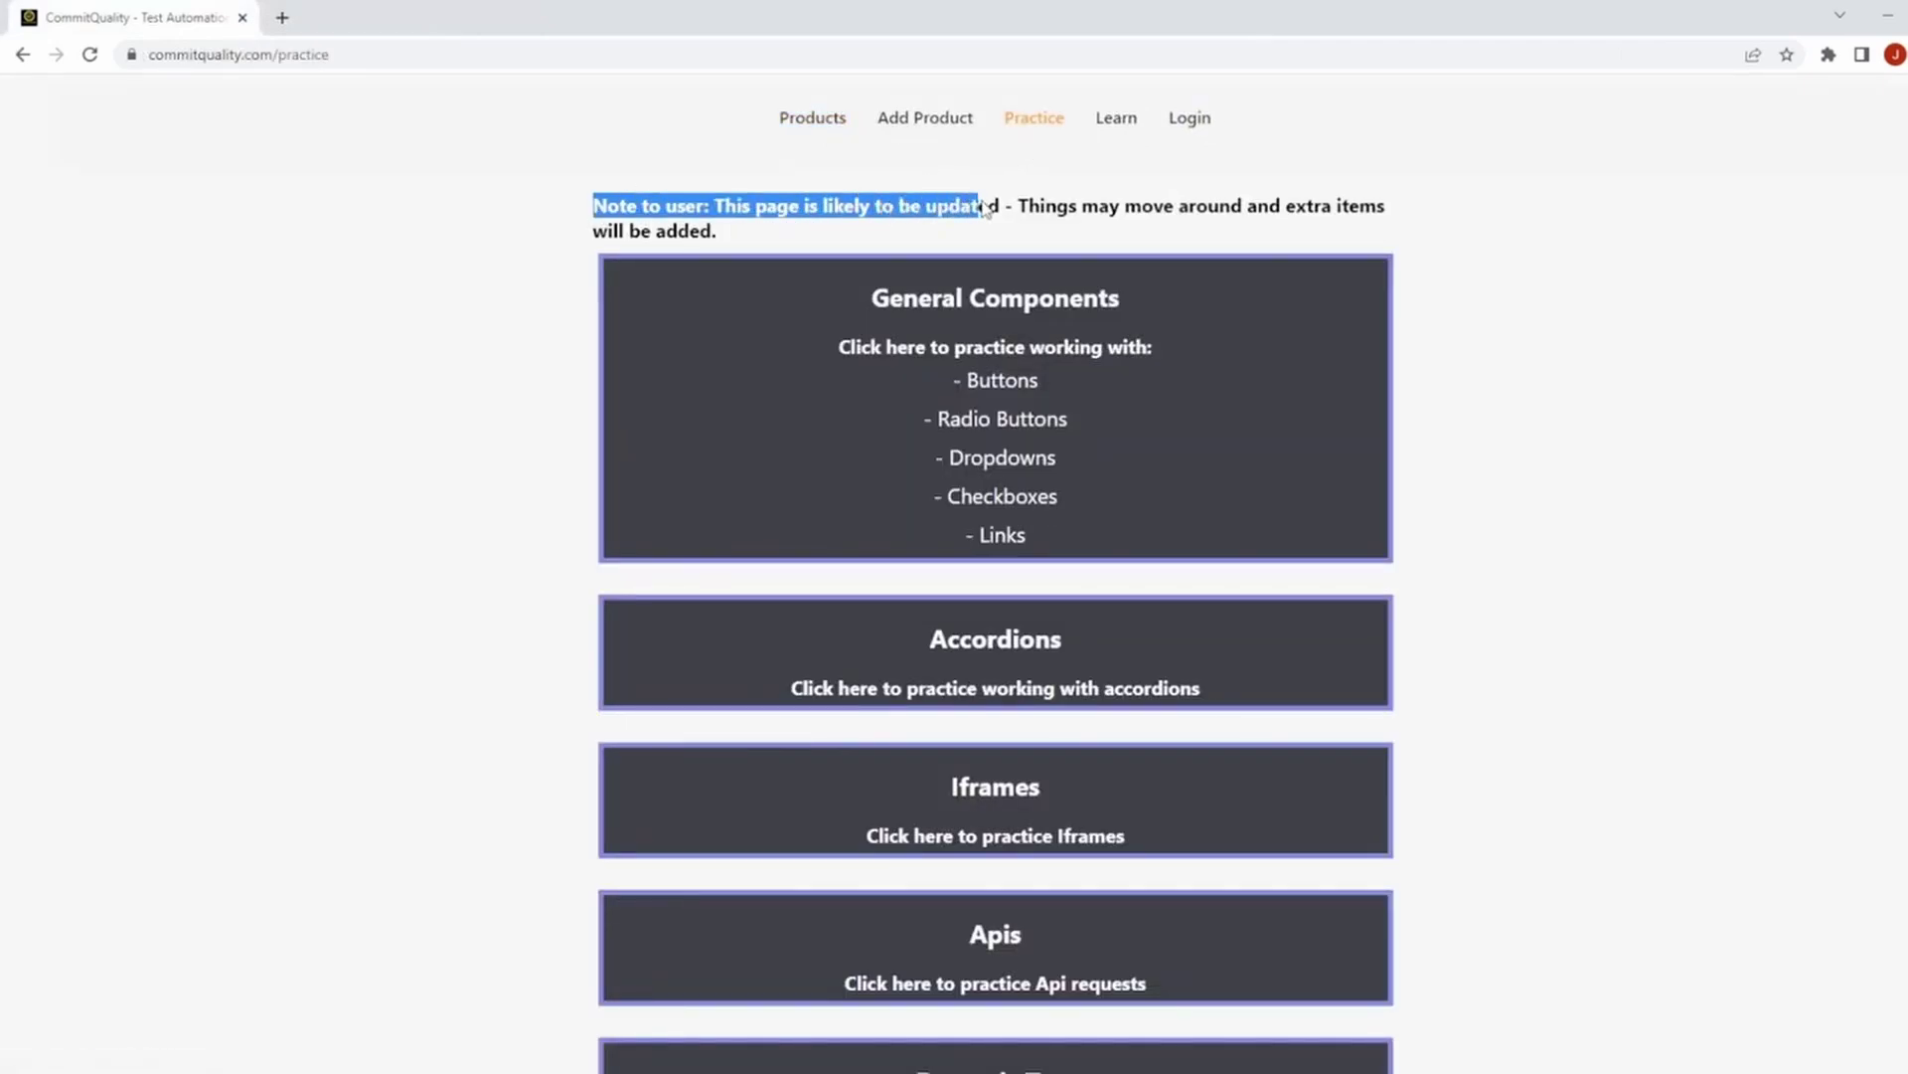
click(966, 211)
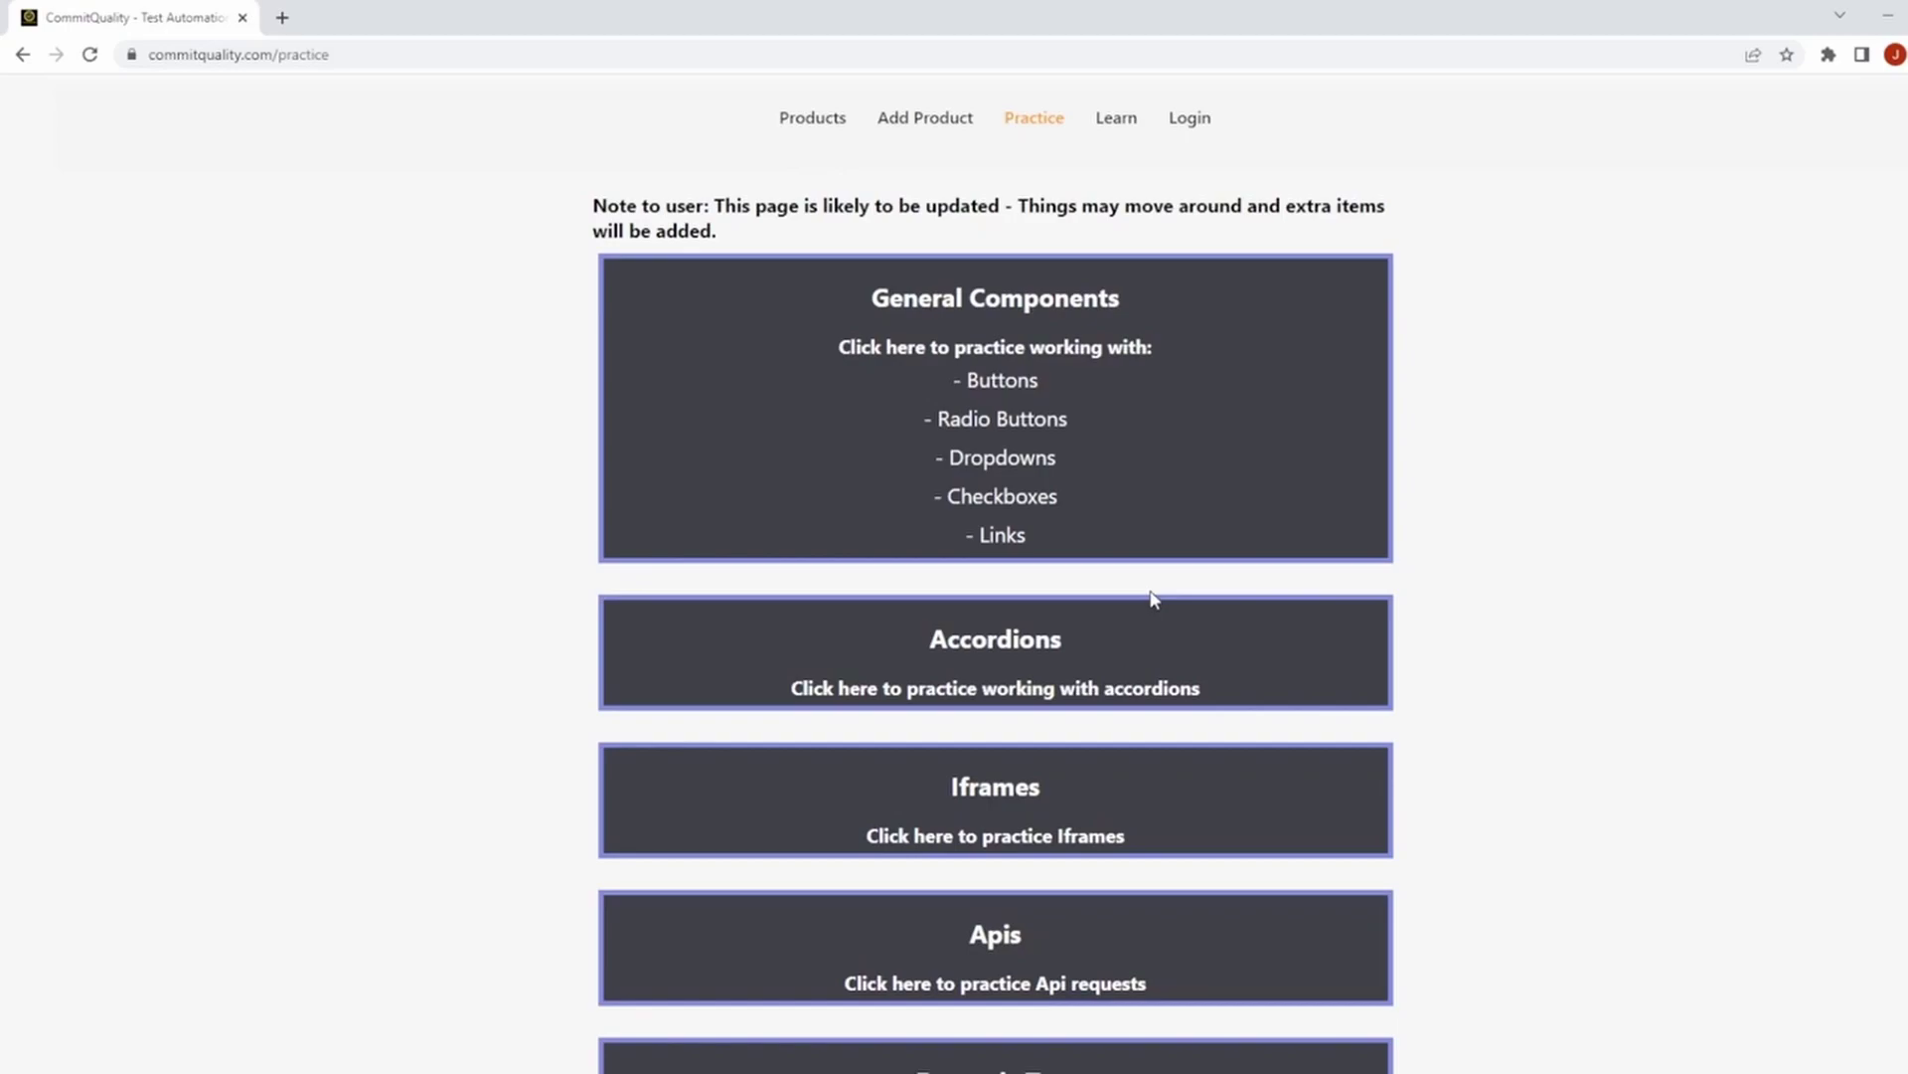
scroll(1163, 669, down, 5)
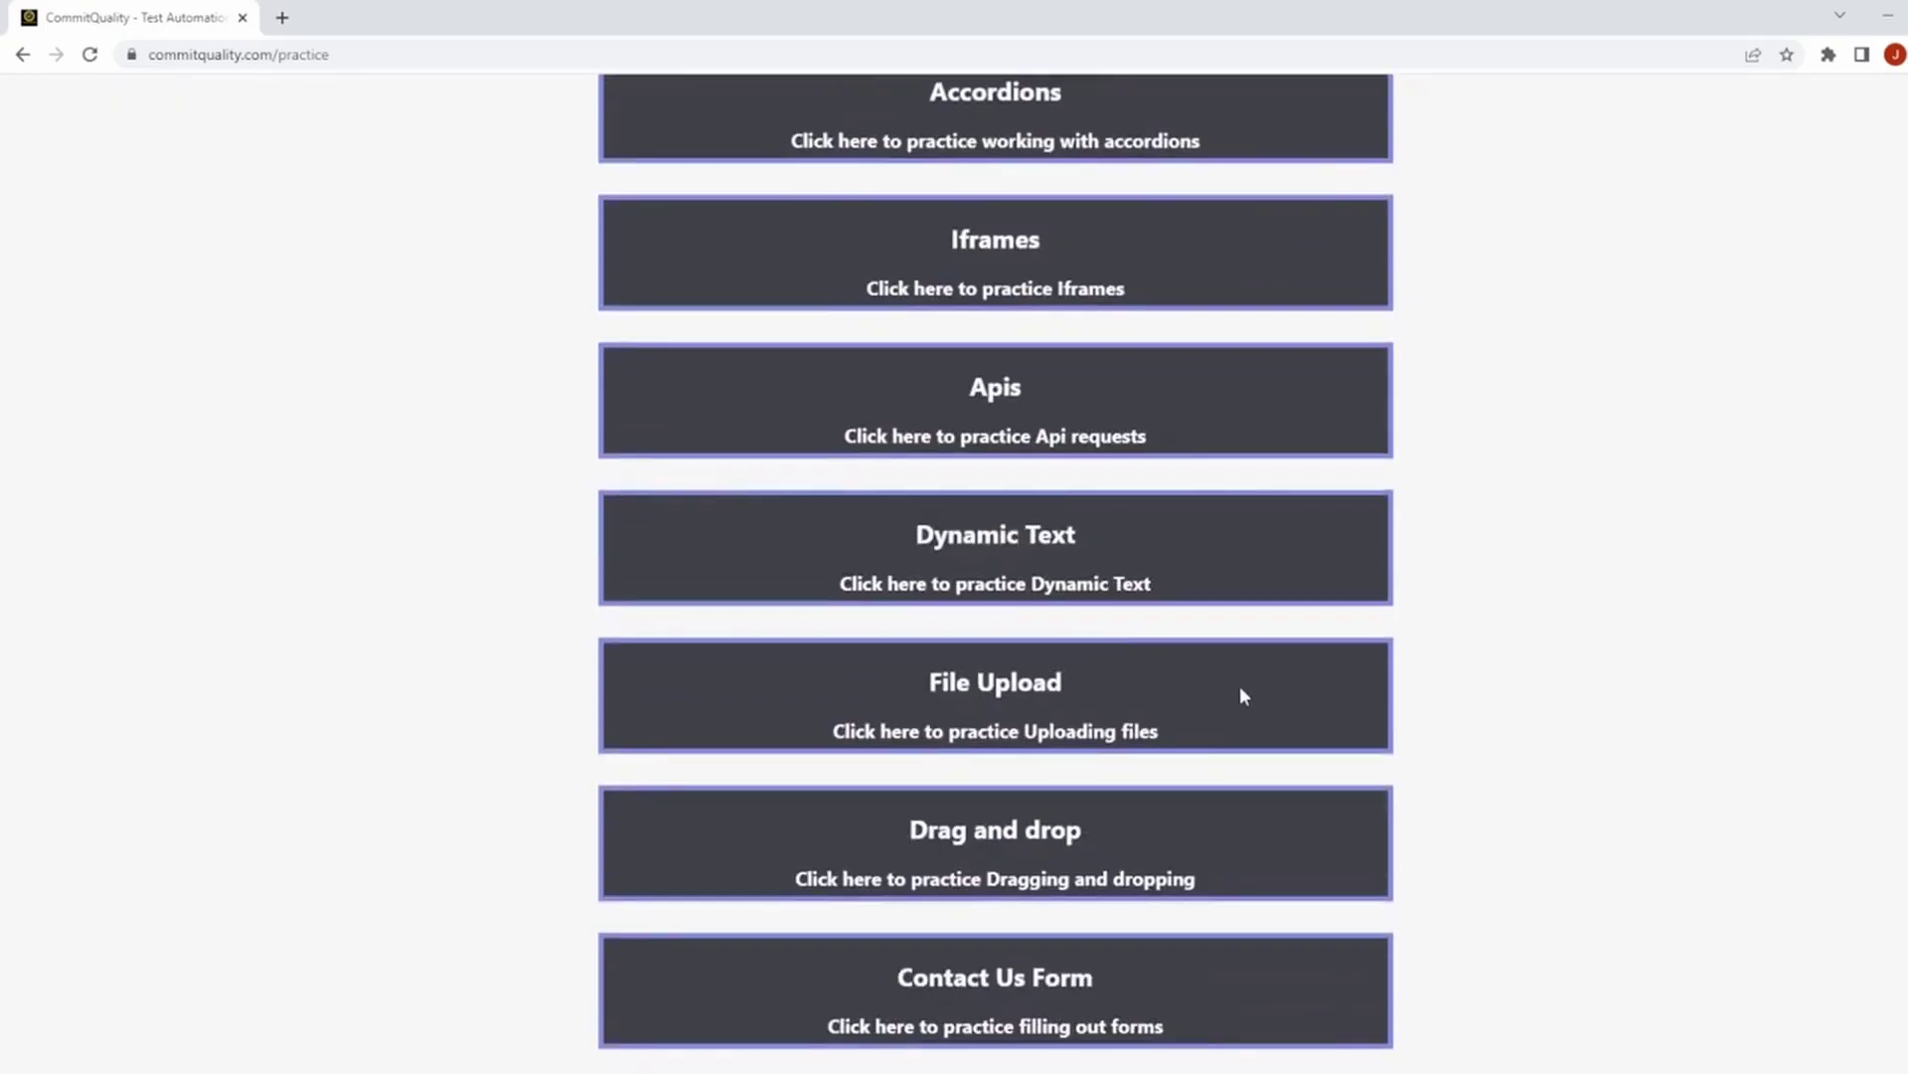
scroll(1329, 765, up, 4)
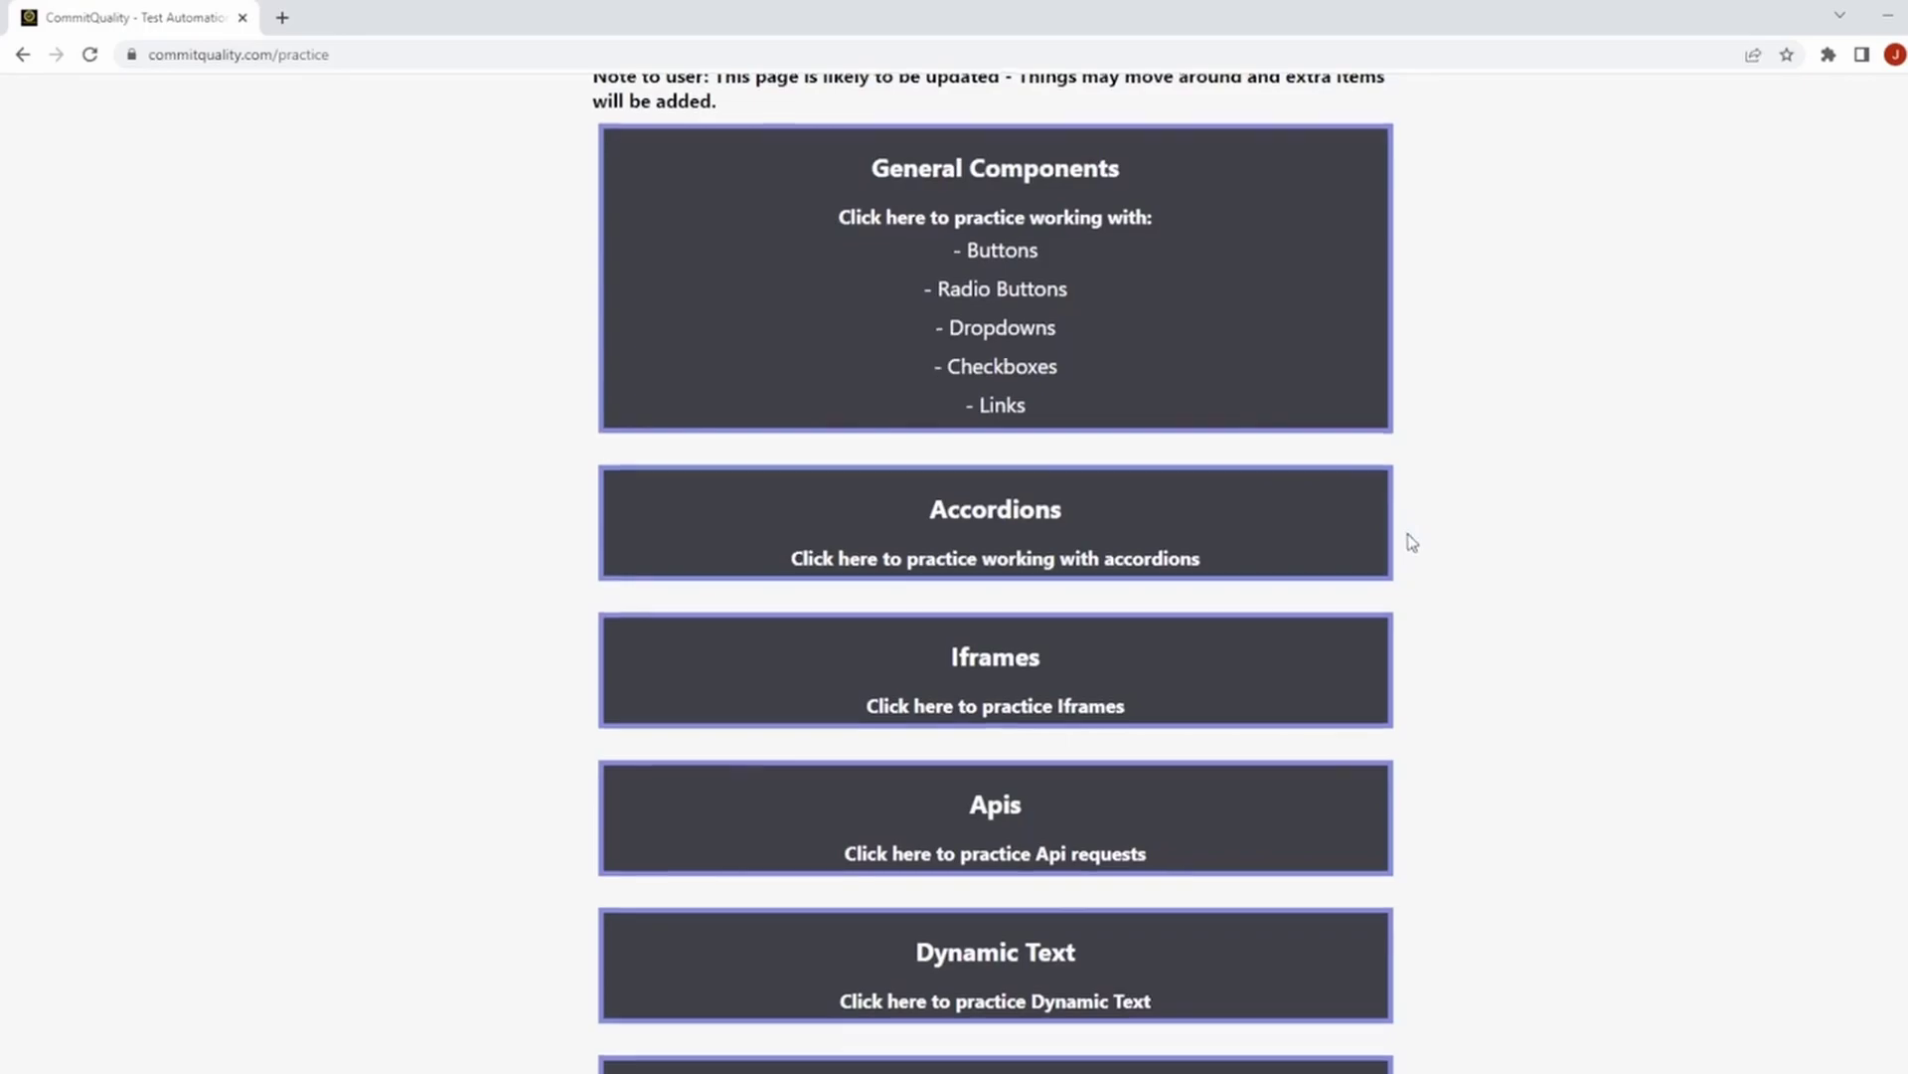
scroll(1413, 542, down, 4)
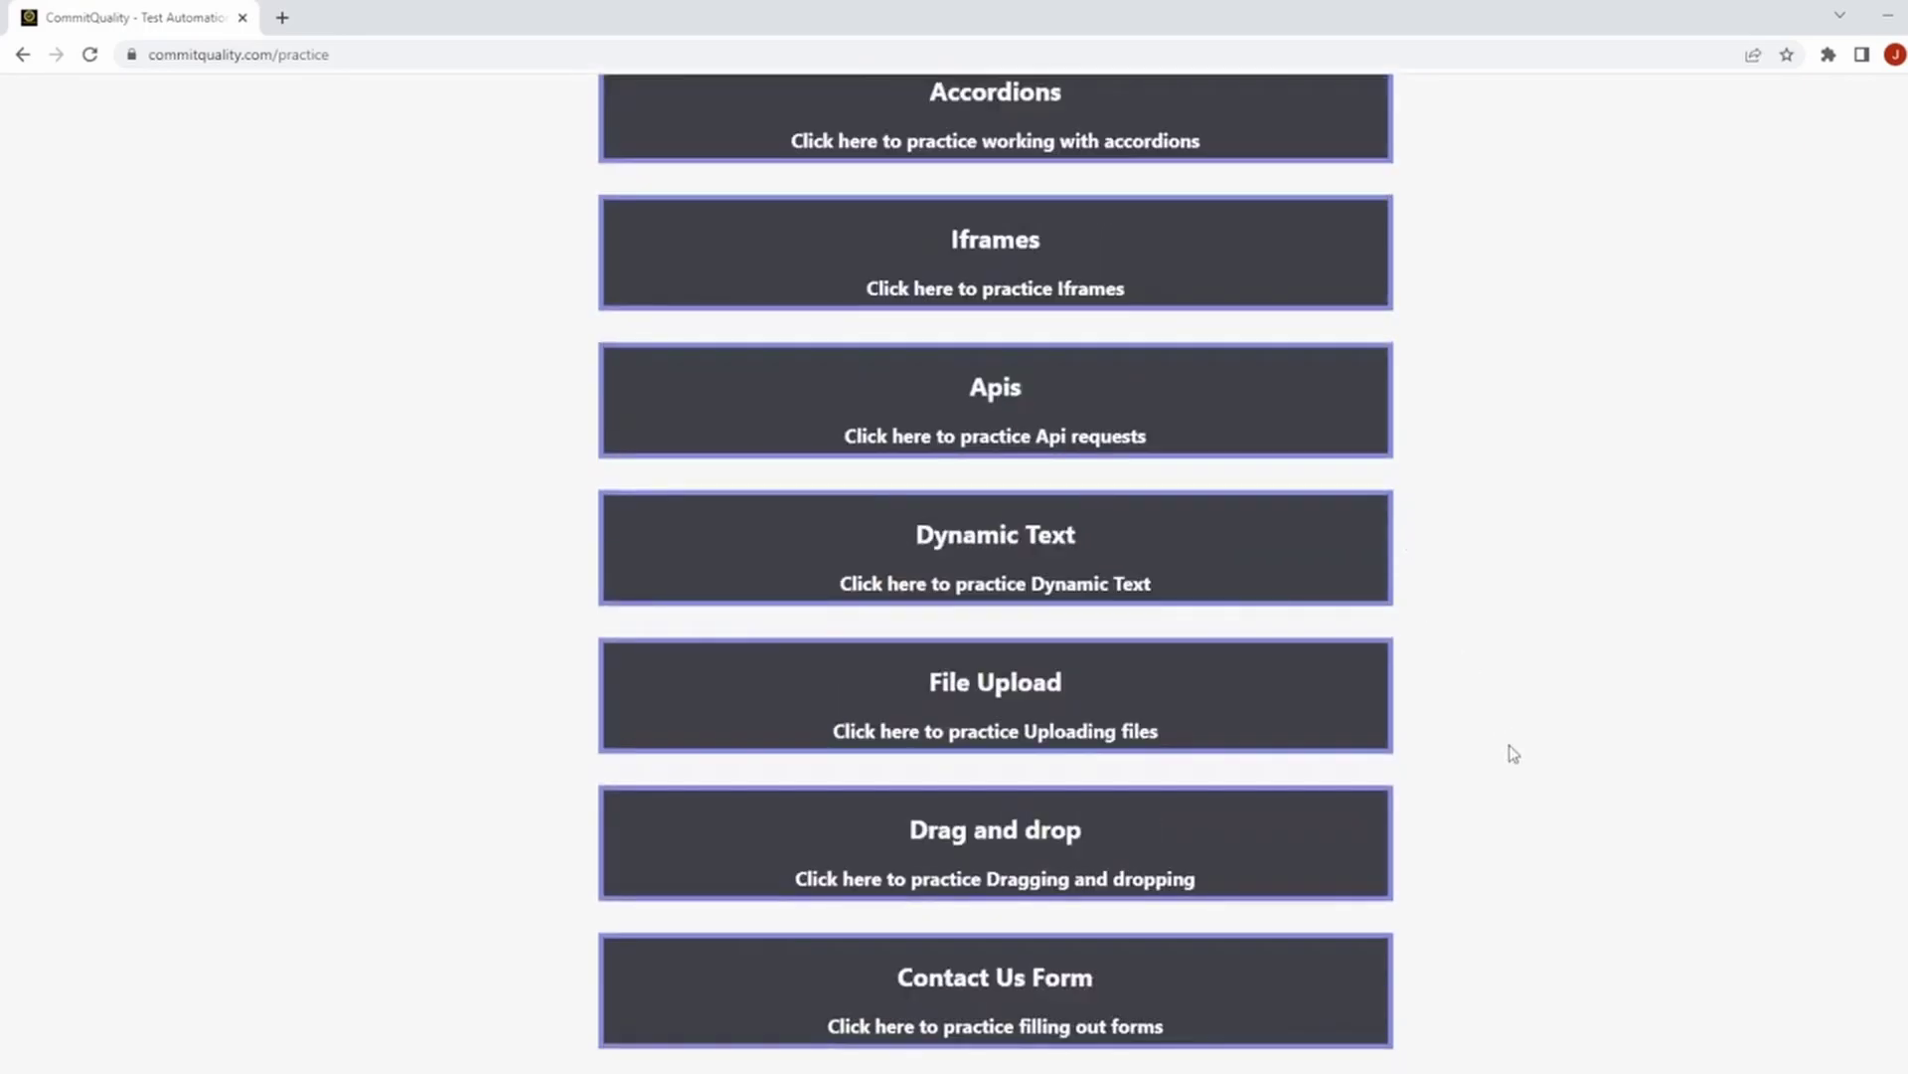
scroll(1098, 546, up, 4)
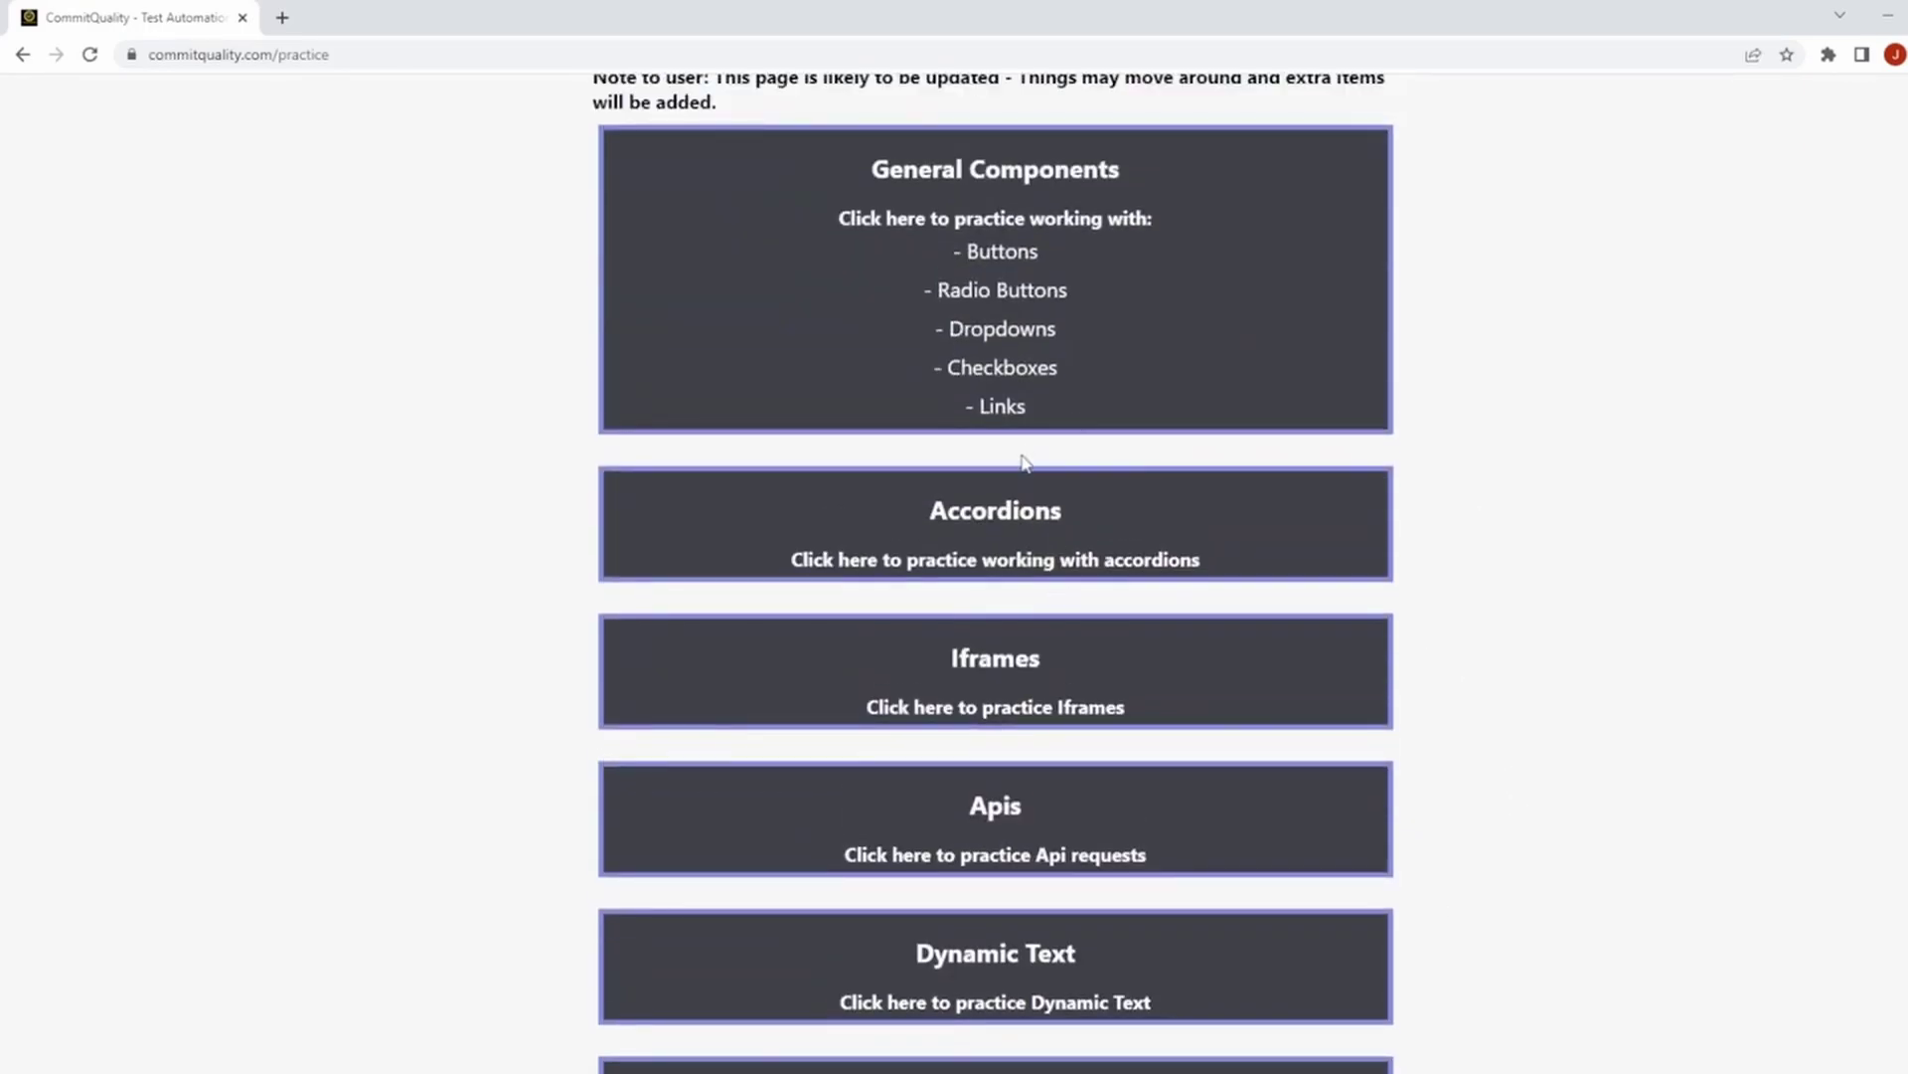
scroll(1022, 456, down, 4)
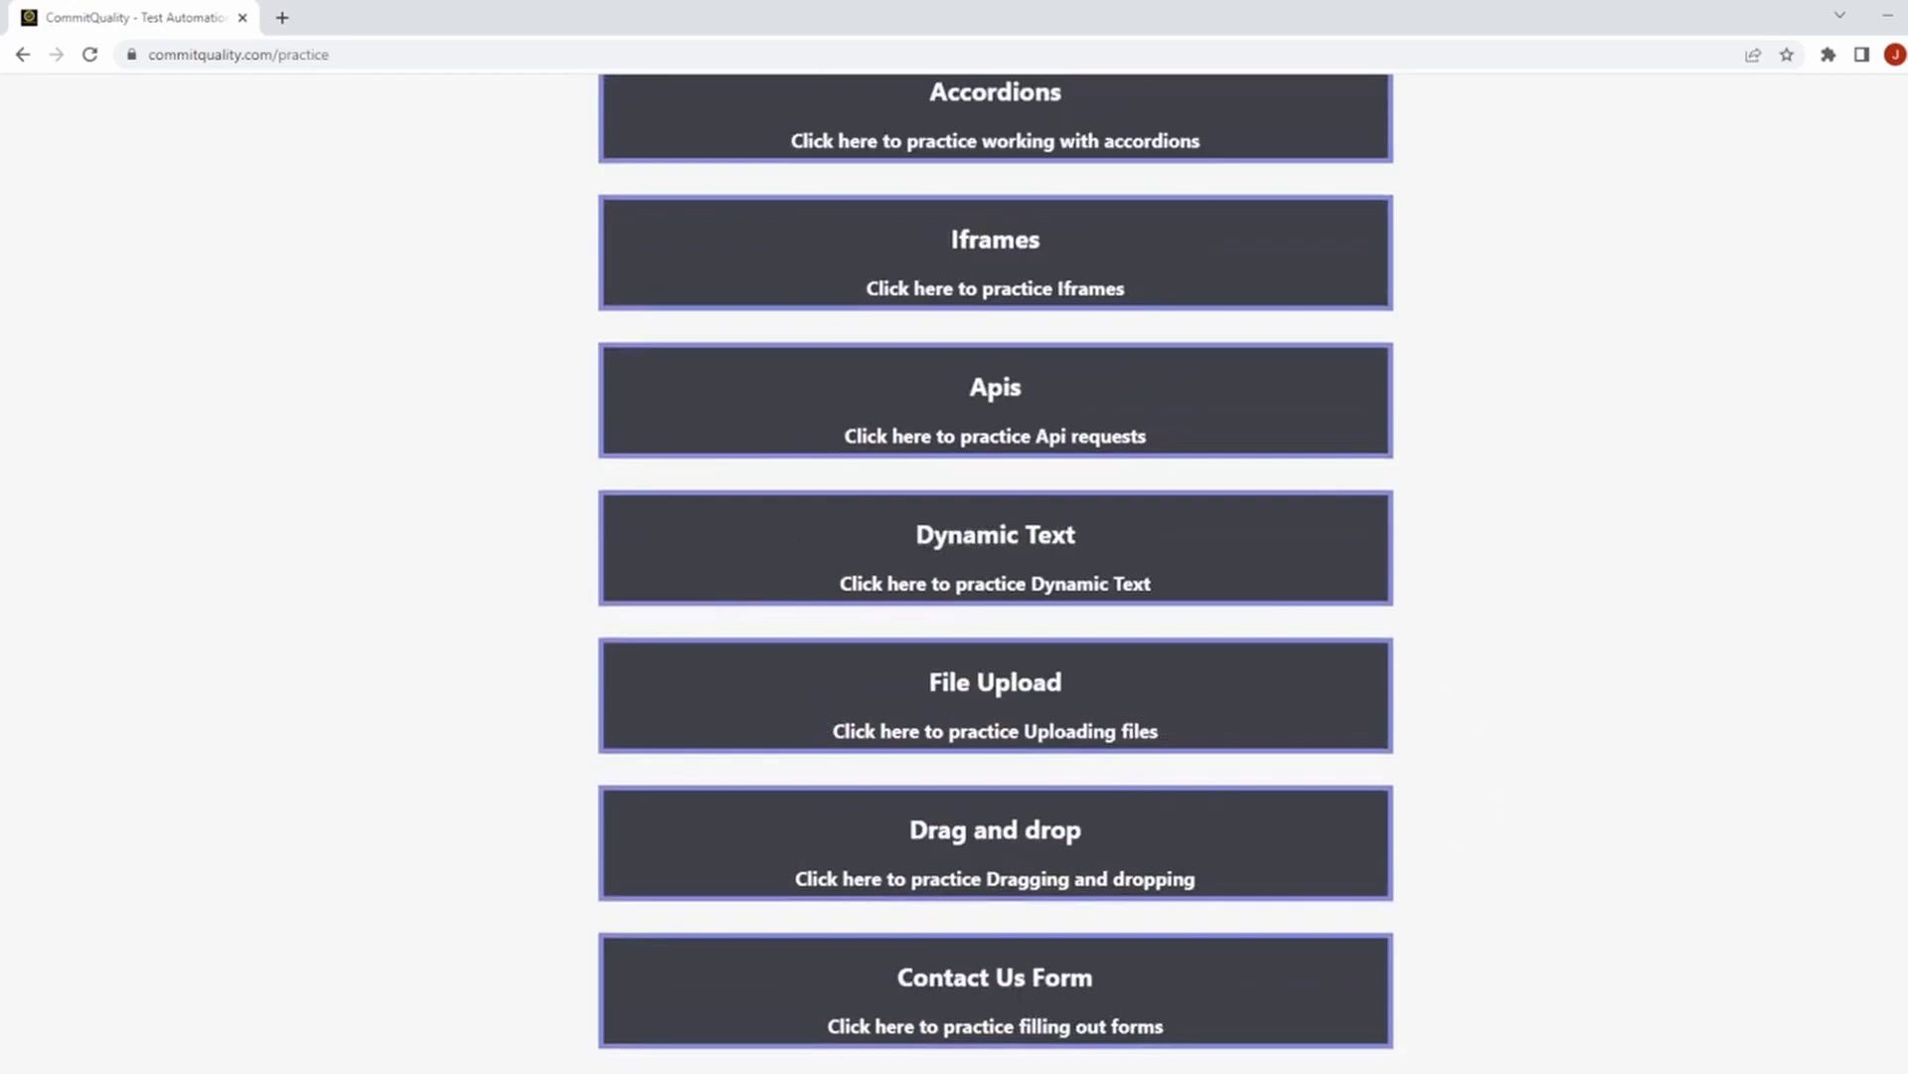
scroll(995, 574, up, 5)
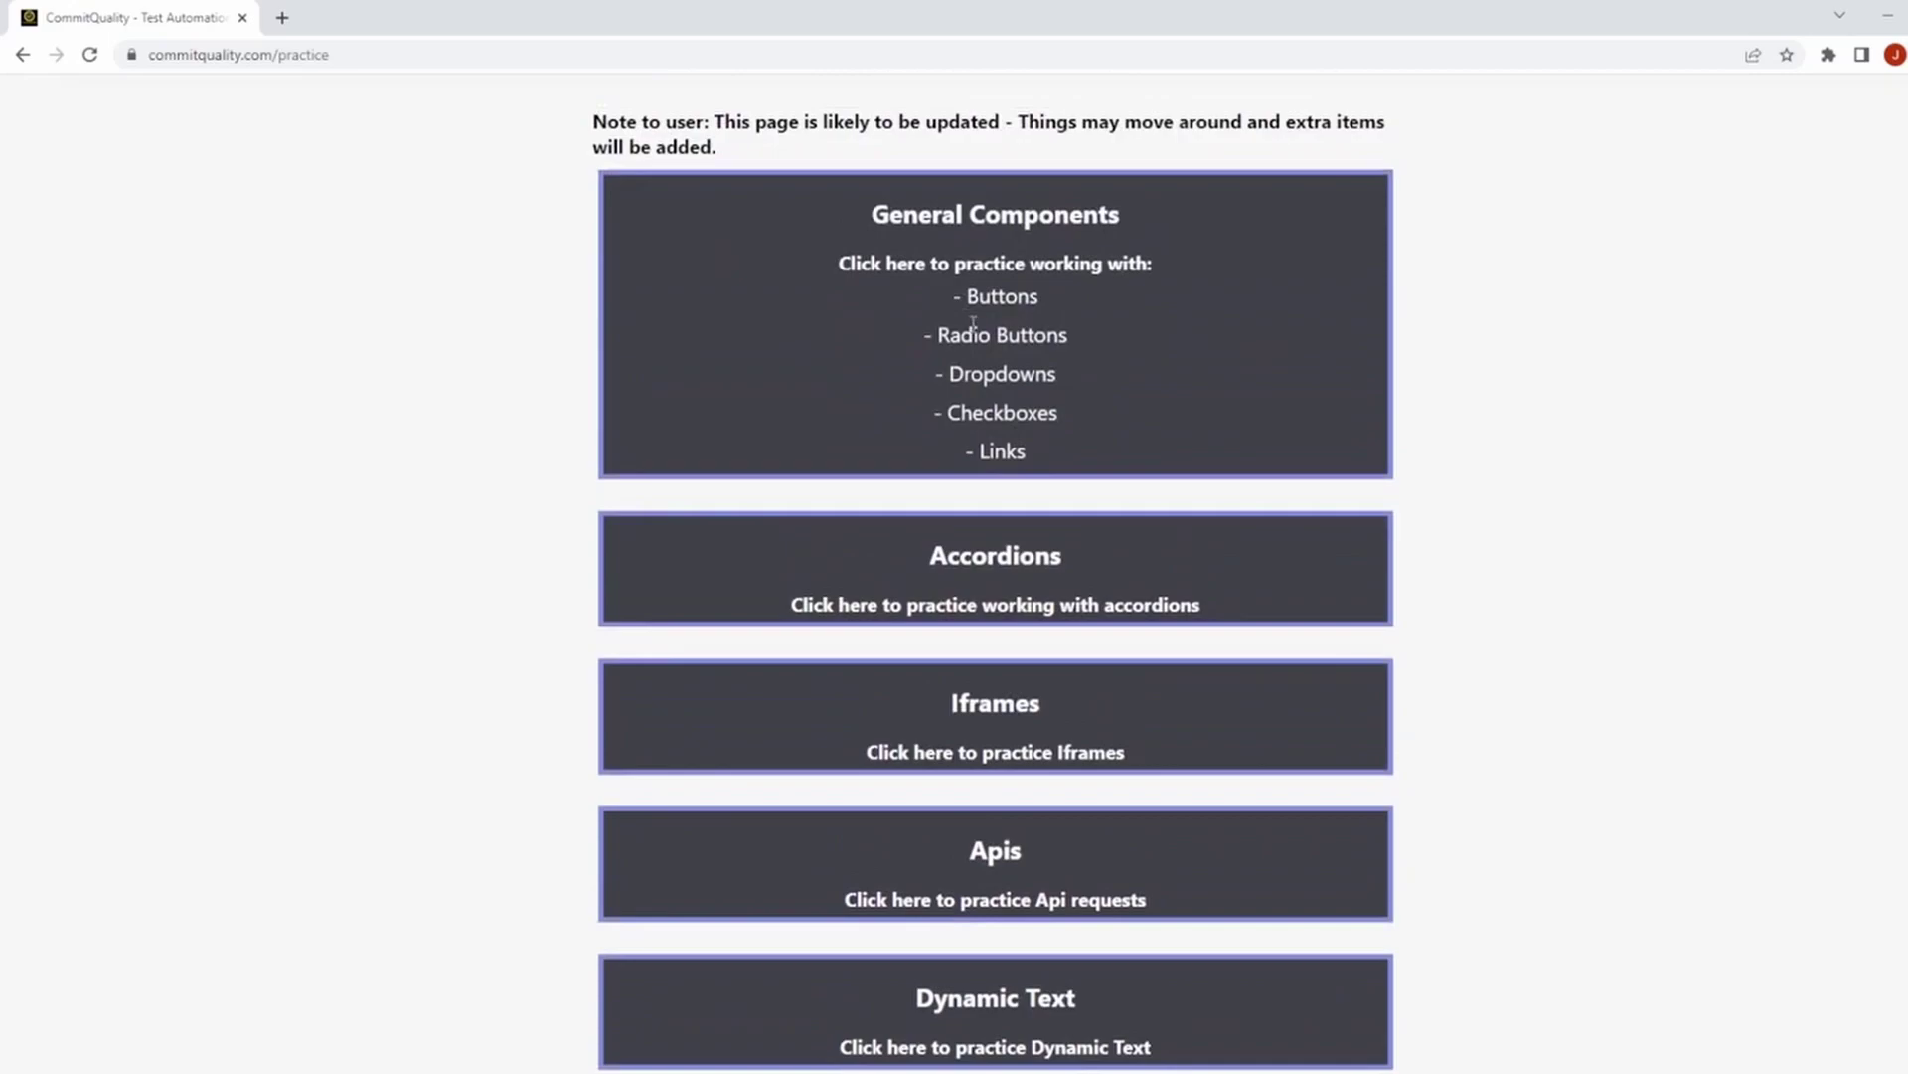
On General Components, try the dropdown and tick then untick Checkboxes 1 to 3.
click(939, 316)
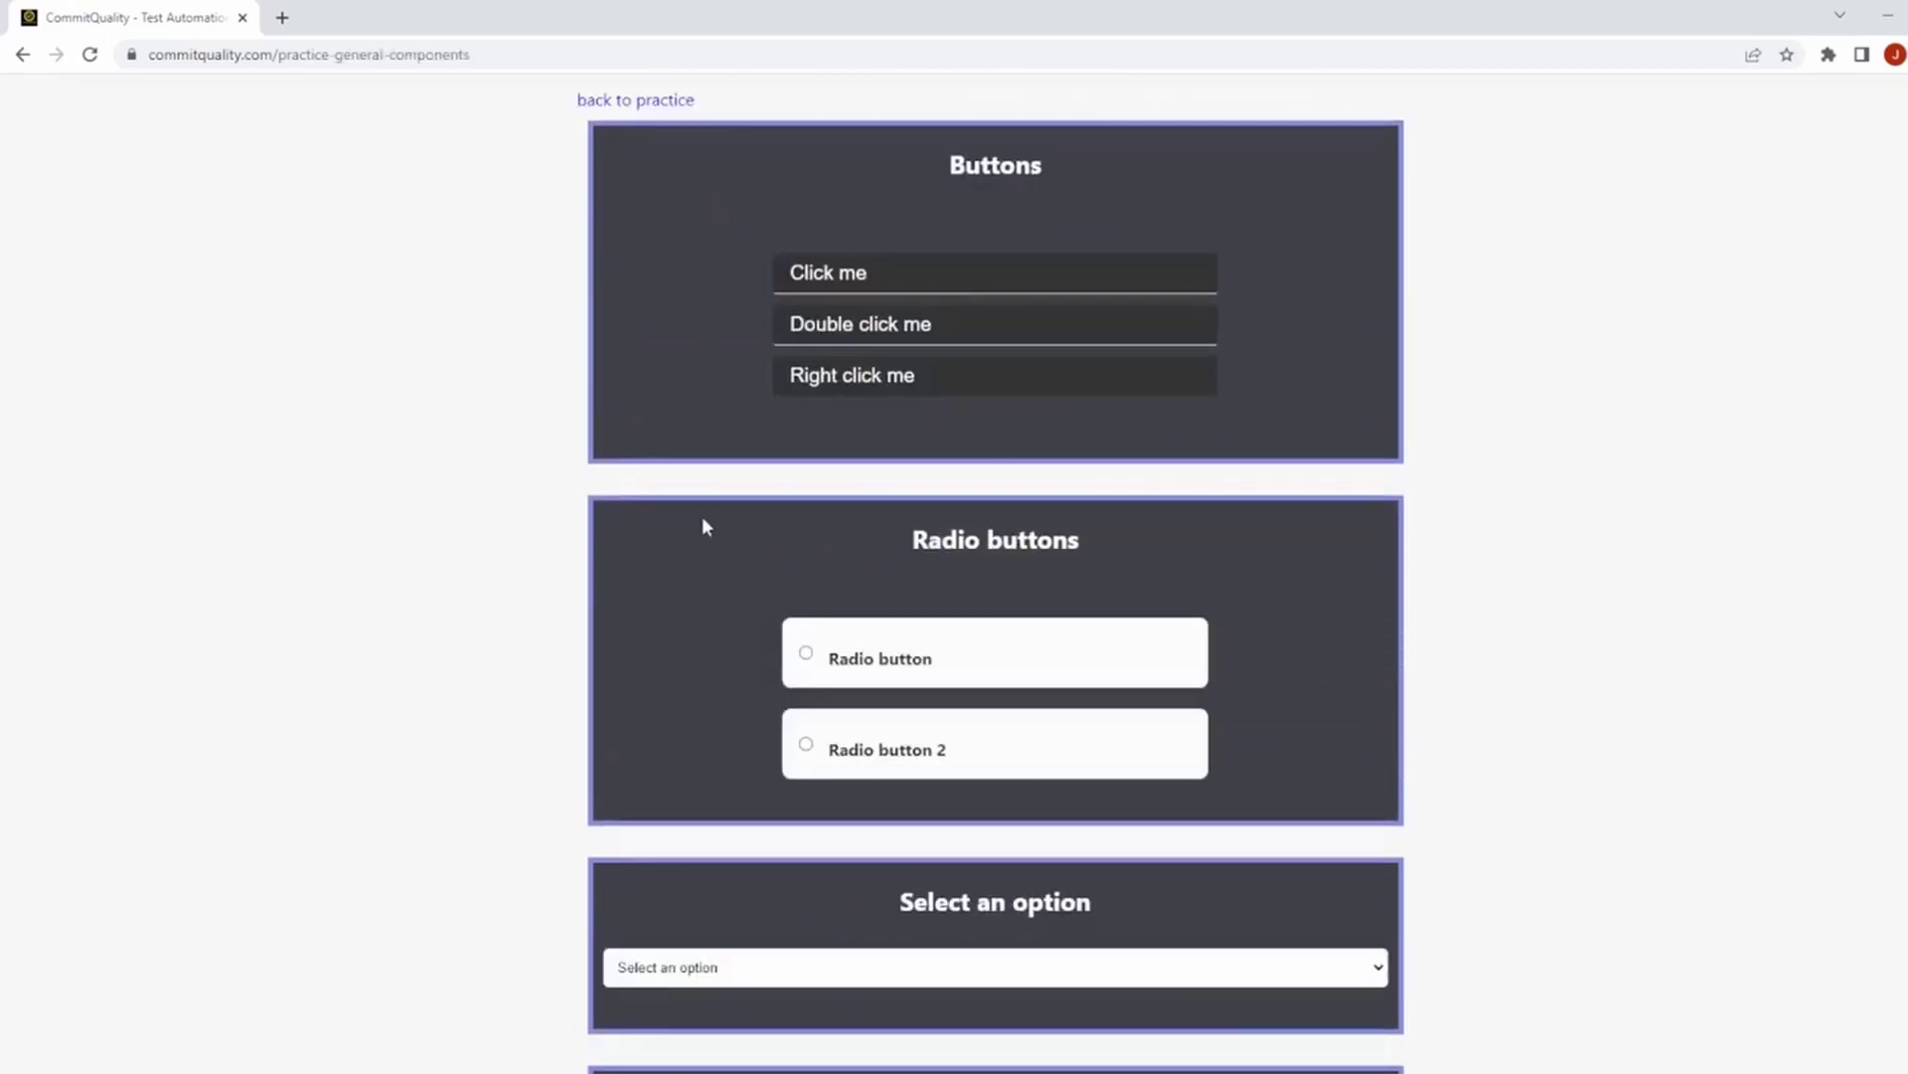
scroll(701, 232, down, 5)
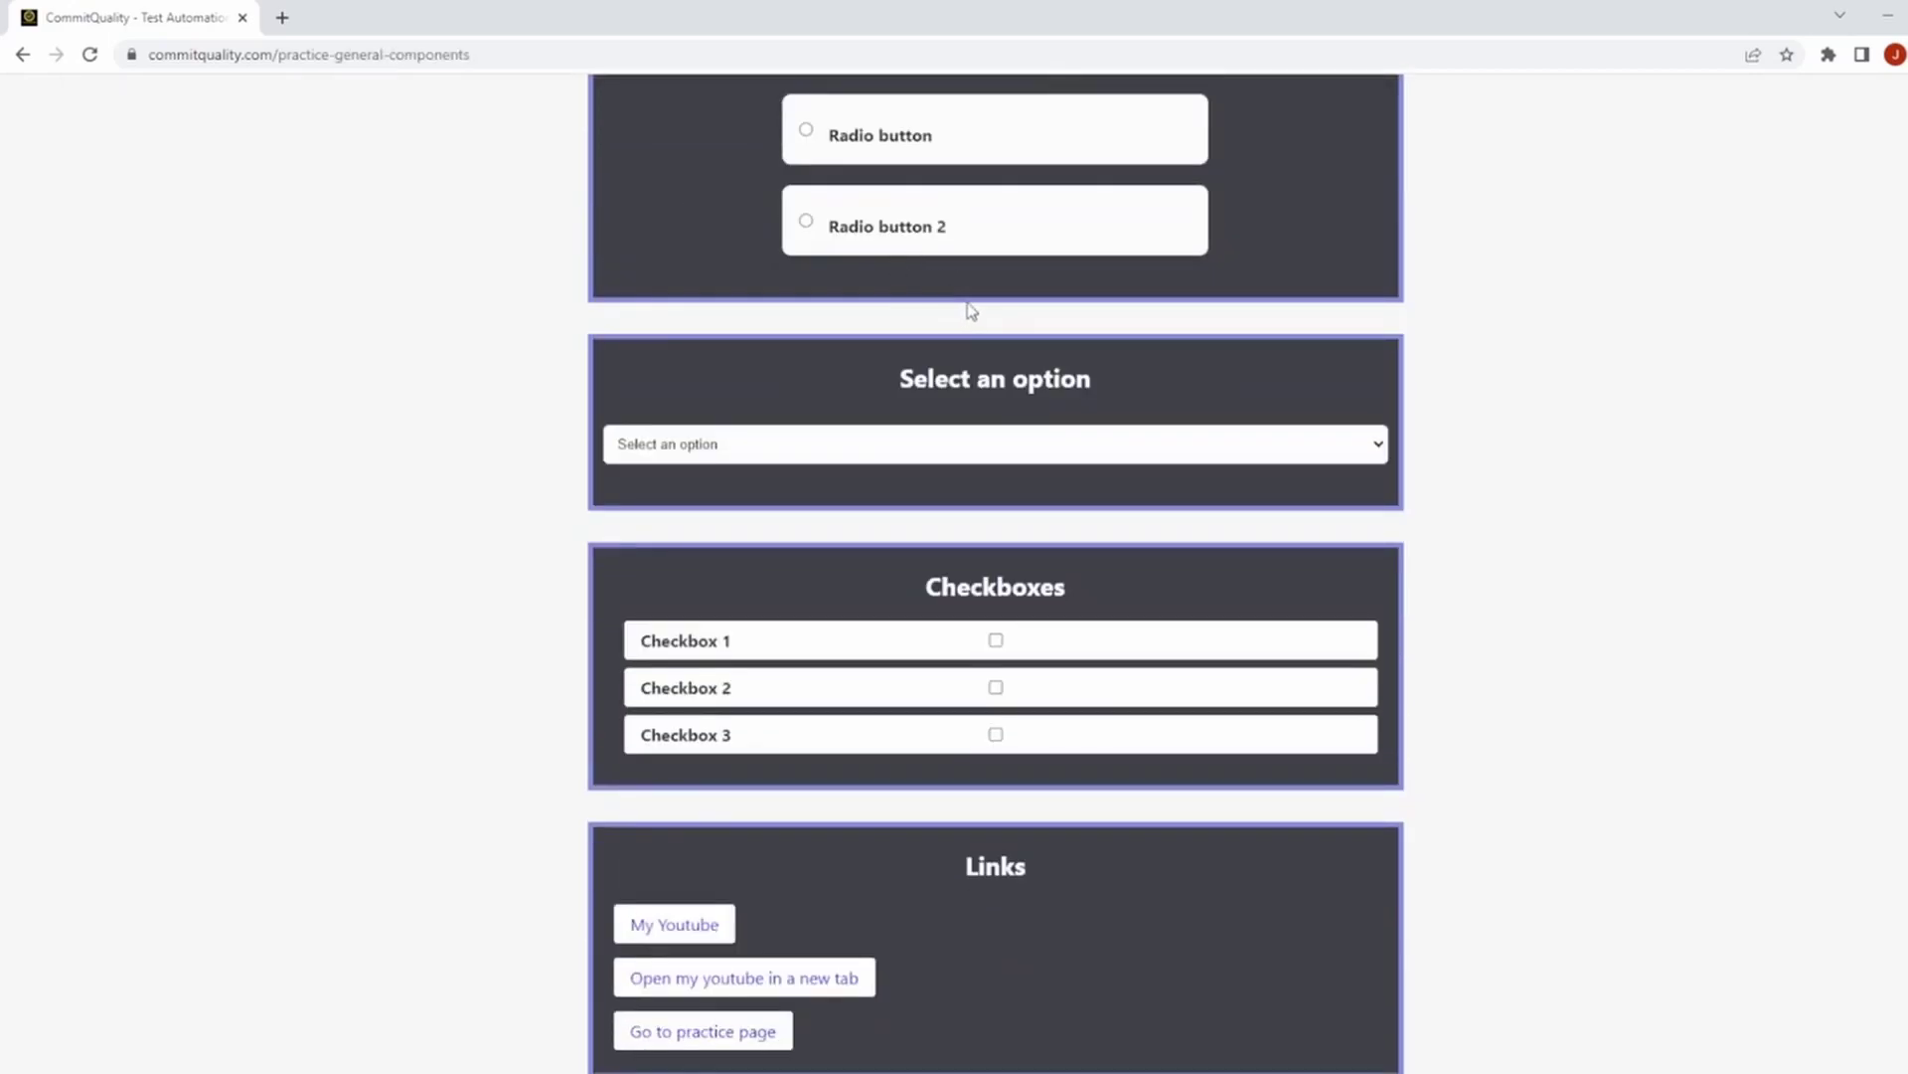
click(823, 452)
click(823, 452)
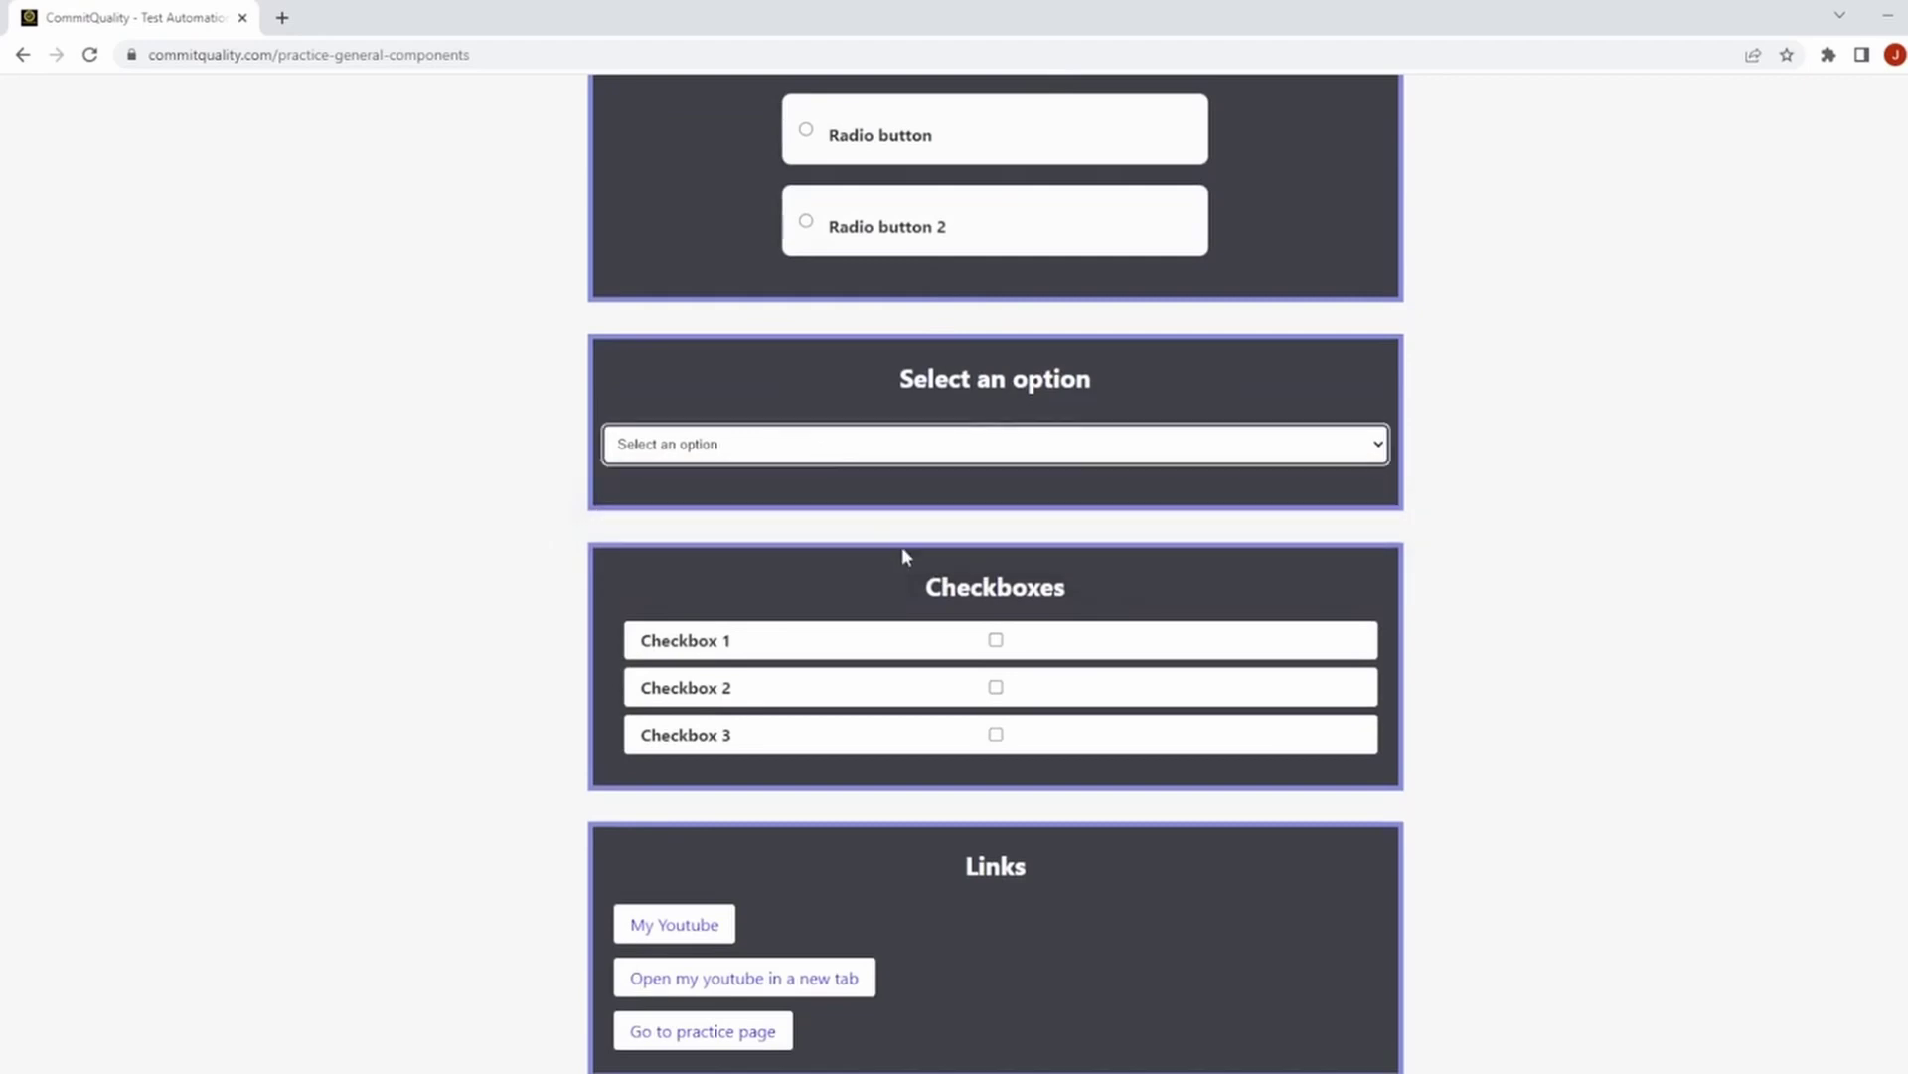
scroll(944, 576, down, 1)
click(996, 612)
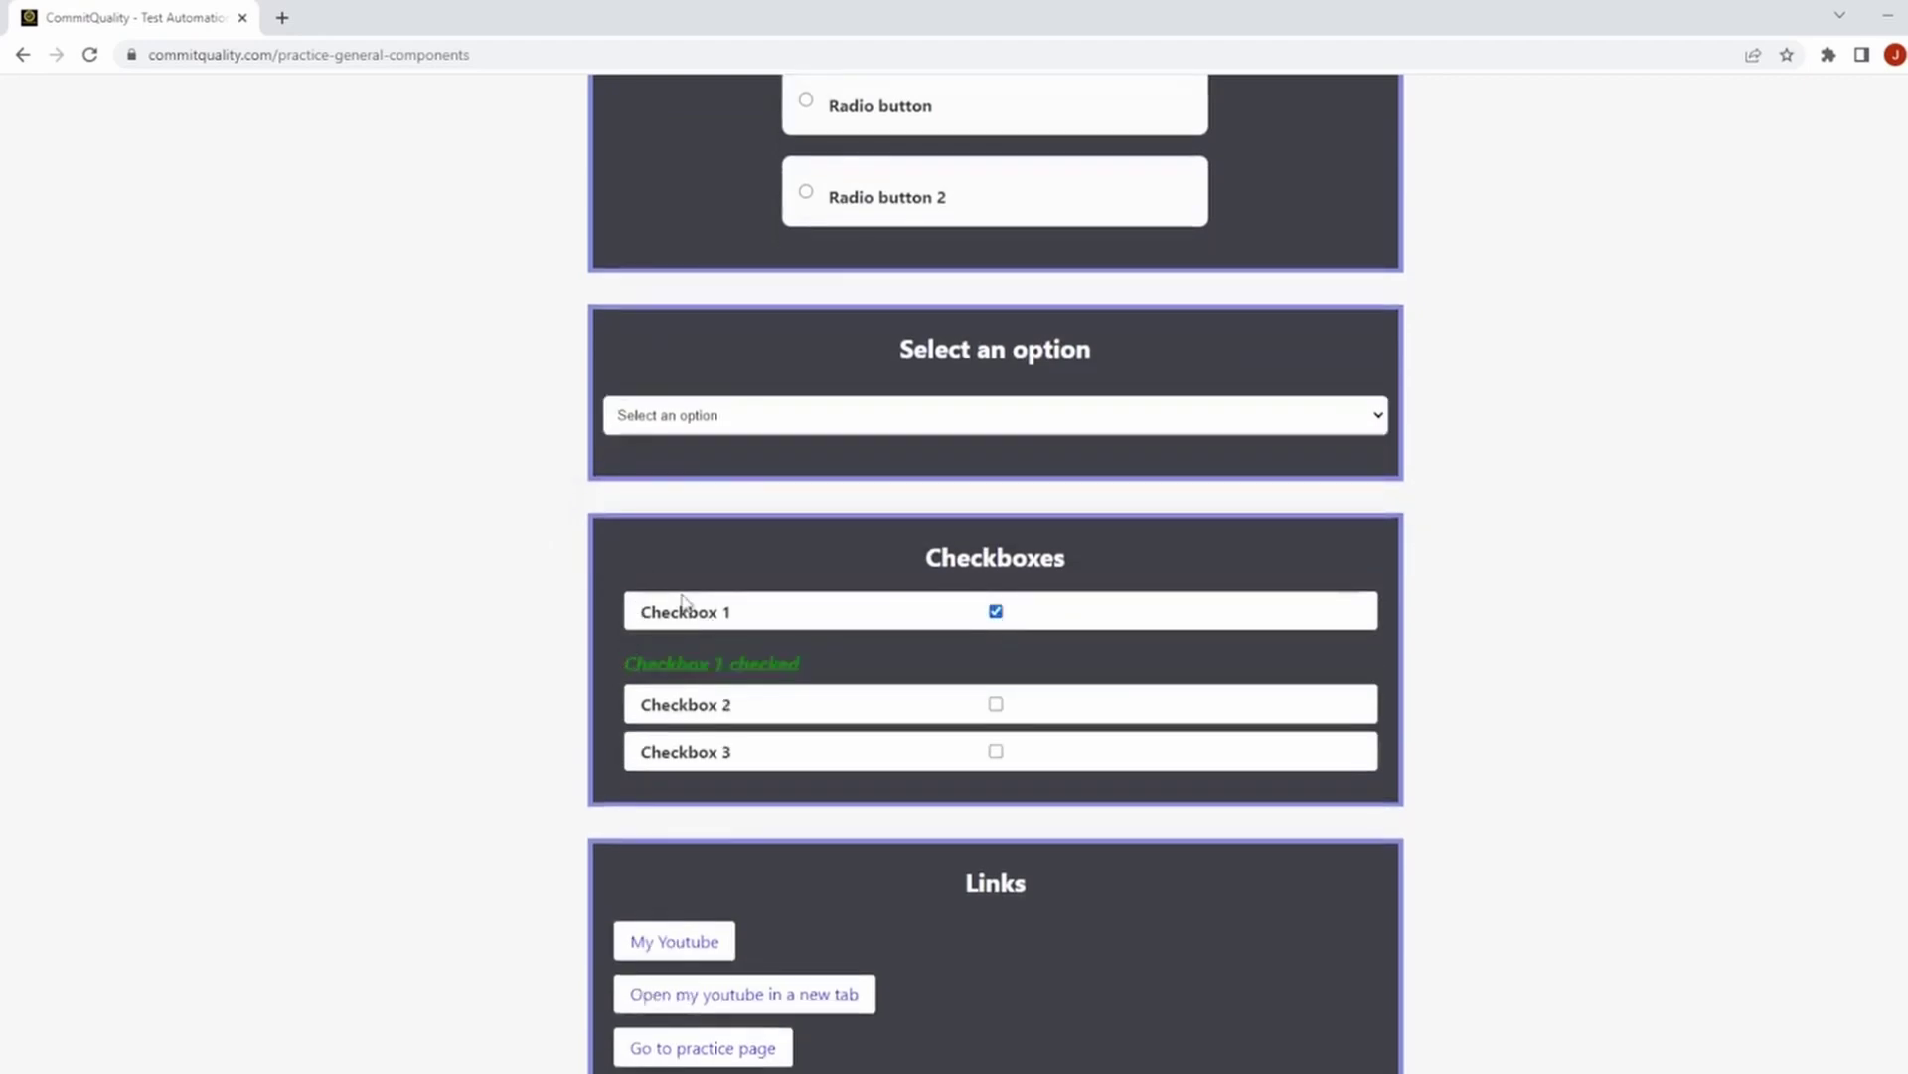
click(997, 708)
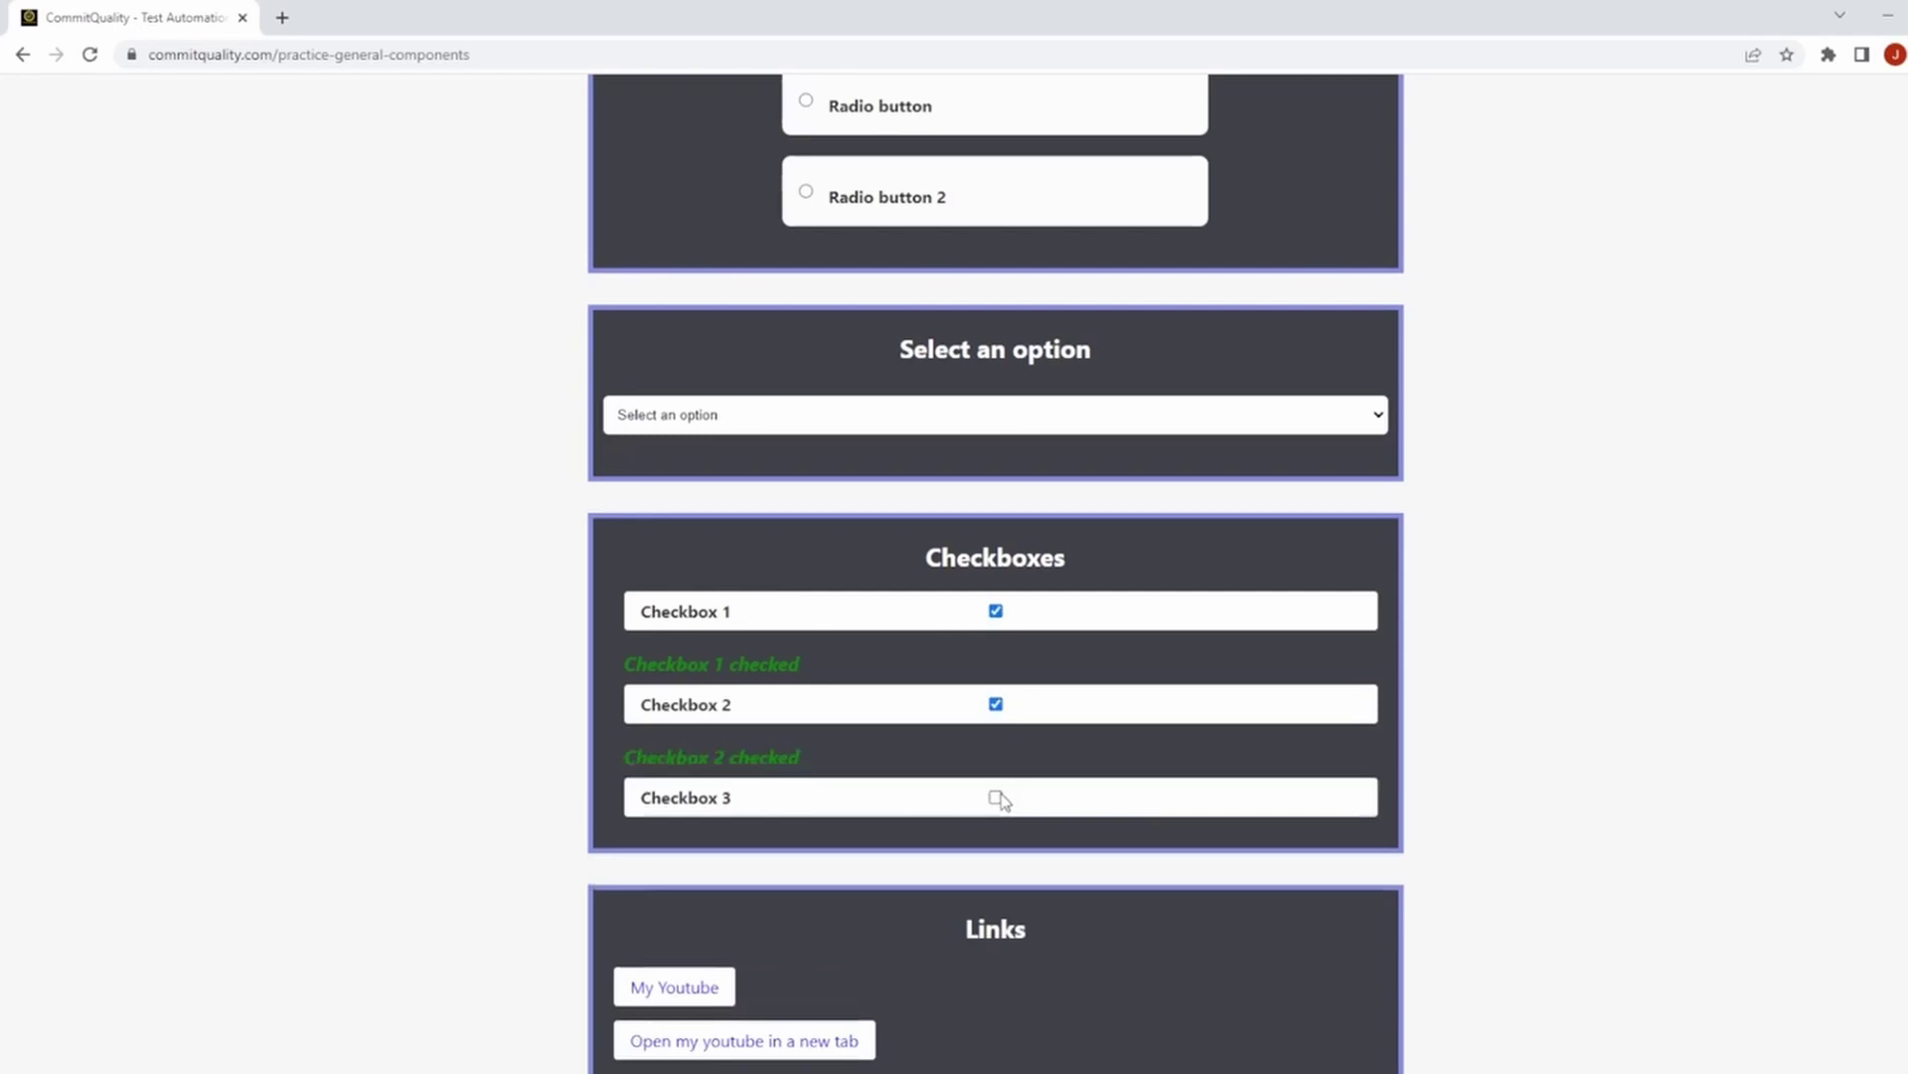
click(997, 798)
click(997, 799)
click(997, 708)
click(994, 610)
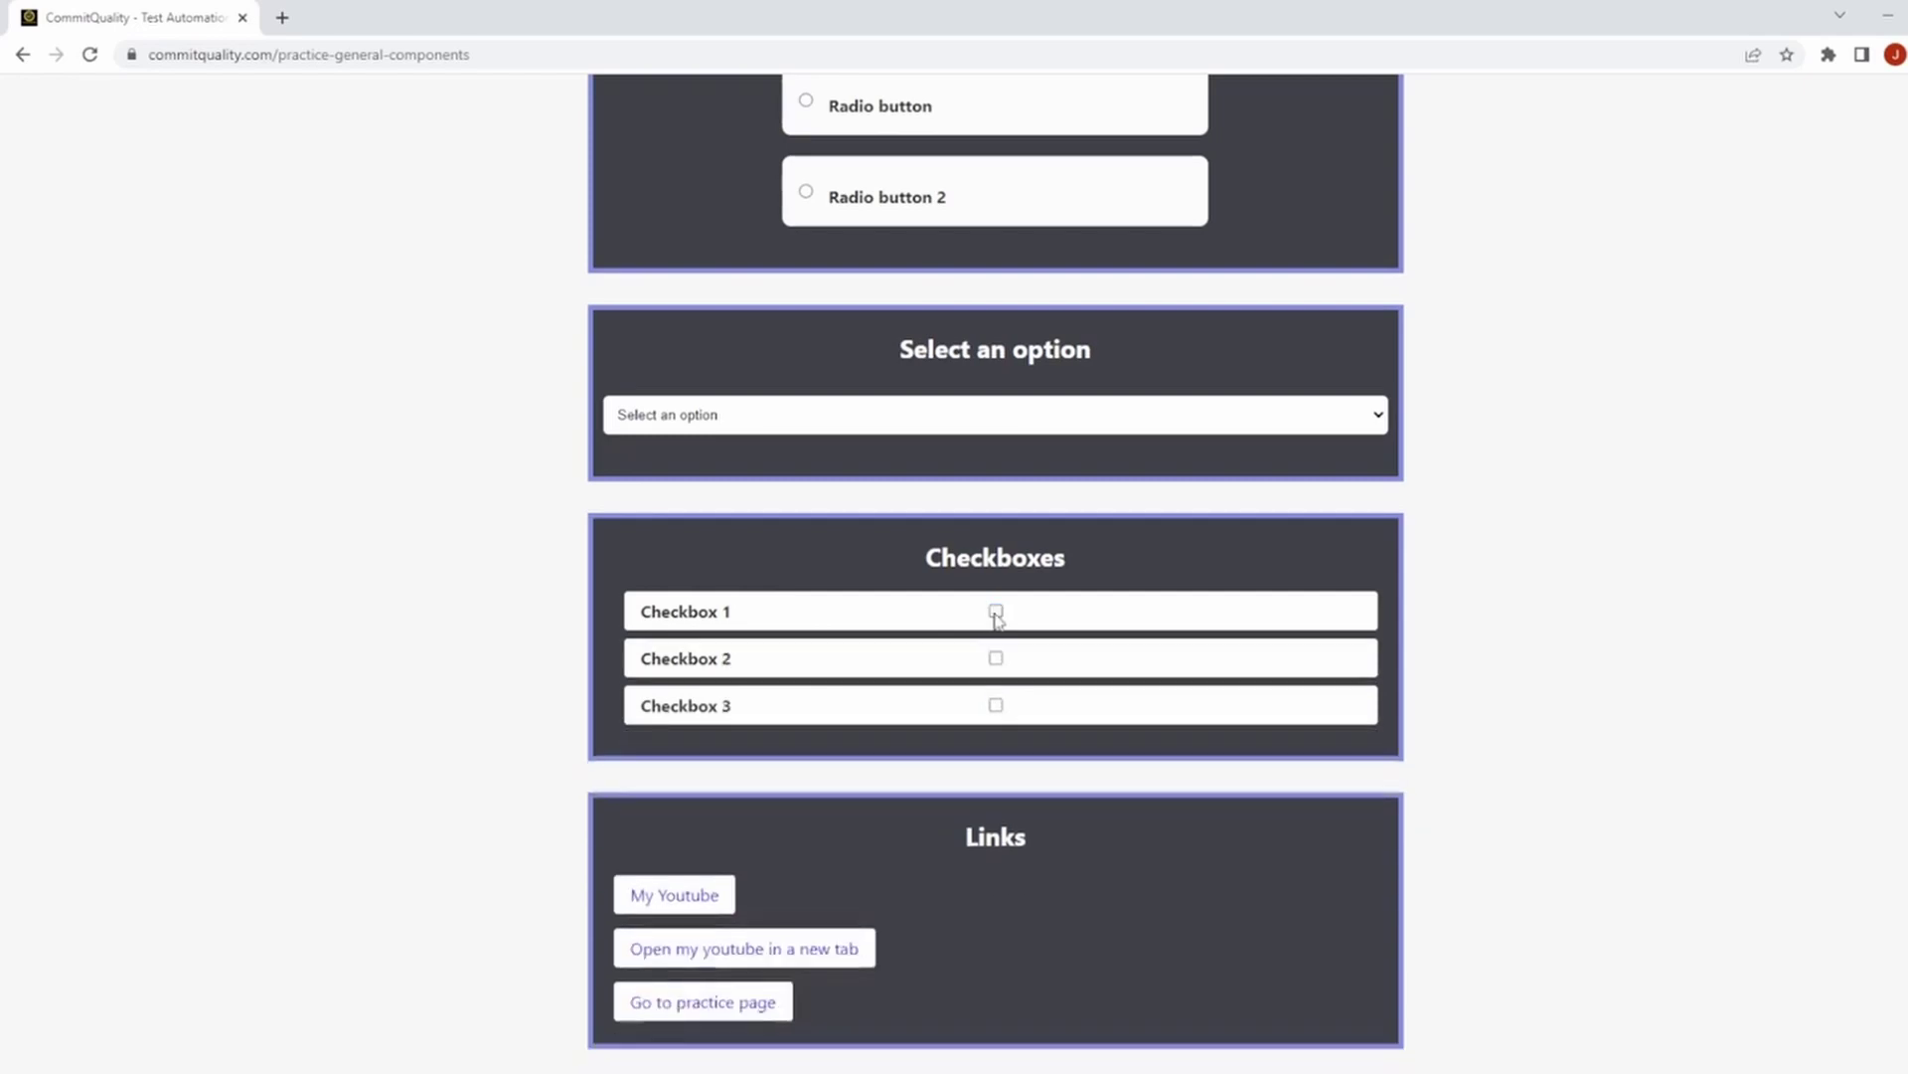
scroll(944, 606, up, 6)
From the Practice page open Apis and make the GET request, returning Status Code 200.
click(642, 189)
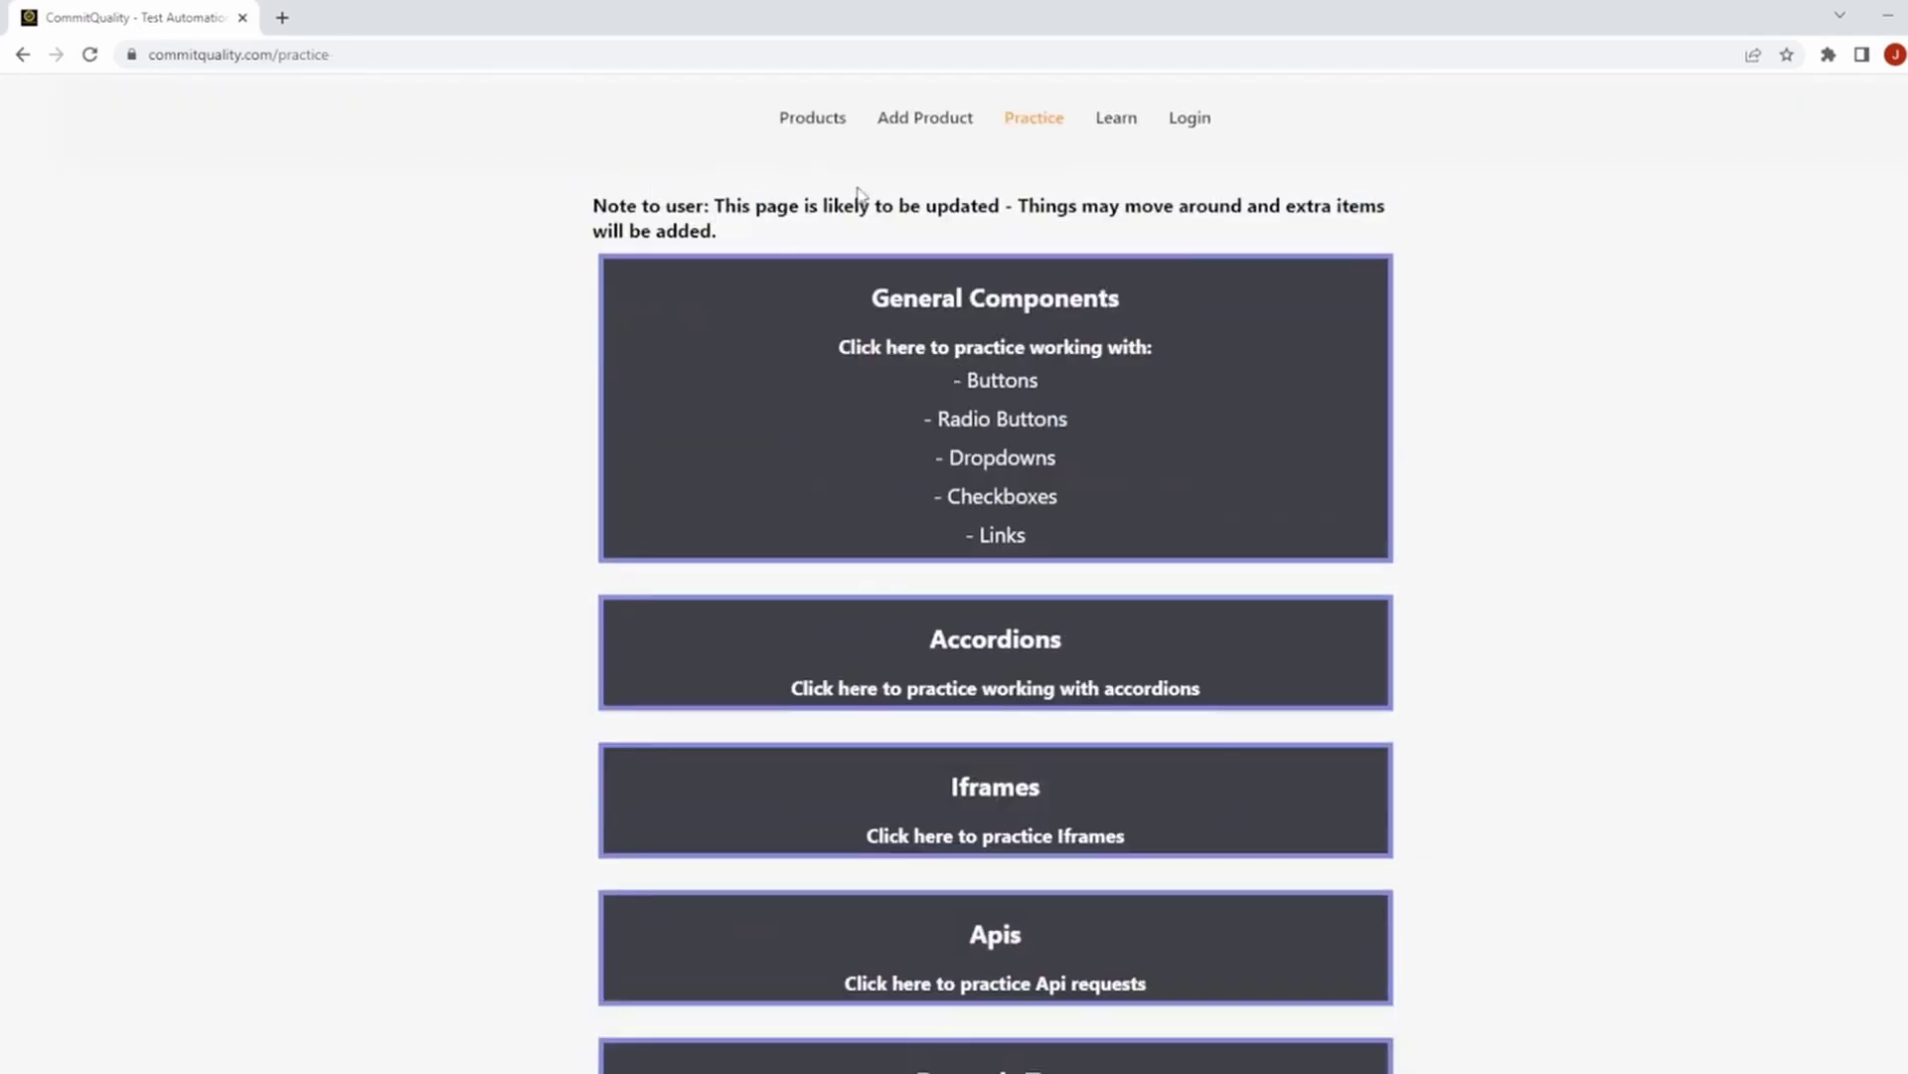
scroll(1207, 277, down, 2)
scroll(1222, 314, down, 3)
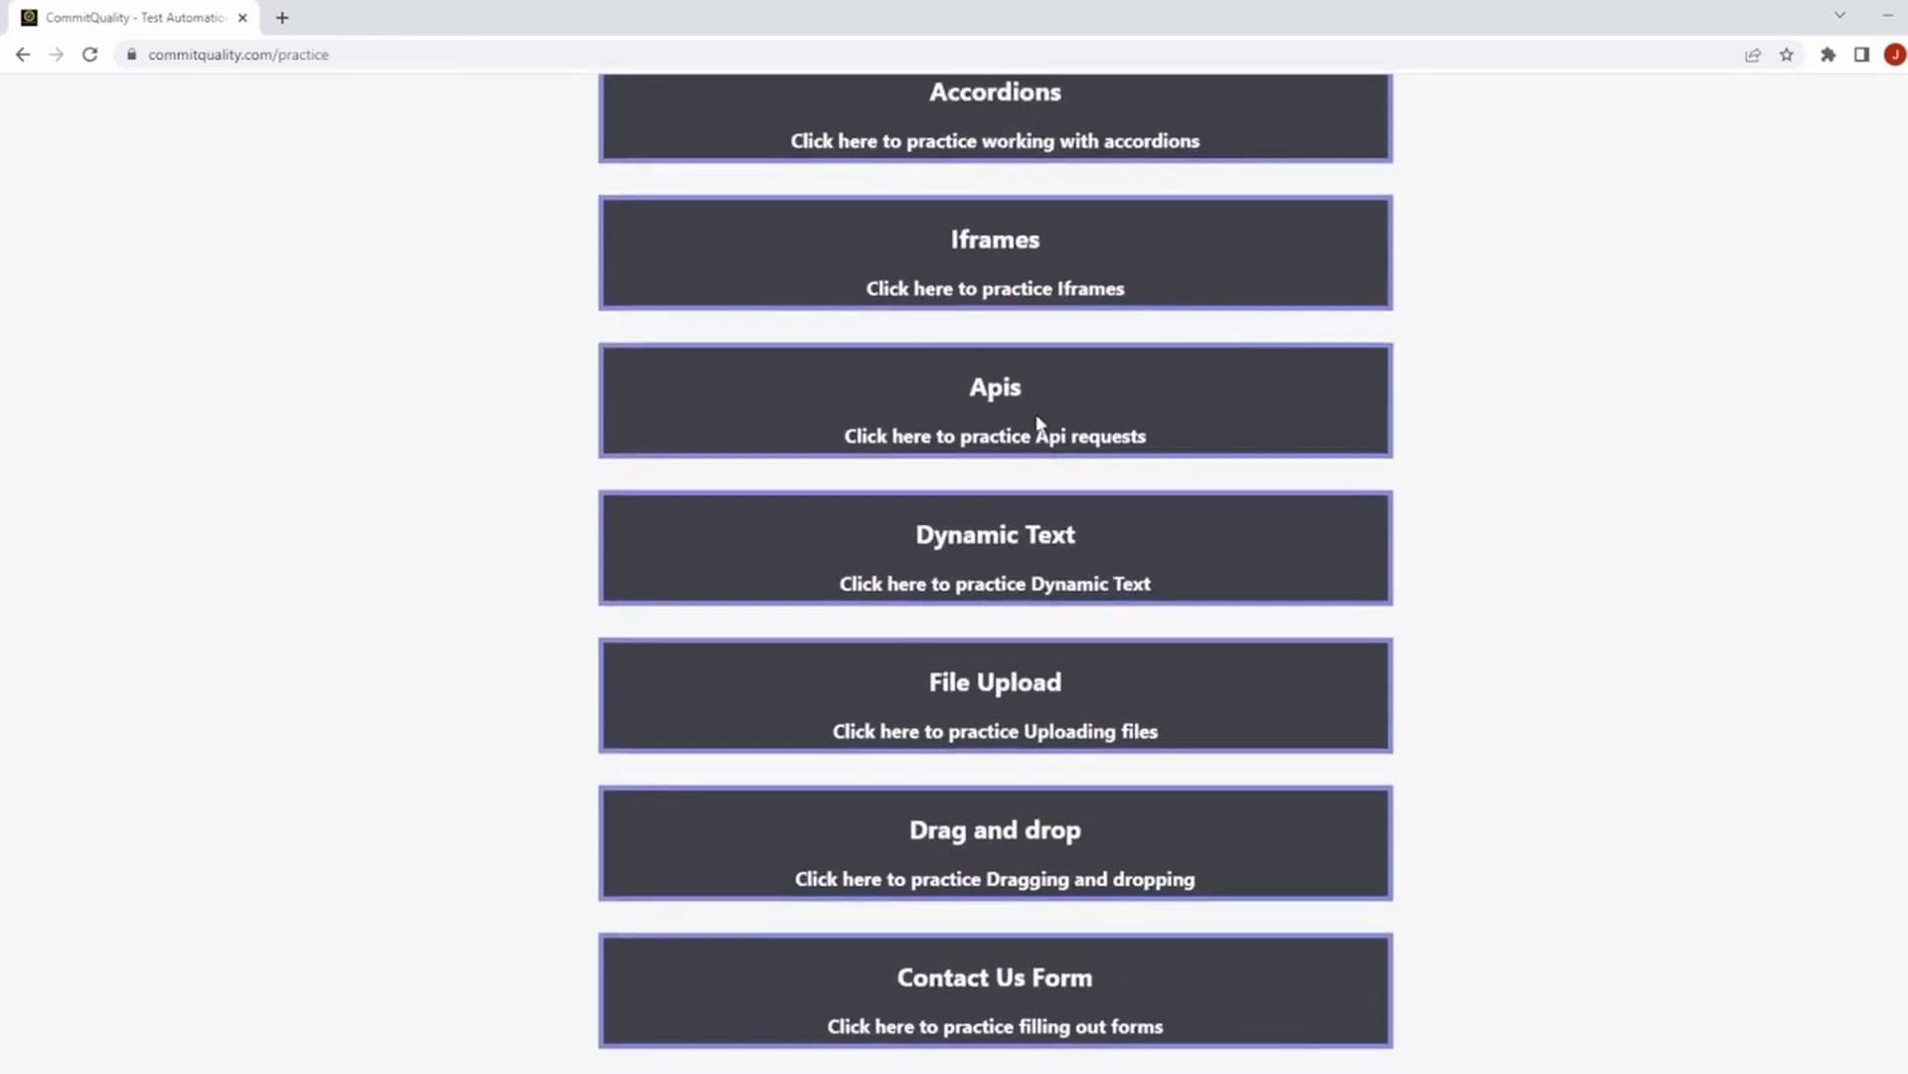
click(923, 419)
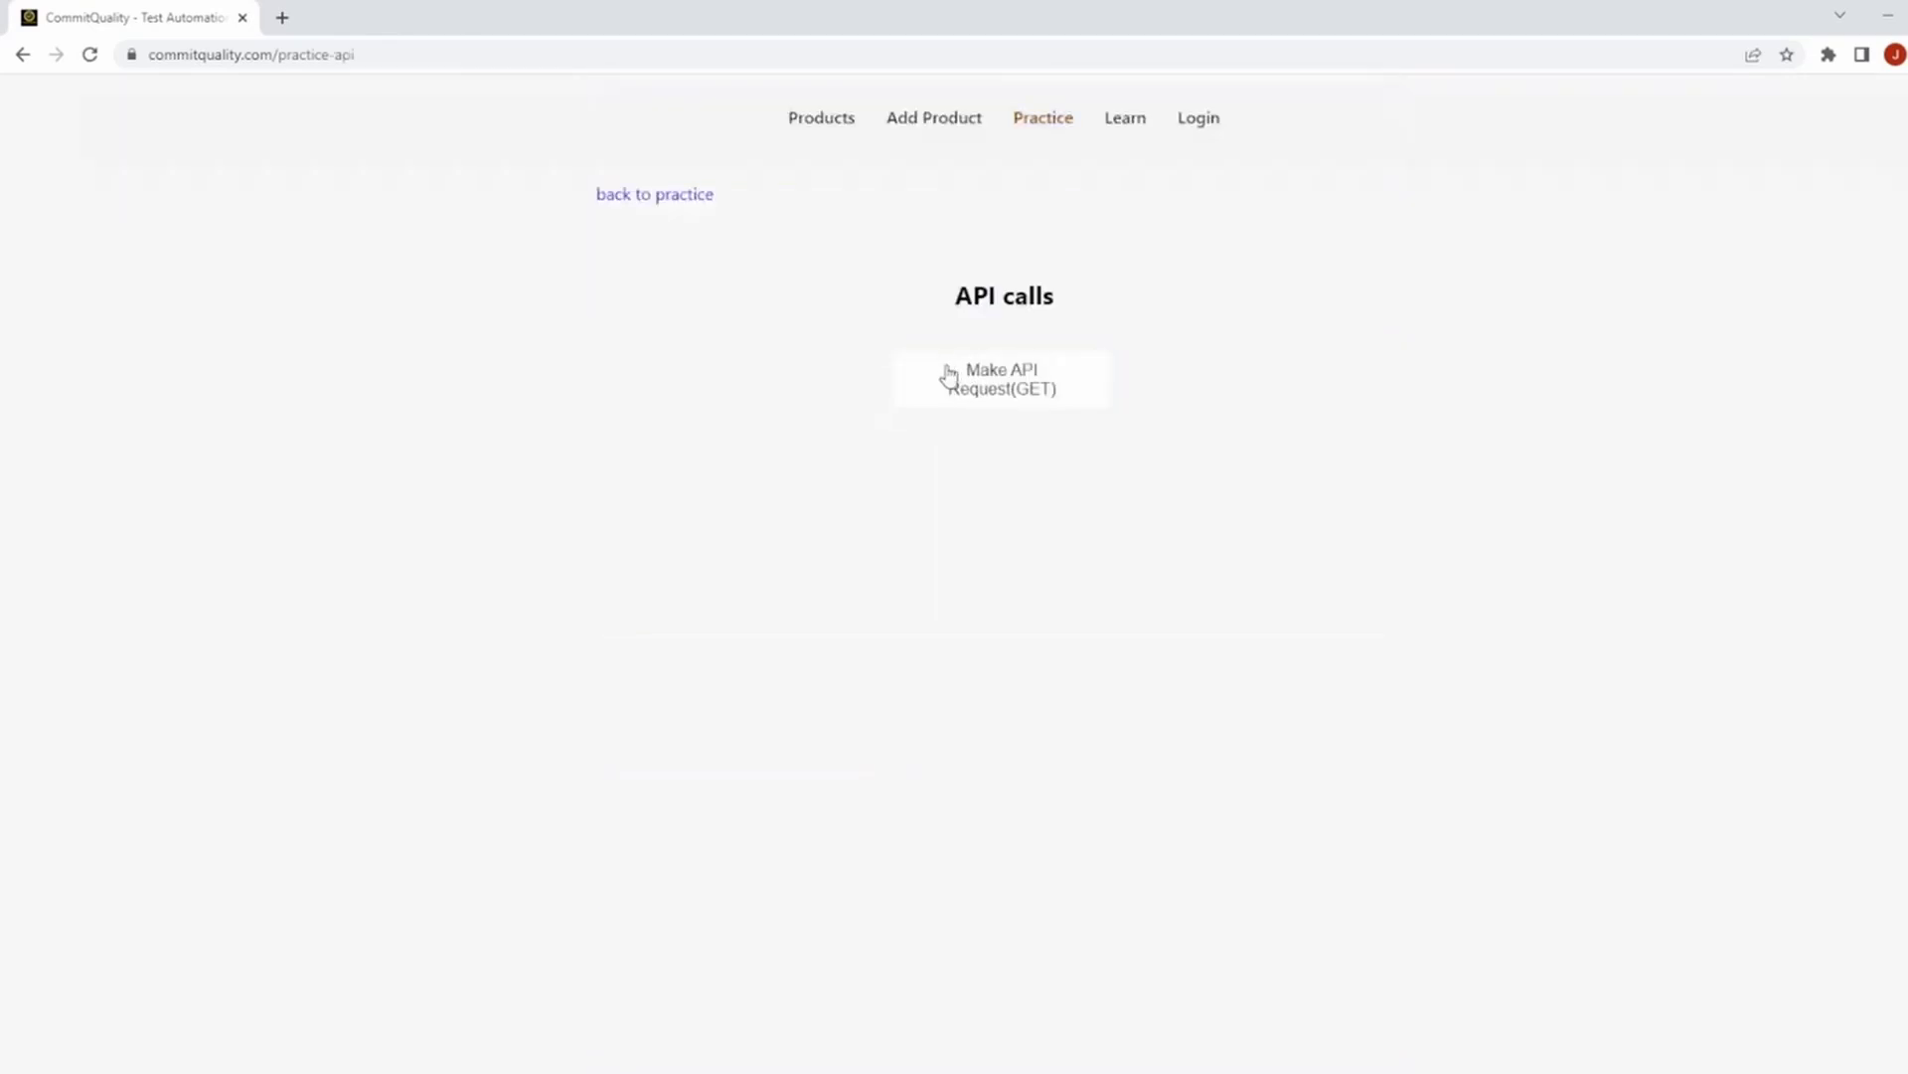
click(949, 379)
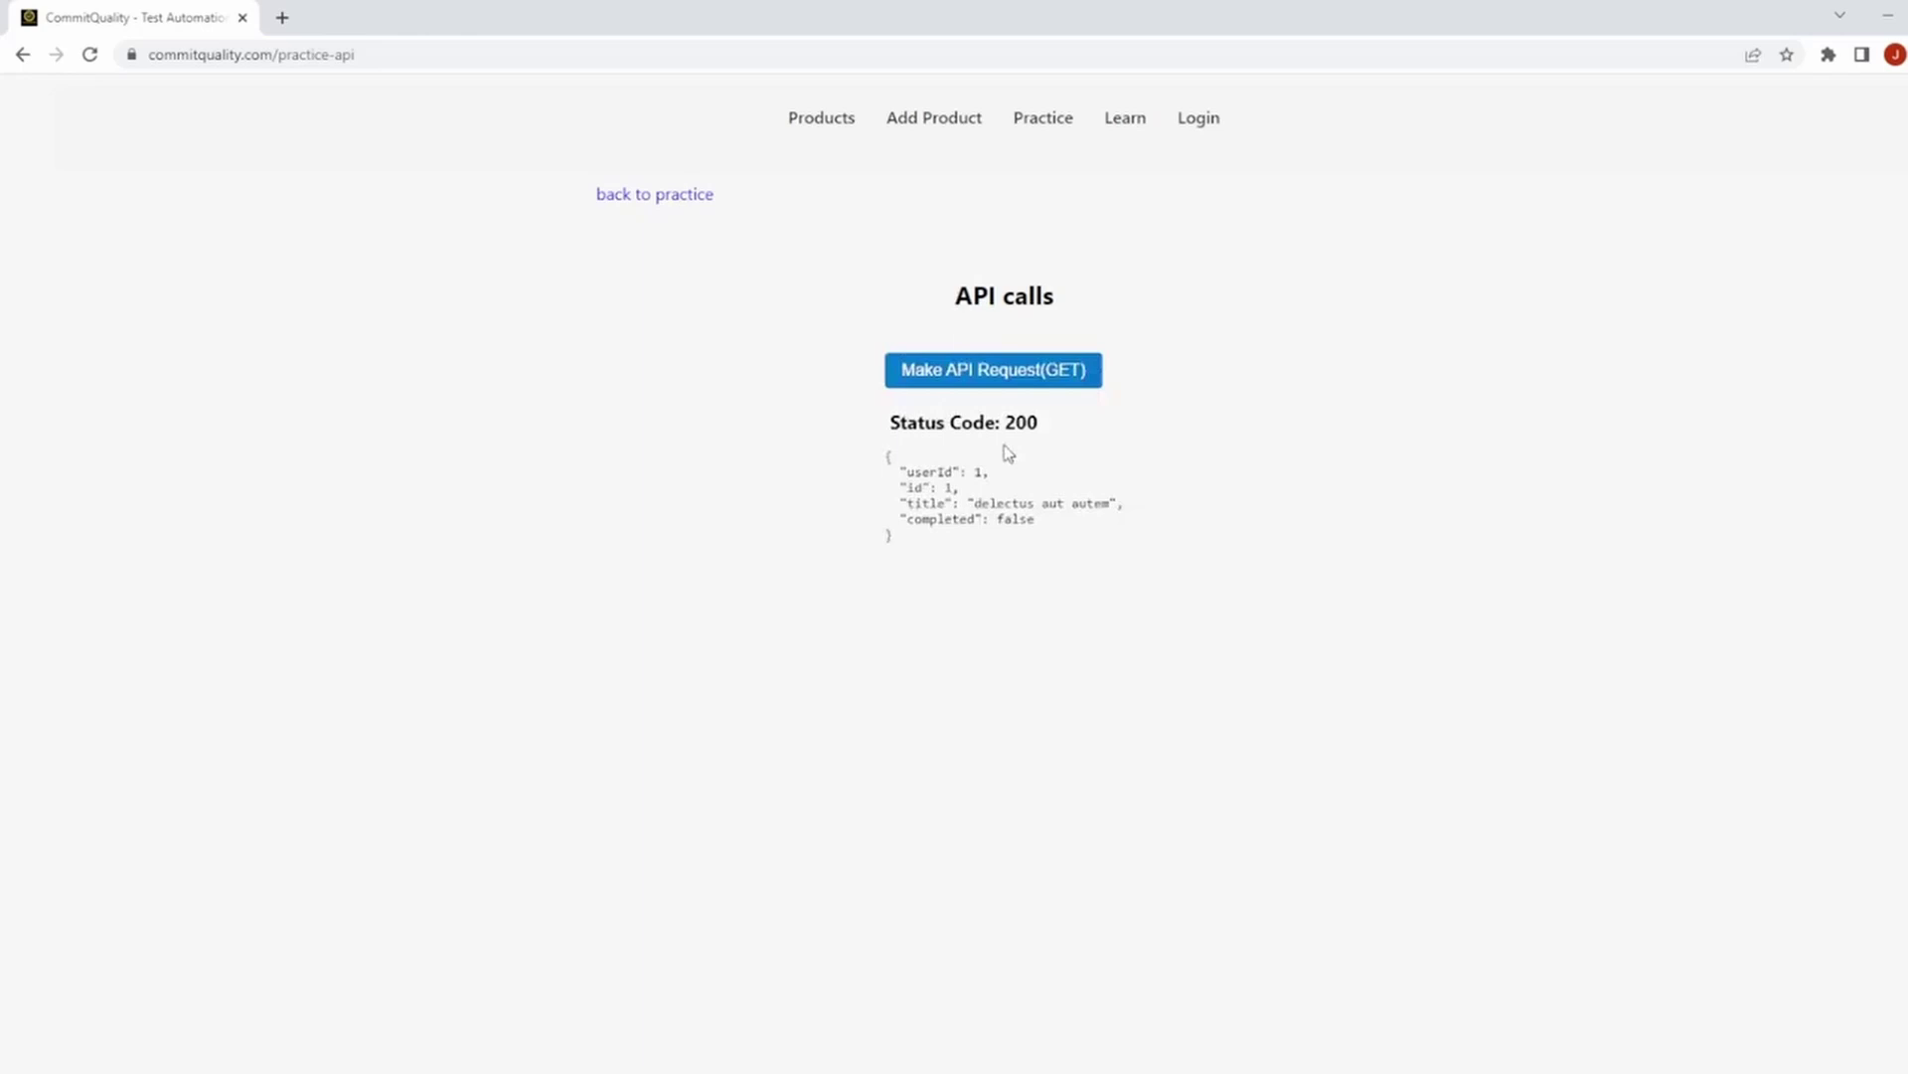
drag(1031, 554, 852, 443)
Go back from the API calls page to the Practice page with General Components, Accordions, Iframes and Apis.
click(713, 195)
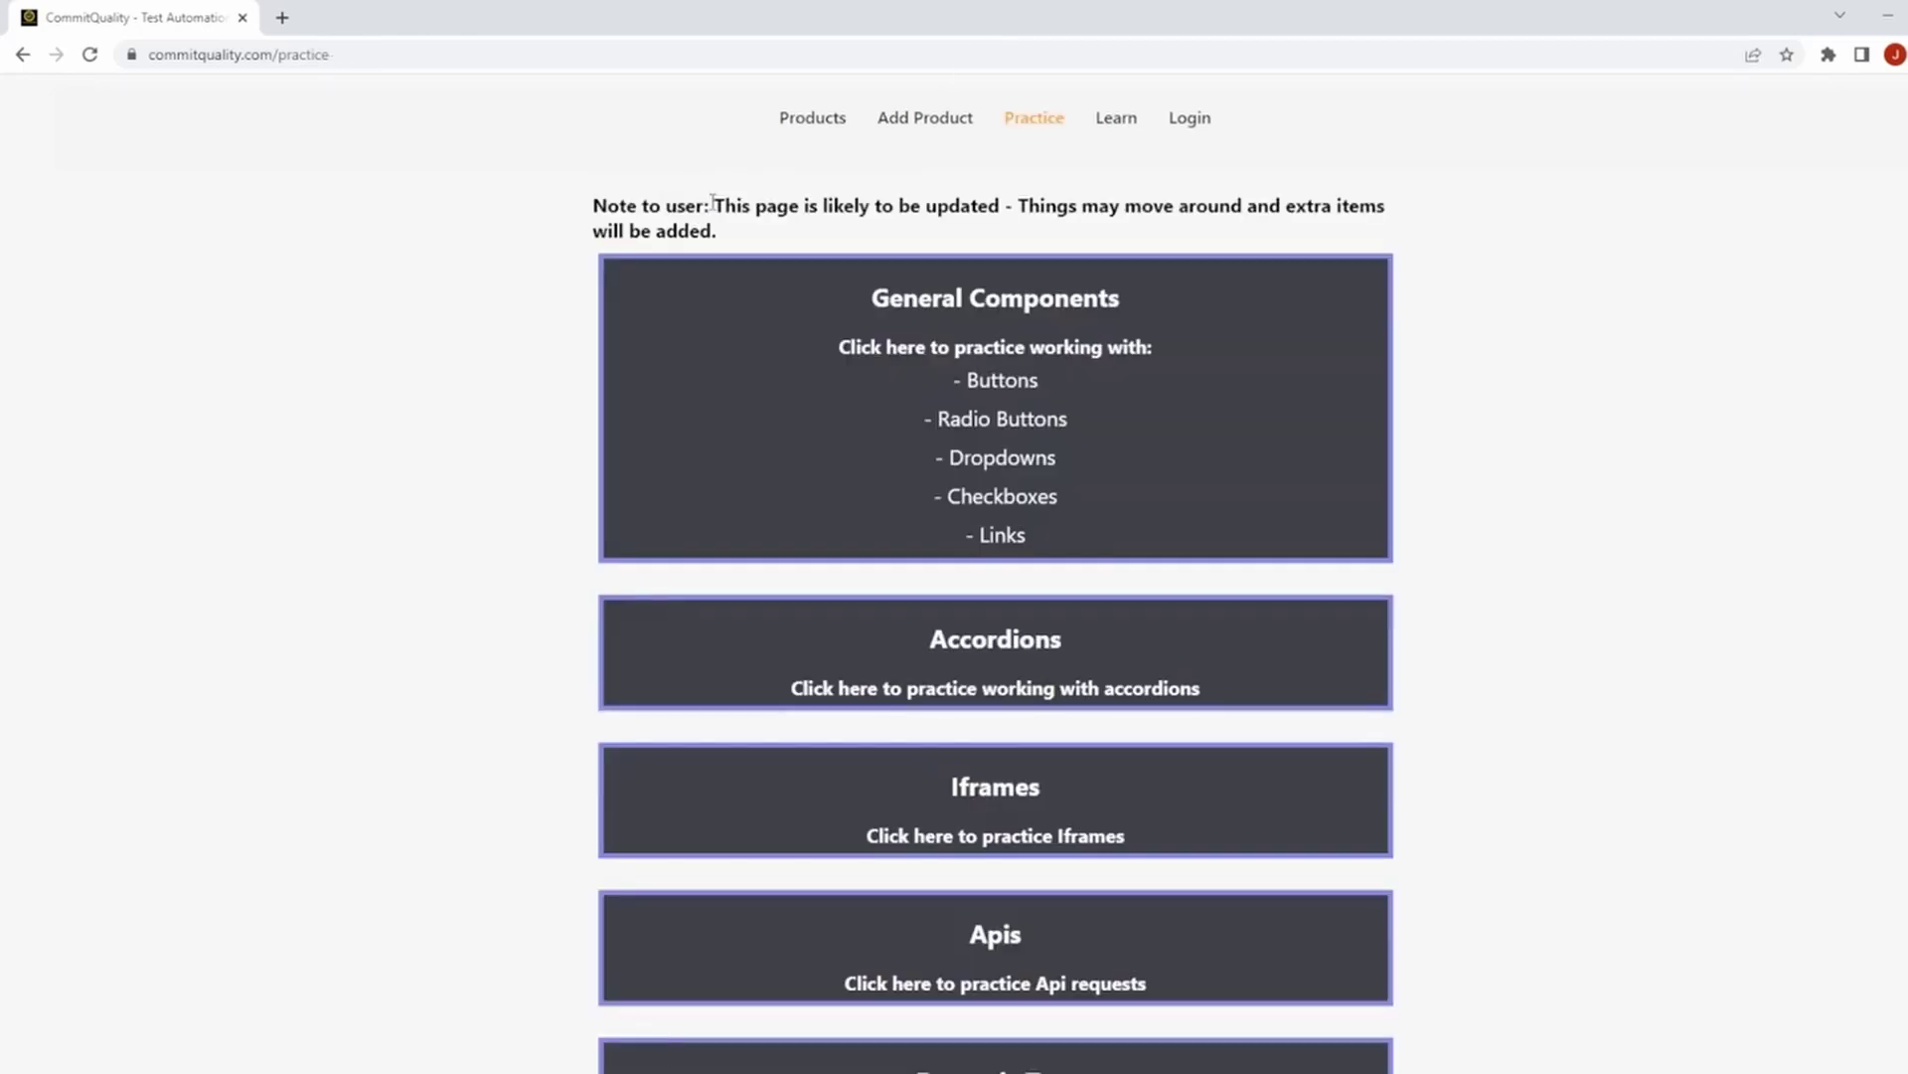